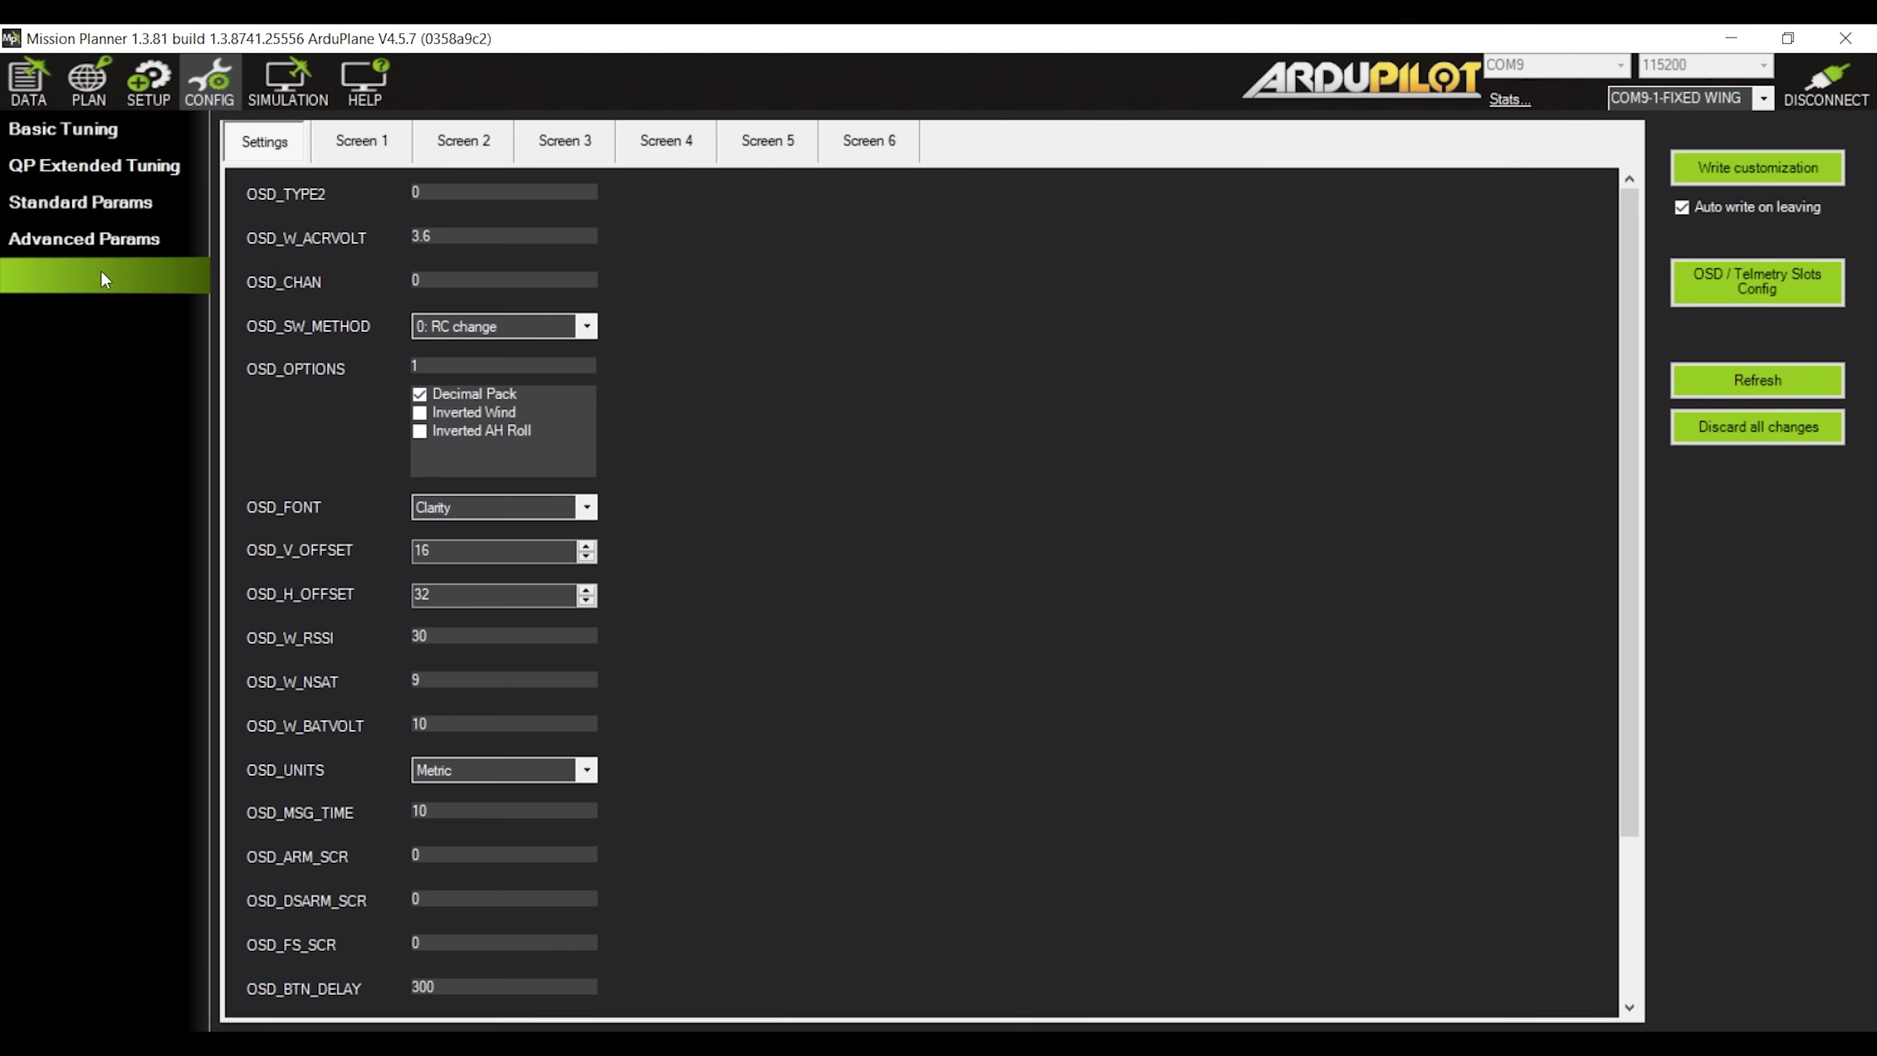
# - Show the Screen 1 OSD layout preview and its screen options
pyautogui.click(378, 143)
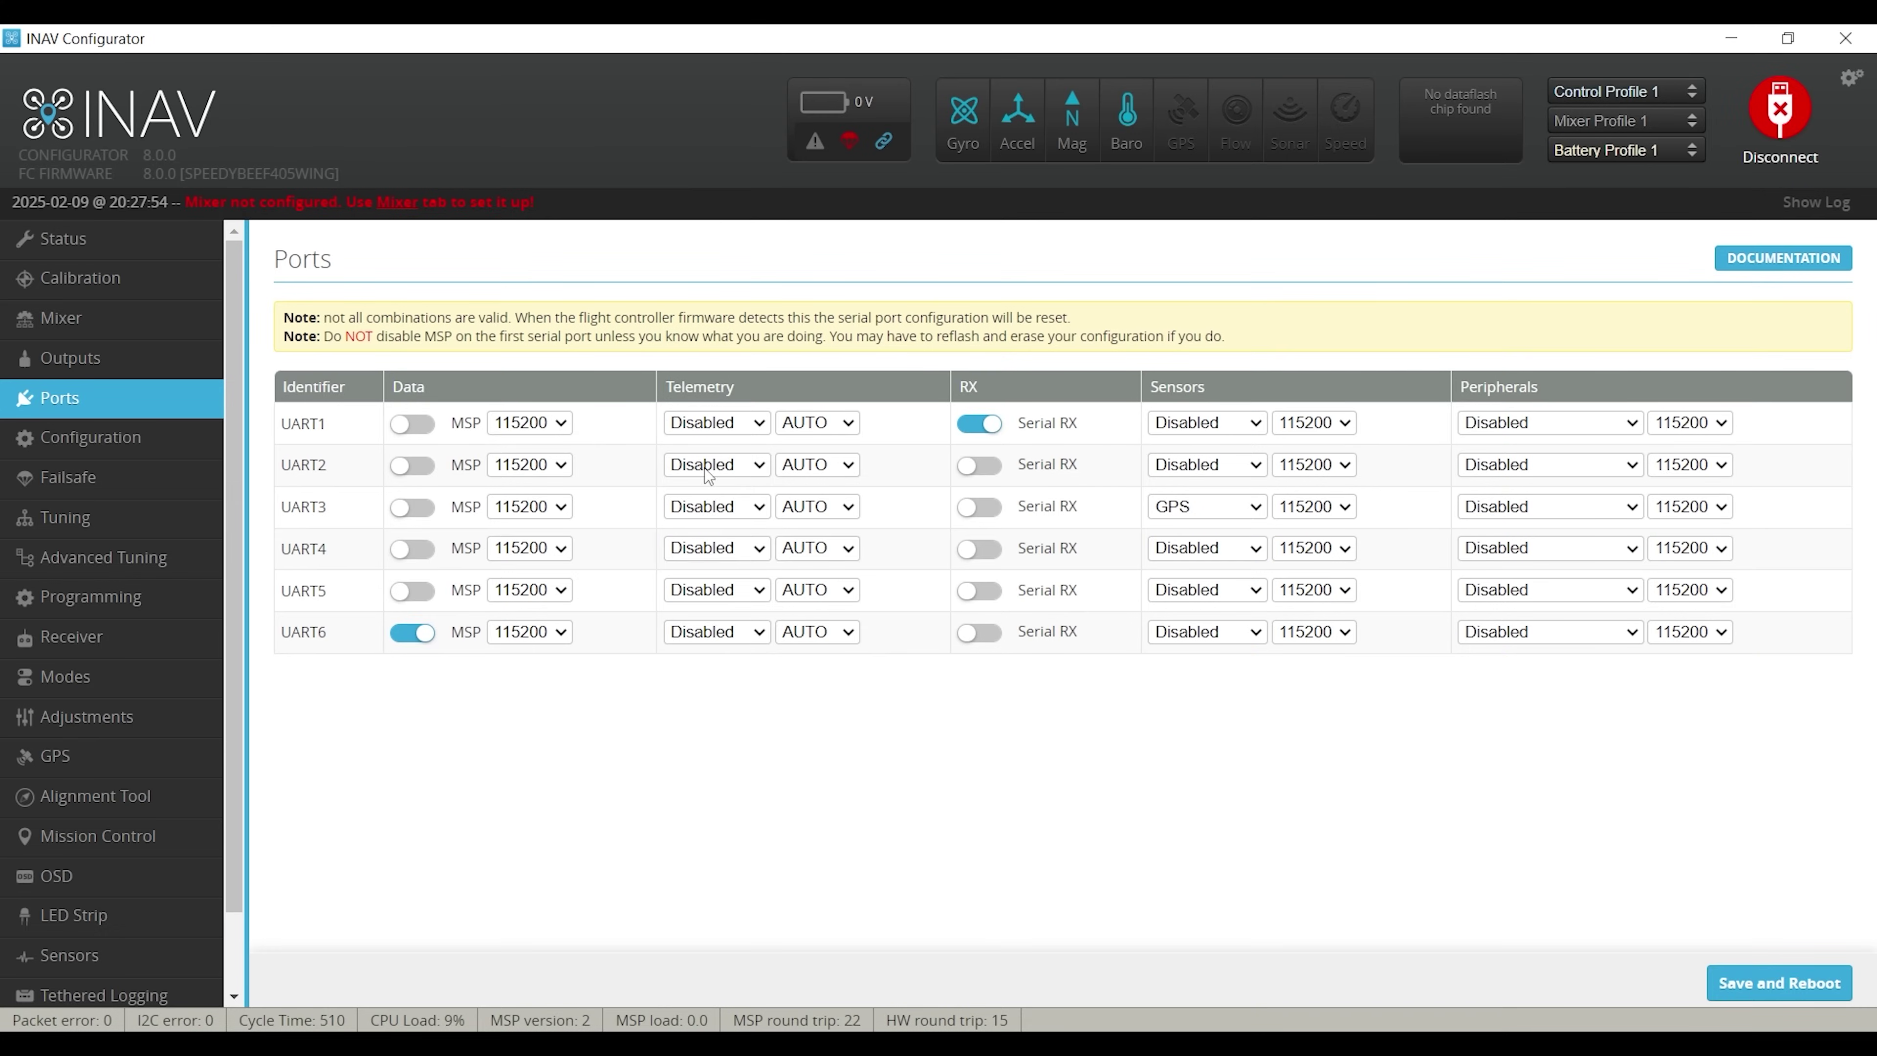
# - Set UART2 telemetry to MAVLink at 115200 baud on the Ports page
pyautogui.click(708, 475)
pyautogui.click(713, 593)
pyautogui.click(809, 466)
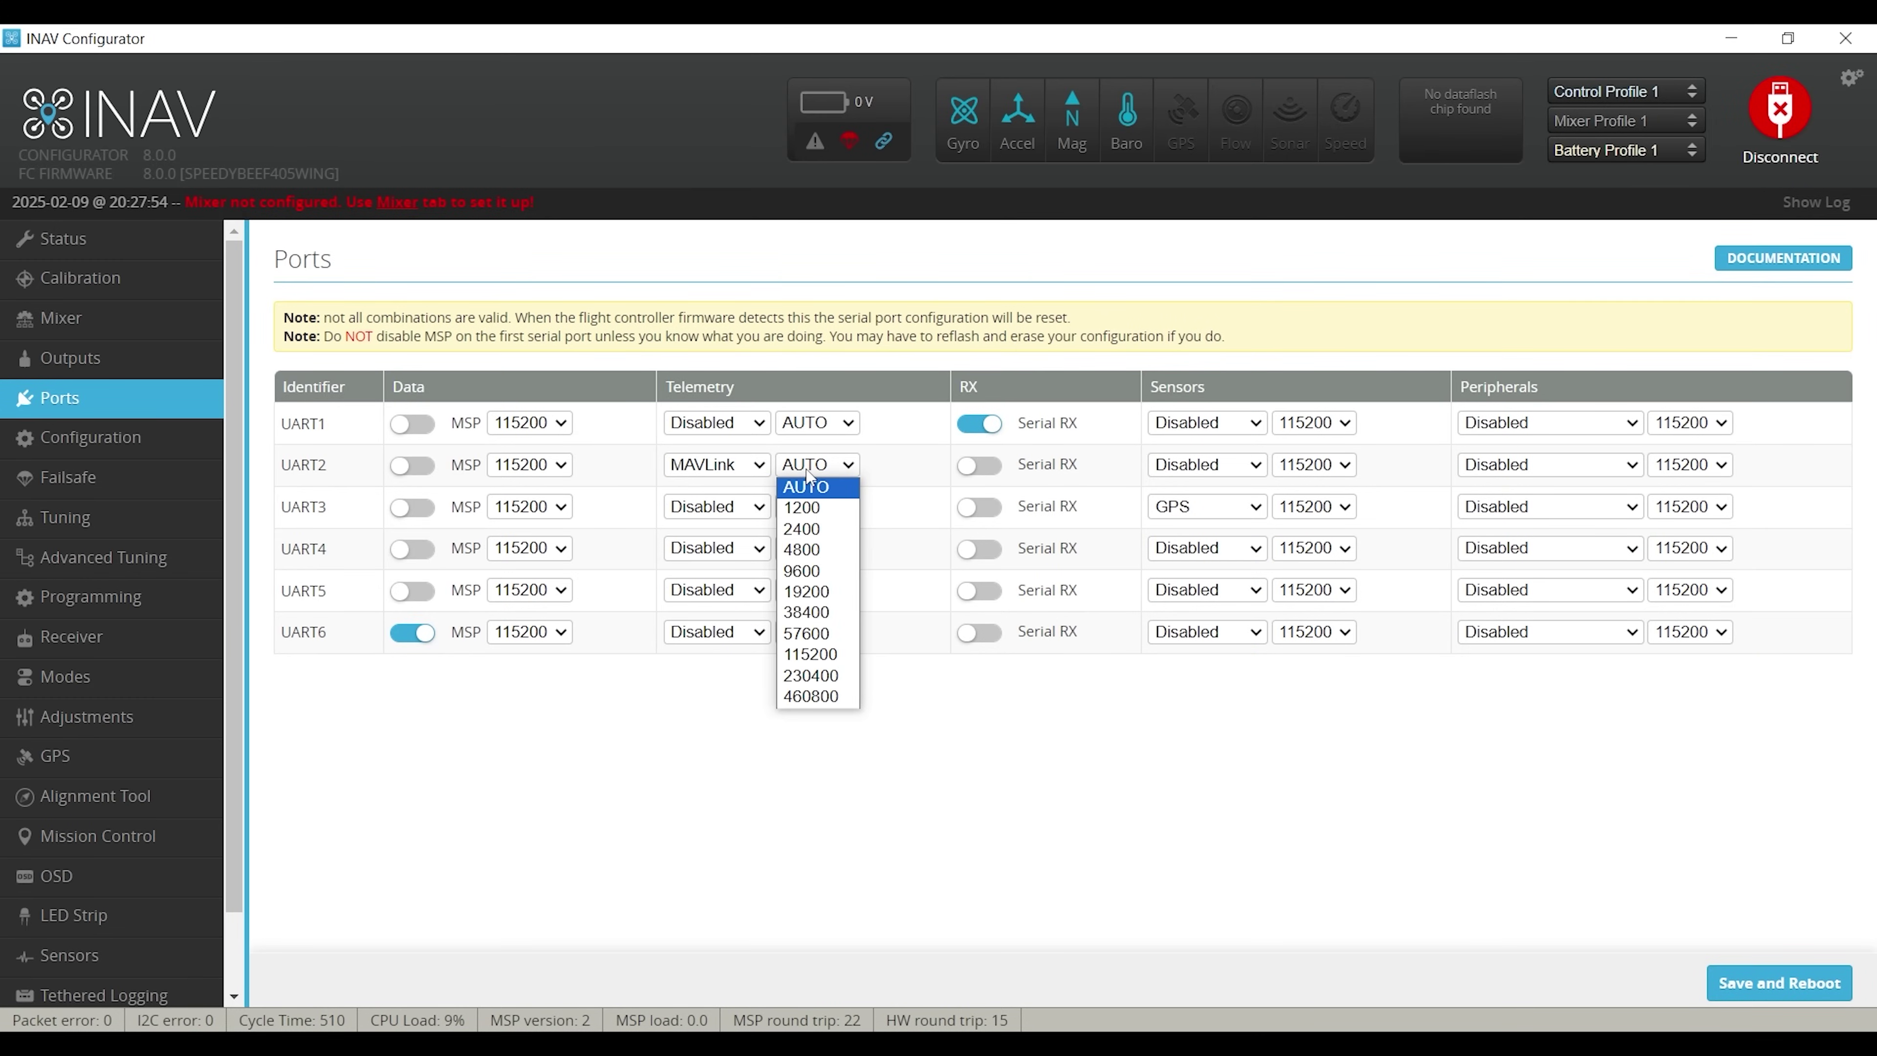
pyautogui.click(821, 653)
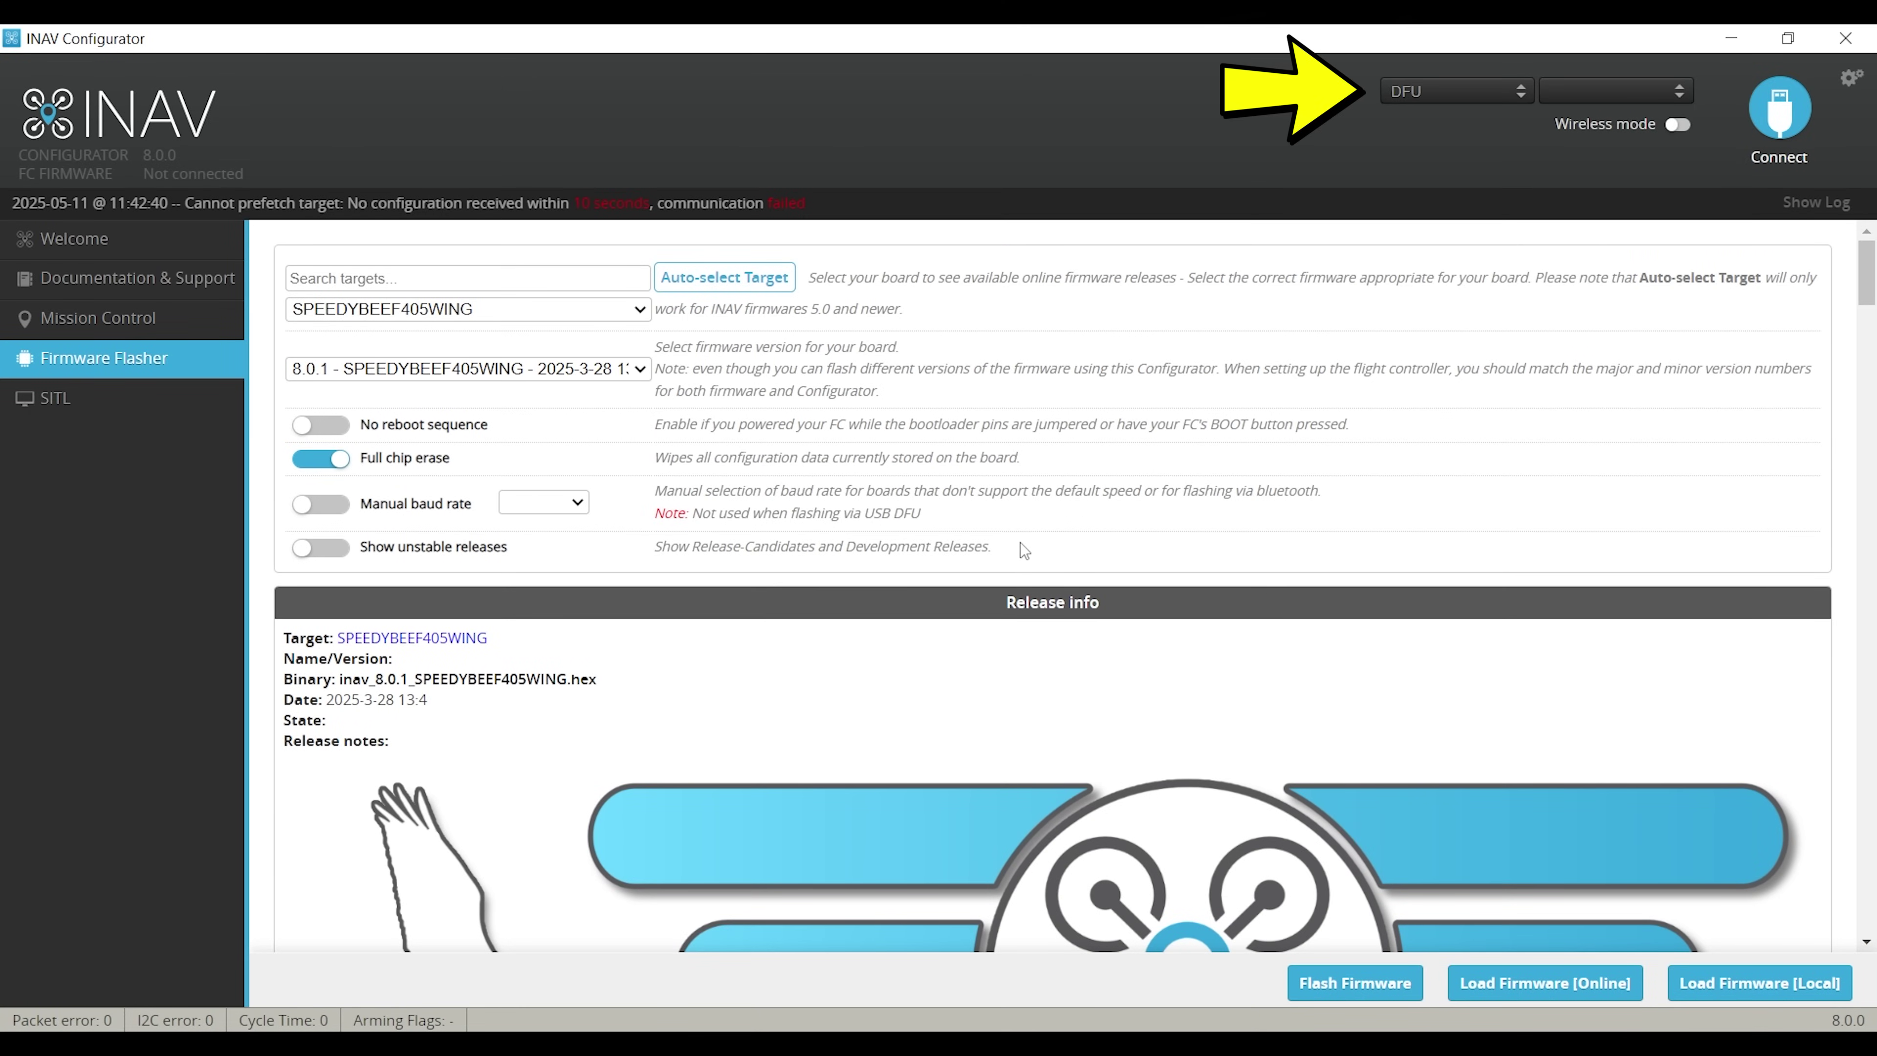
# - Move between the Welcome page and the Firmware Flasher with the board in DFU
pyautogui.click(100, 242)
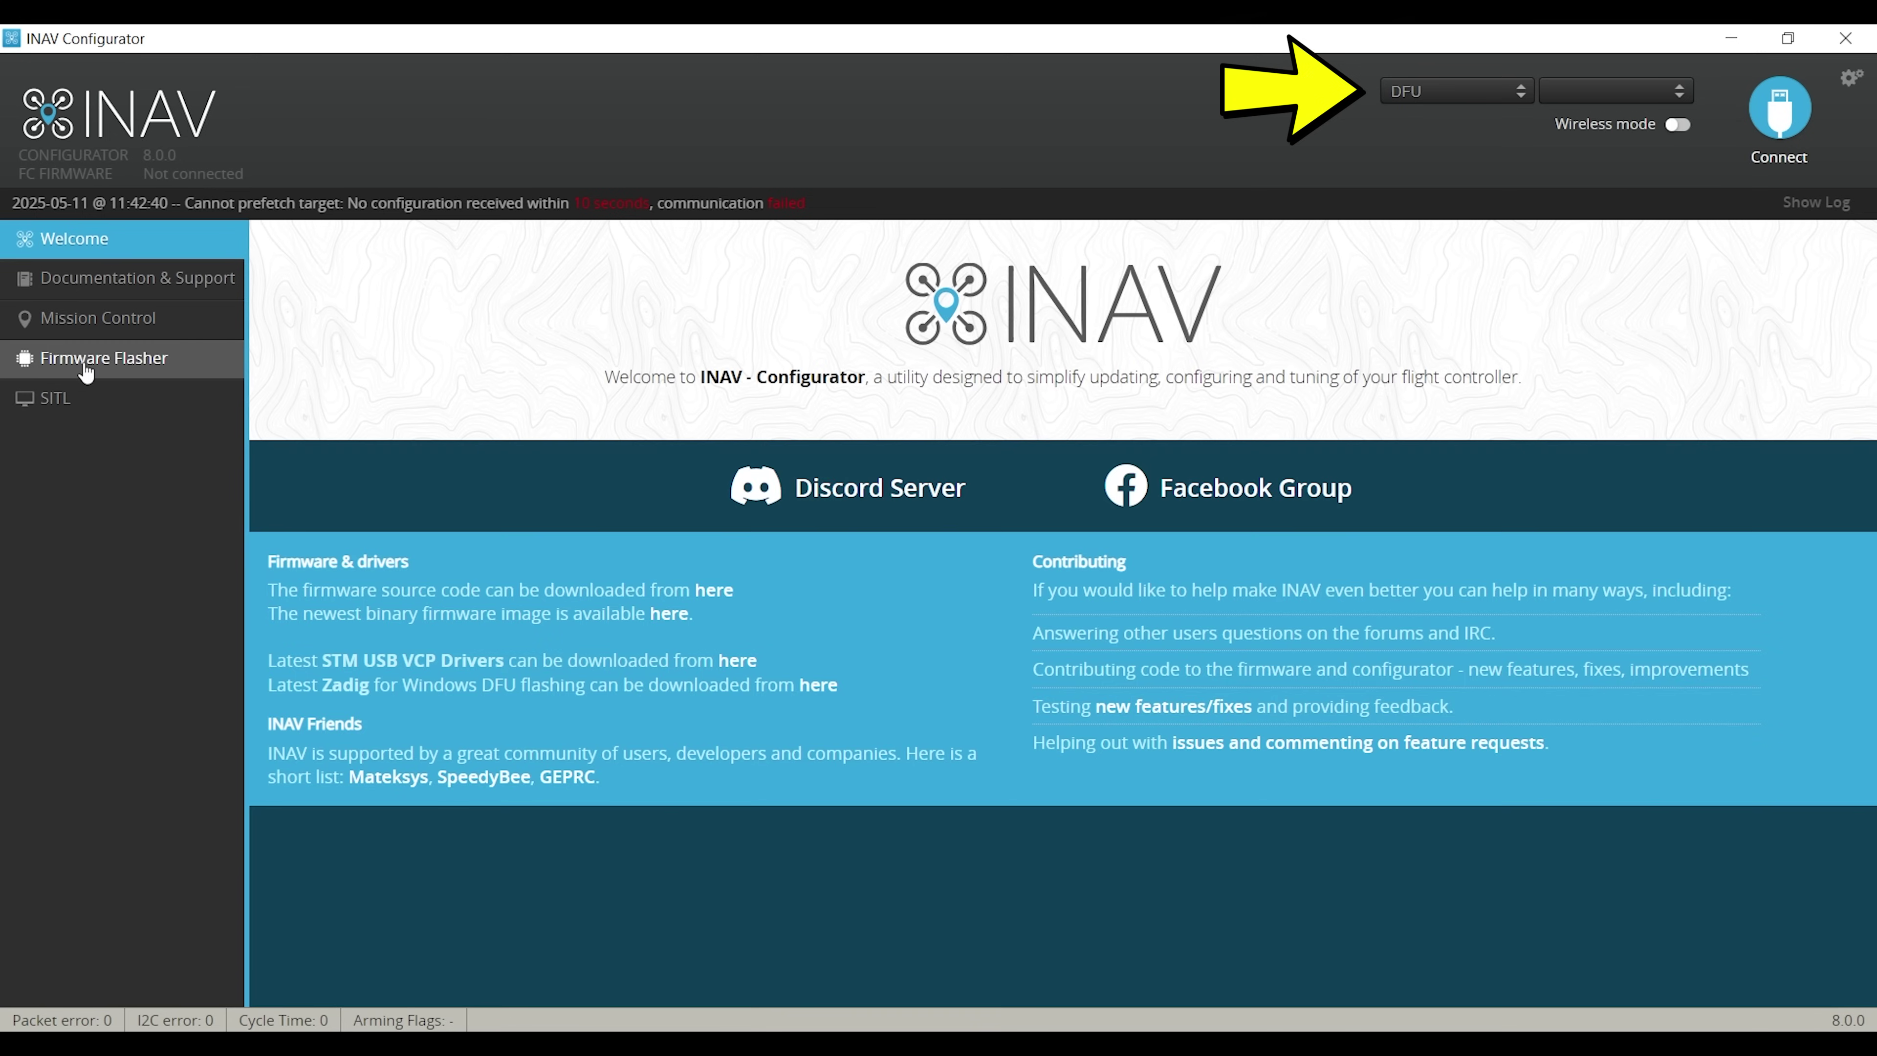
pyautogui.click(84, 362)
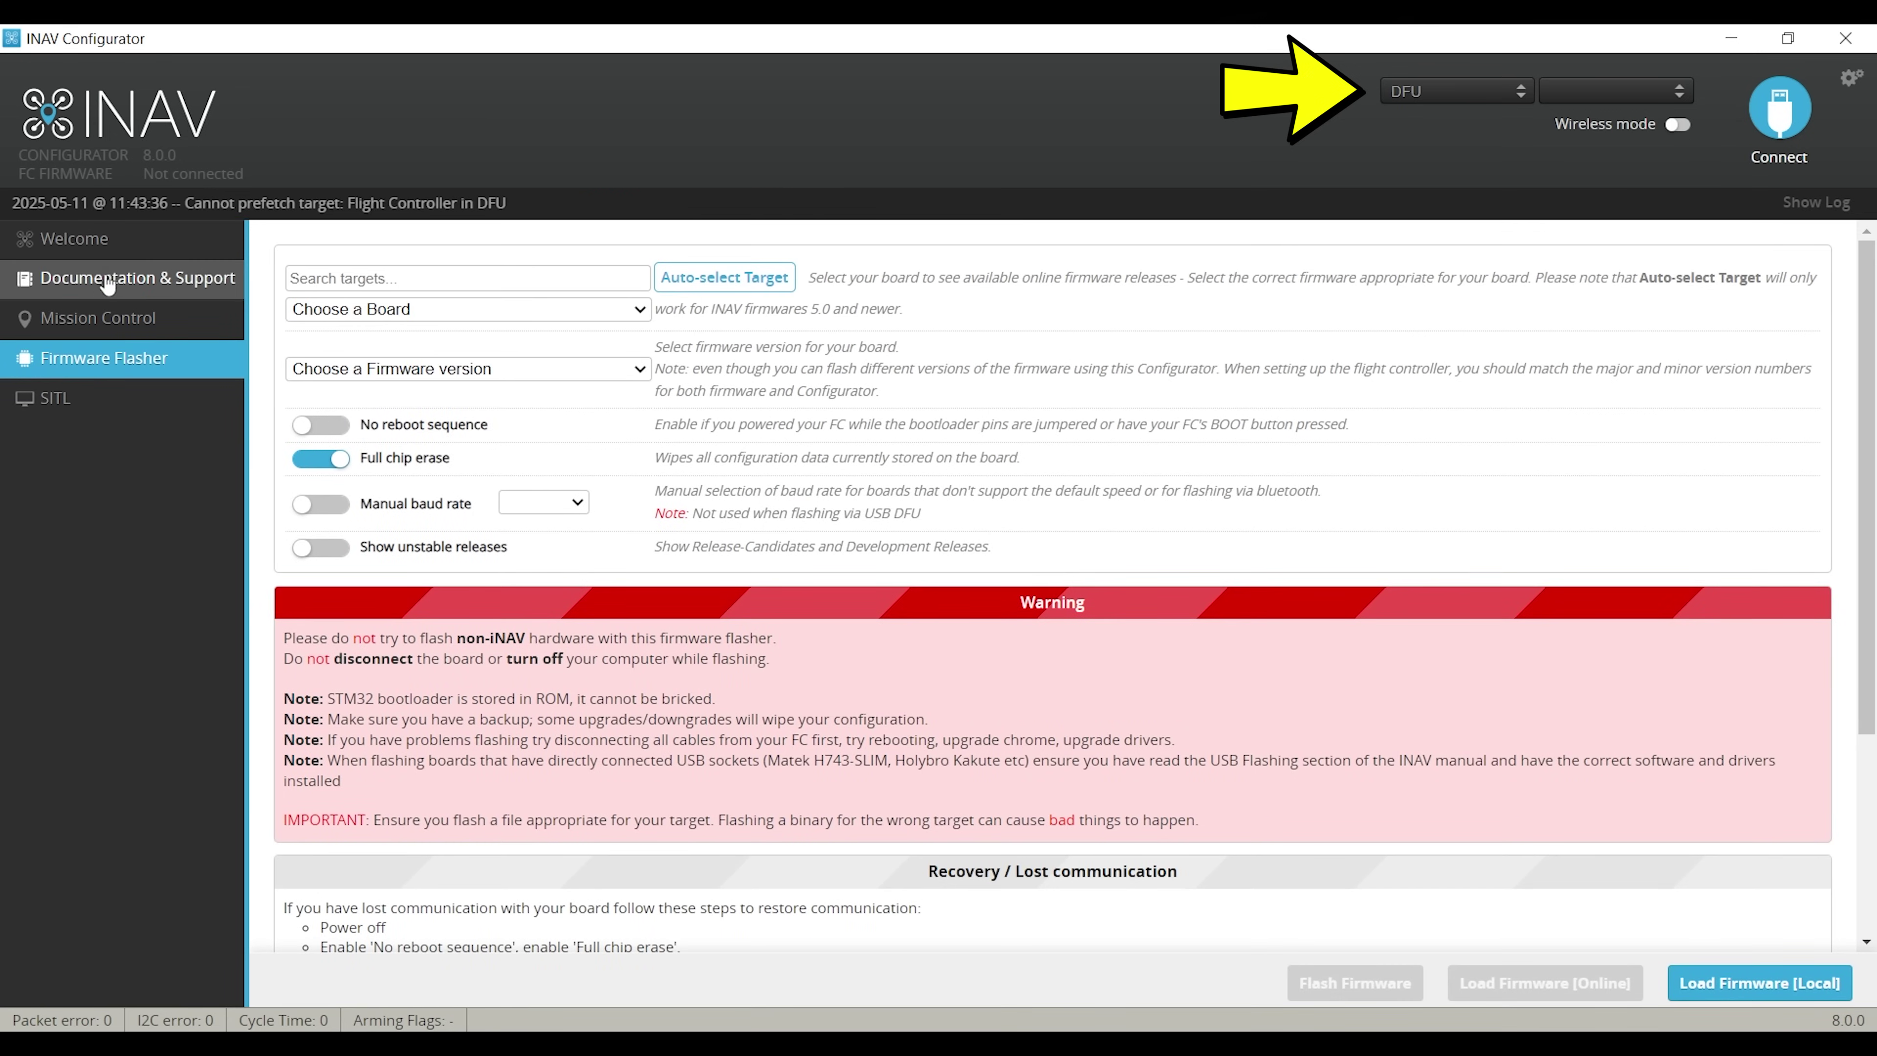
pyautogui.click(115, 240)
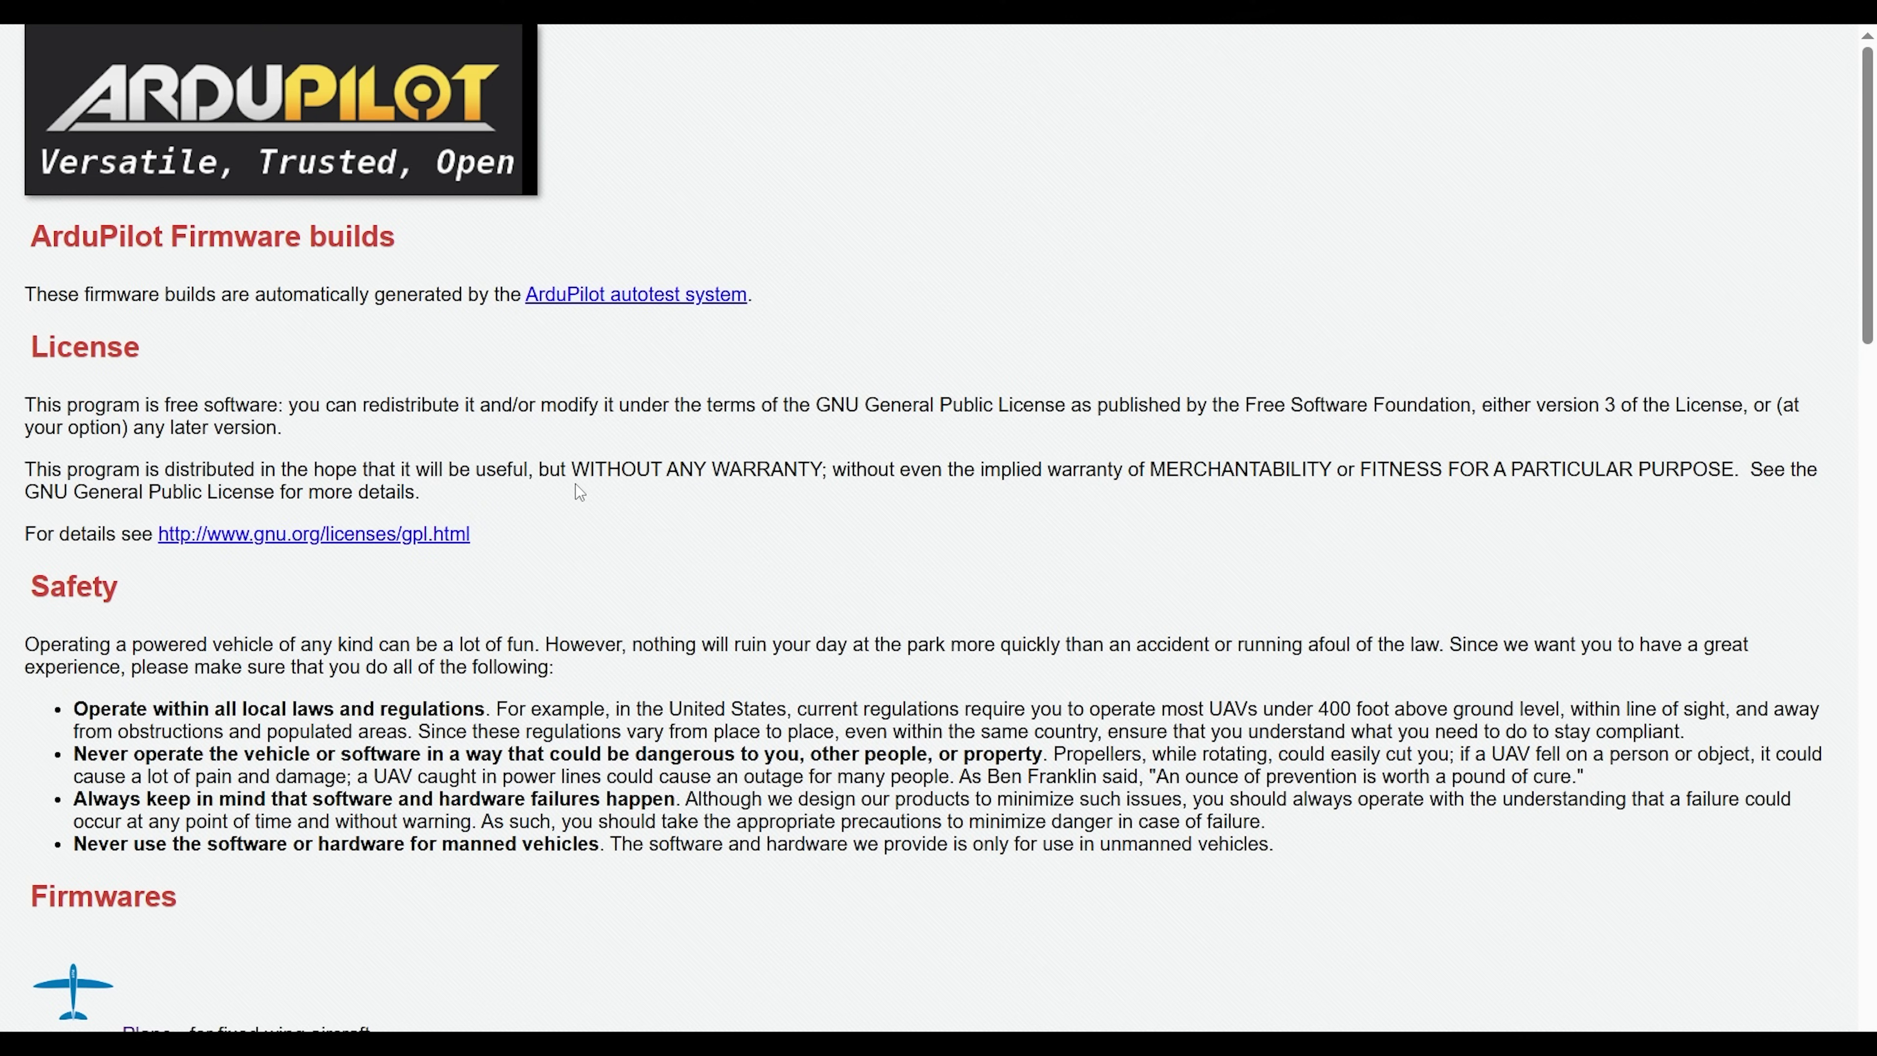
# - Browse Plane > stable > SpeedyBeeF405WING on the ArduPilot firmware site
pyautogui.scroll(-5, 574, 484)
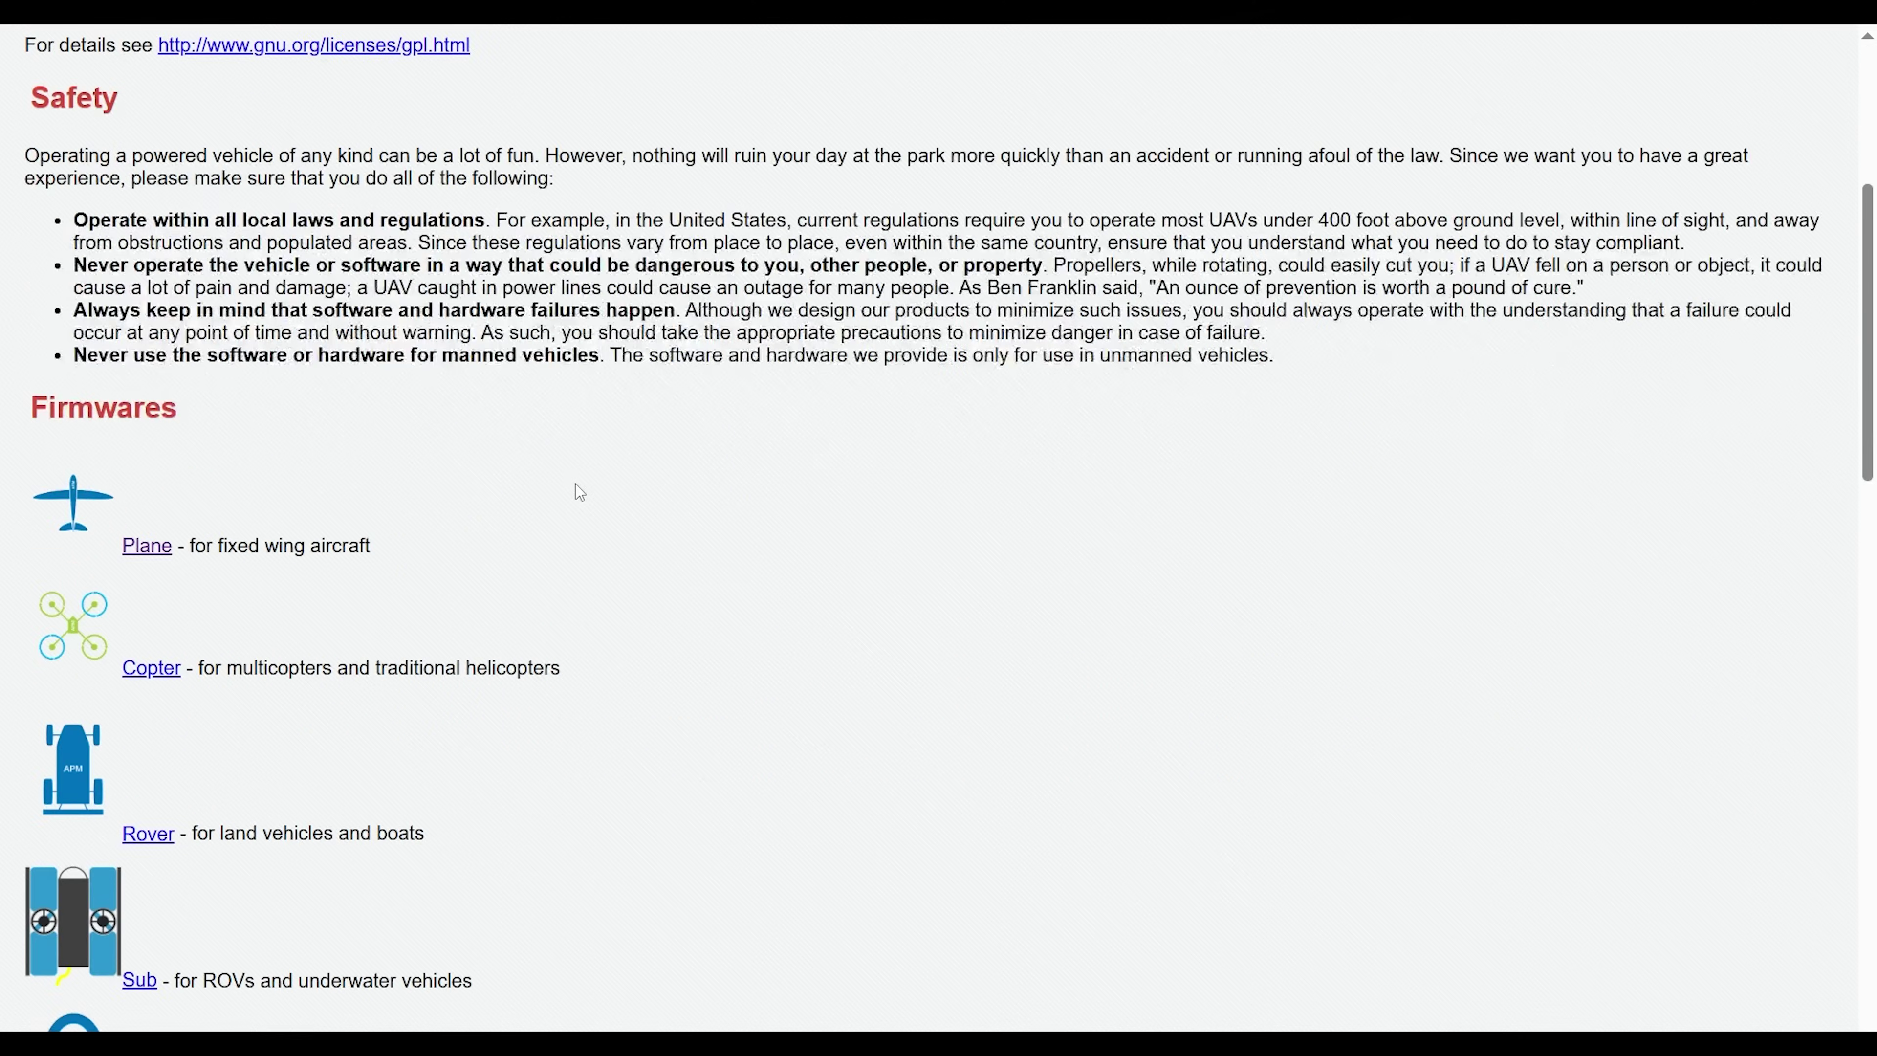
pyautogui.scroll(5, 426, 459)
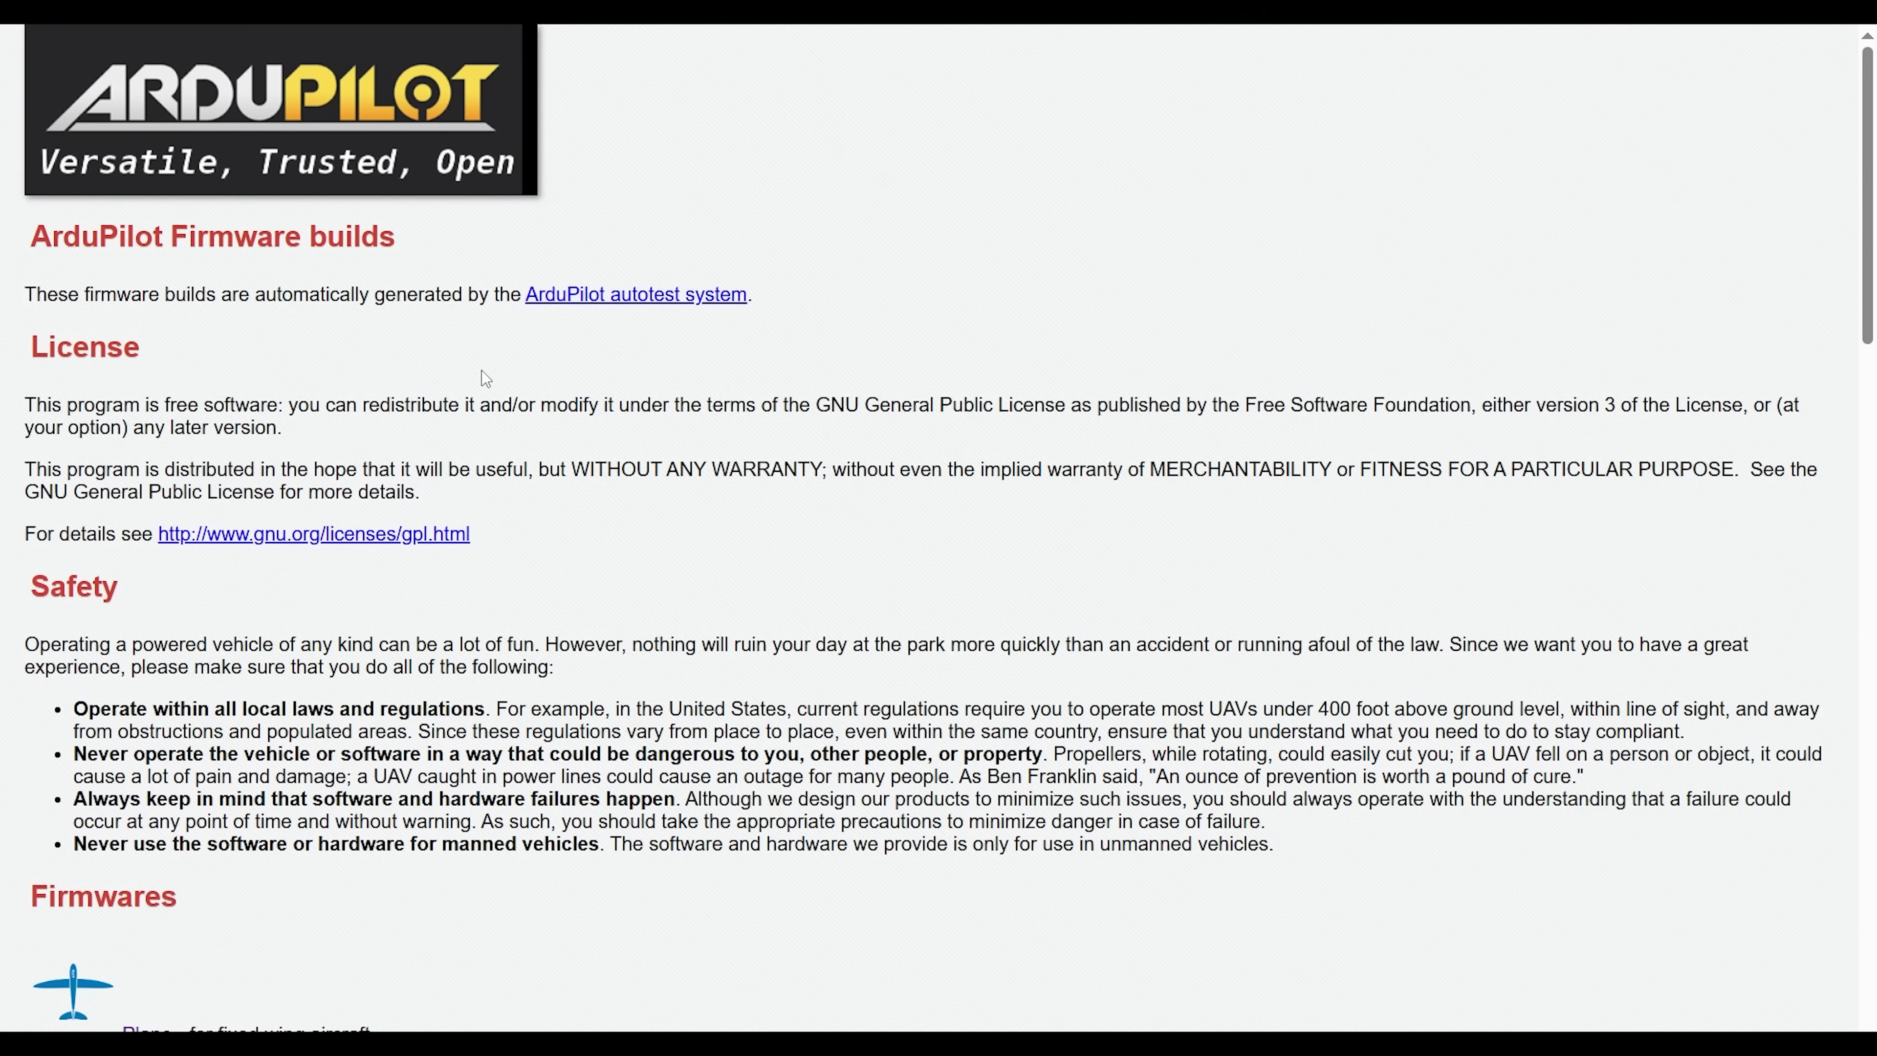
pyautogui.scroll(-3, 481, 371)
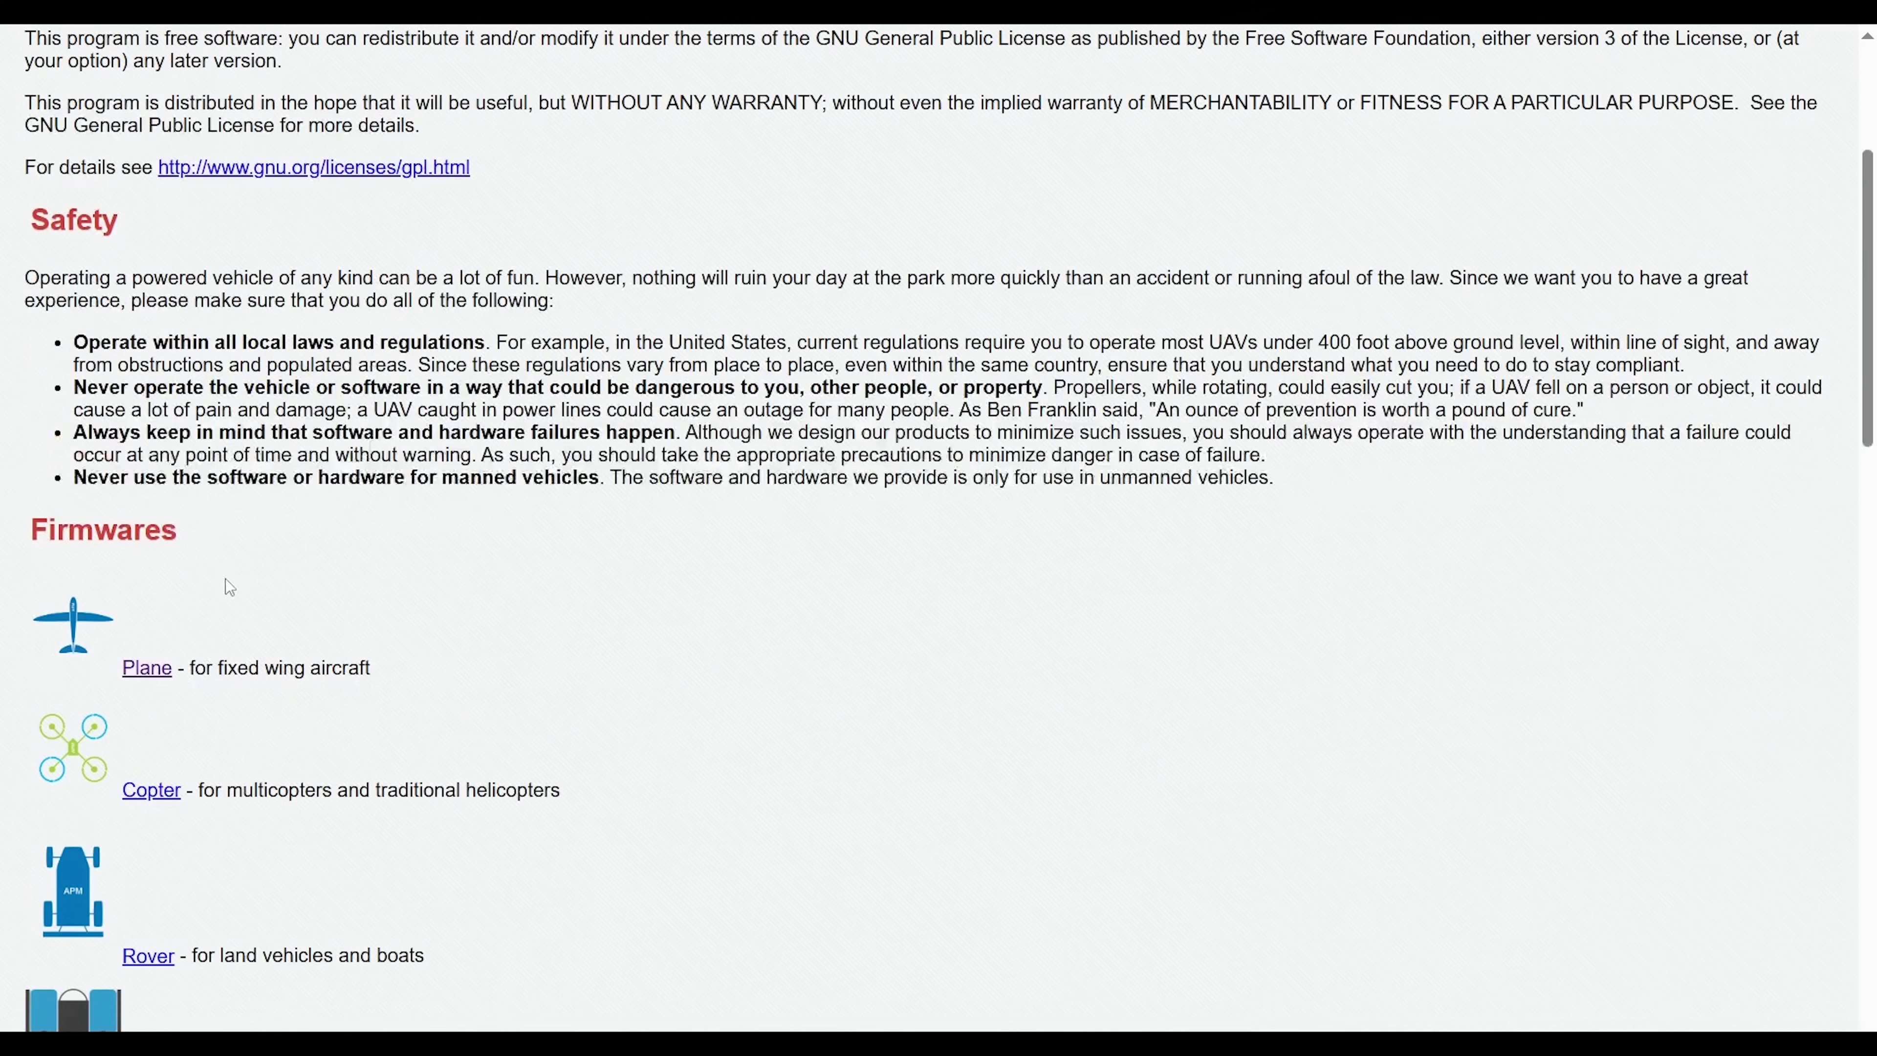
pyautogui.click(148, 669)
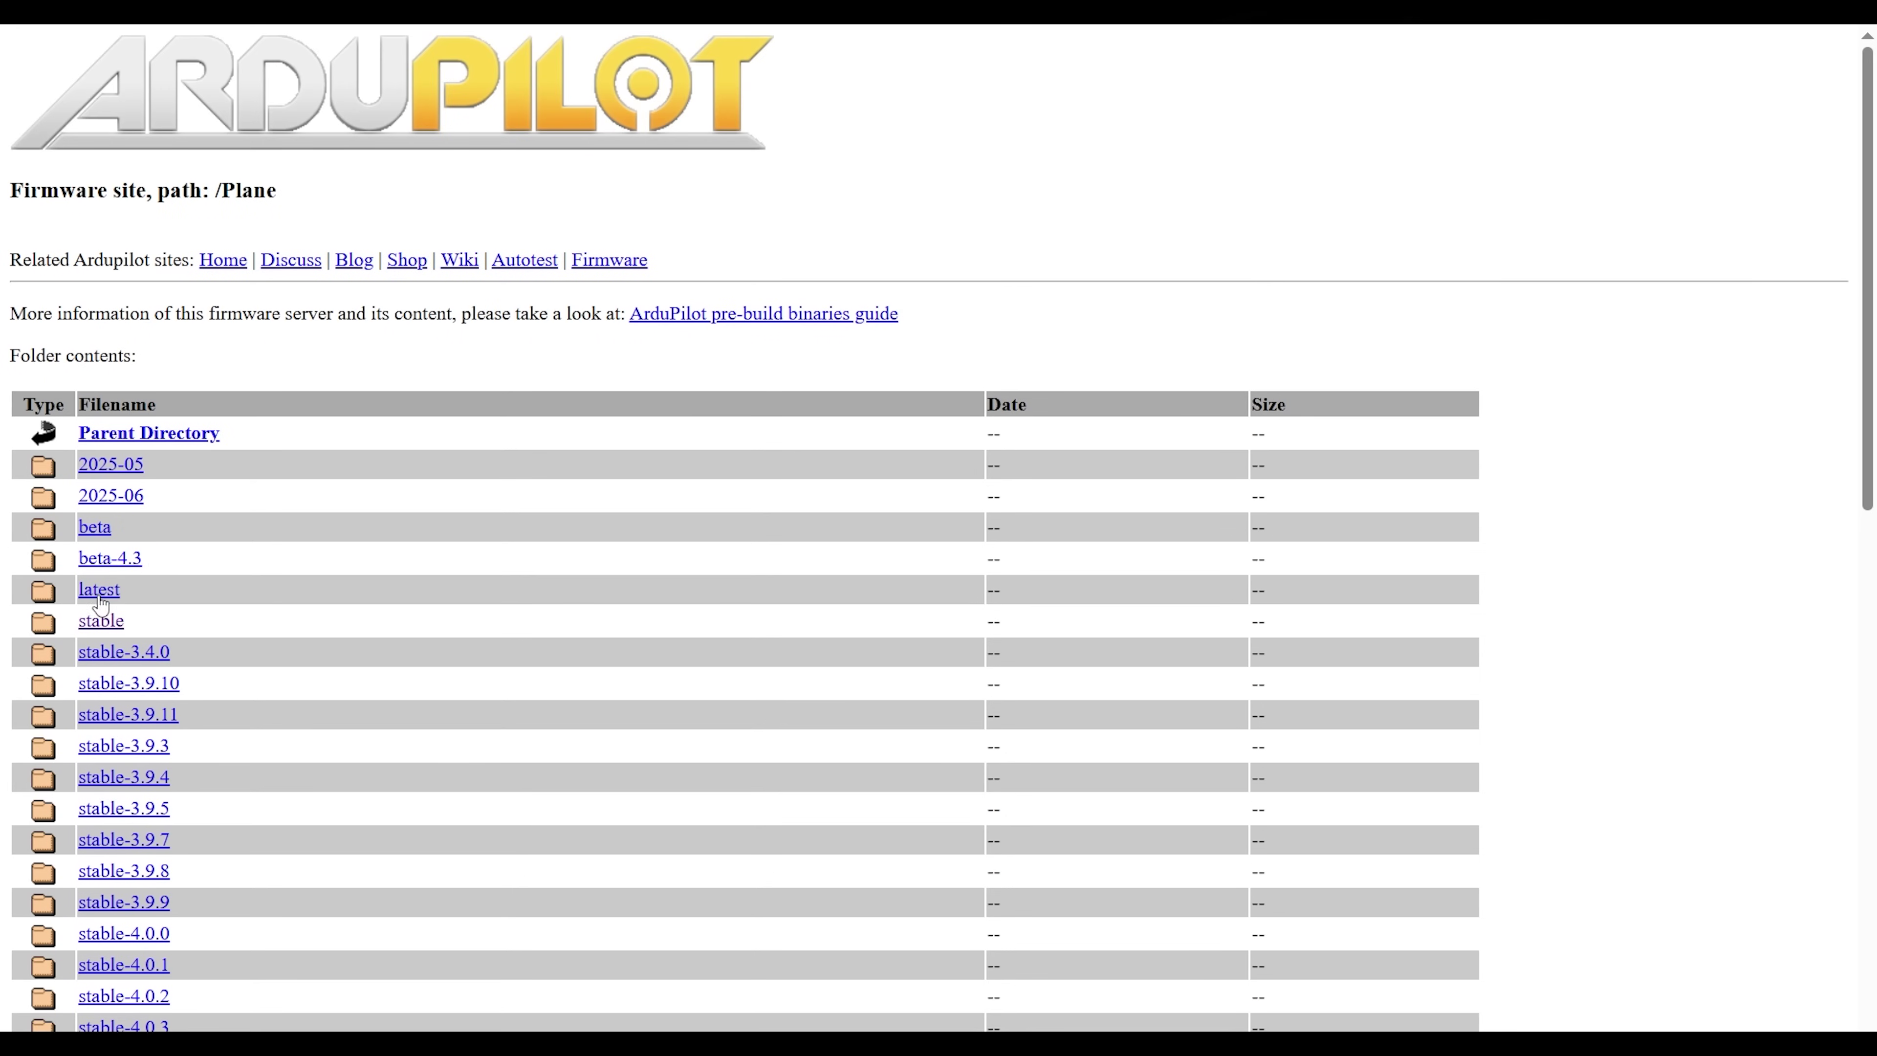
pyautogui.click(99, 623)
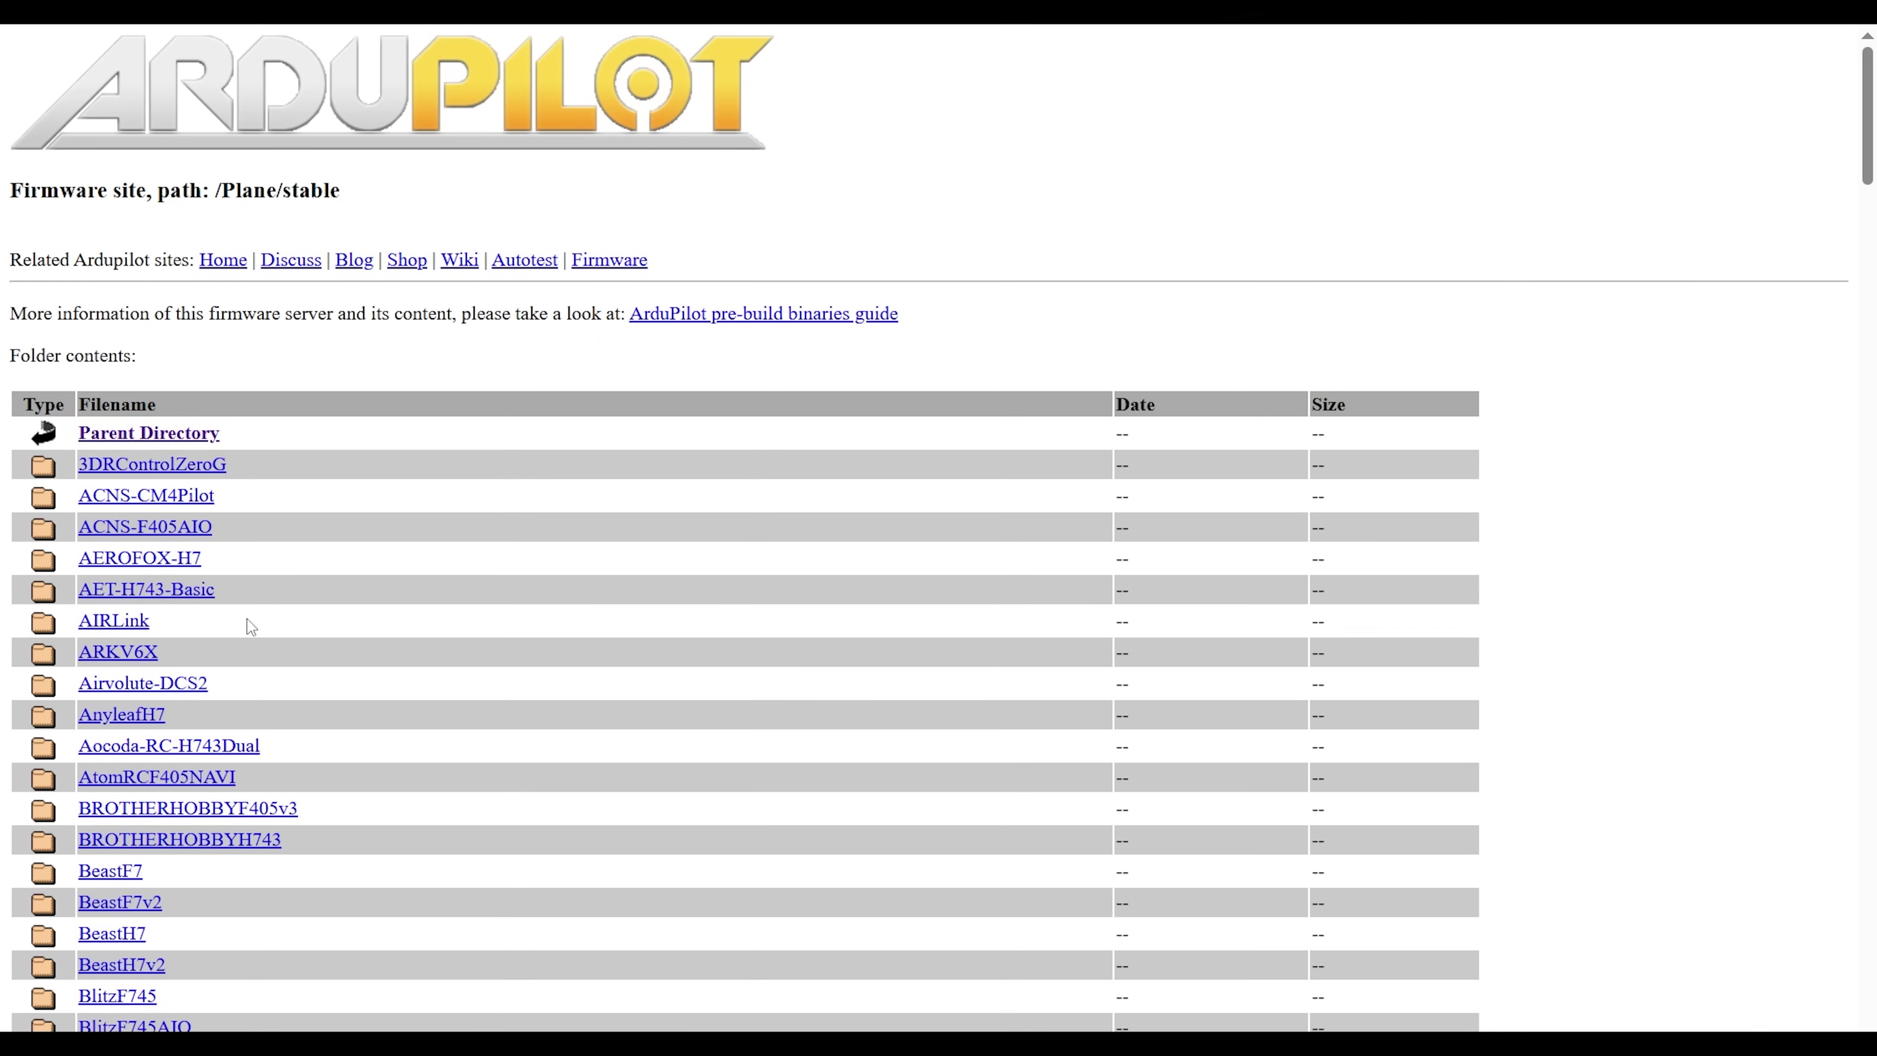
pyautogui.scroll(-20, 251, 627)
pyautogui.scroll(-10, 249, 621)
pyautogui.scroll(-2, 246, 619)
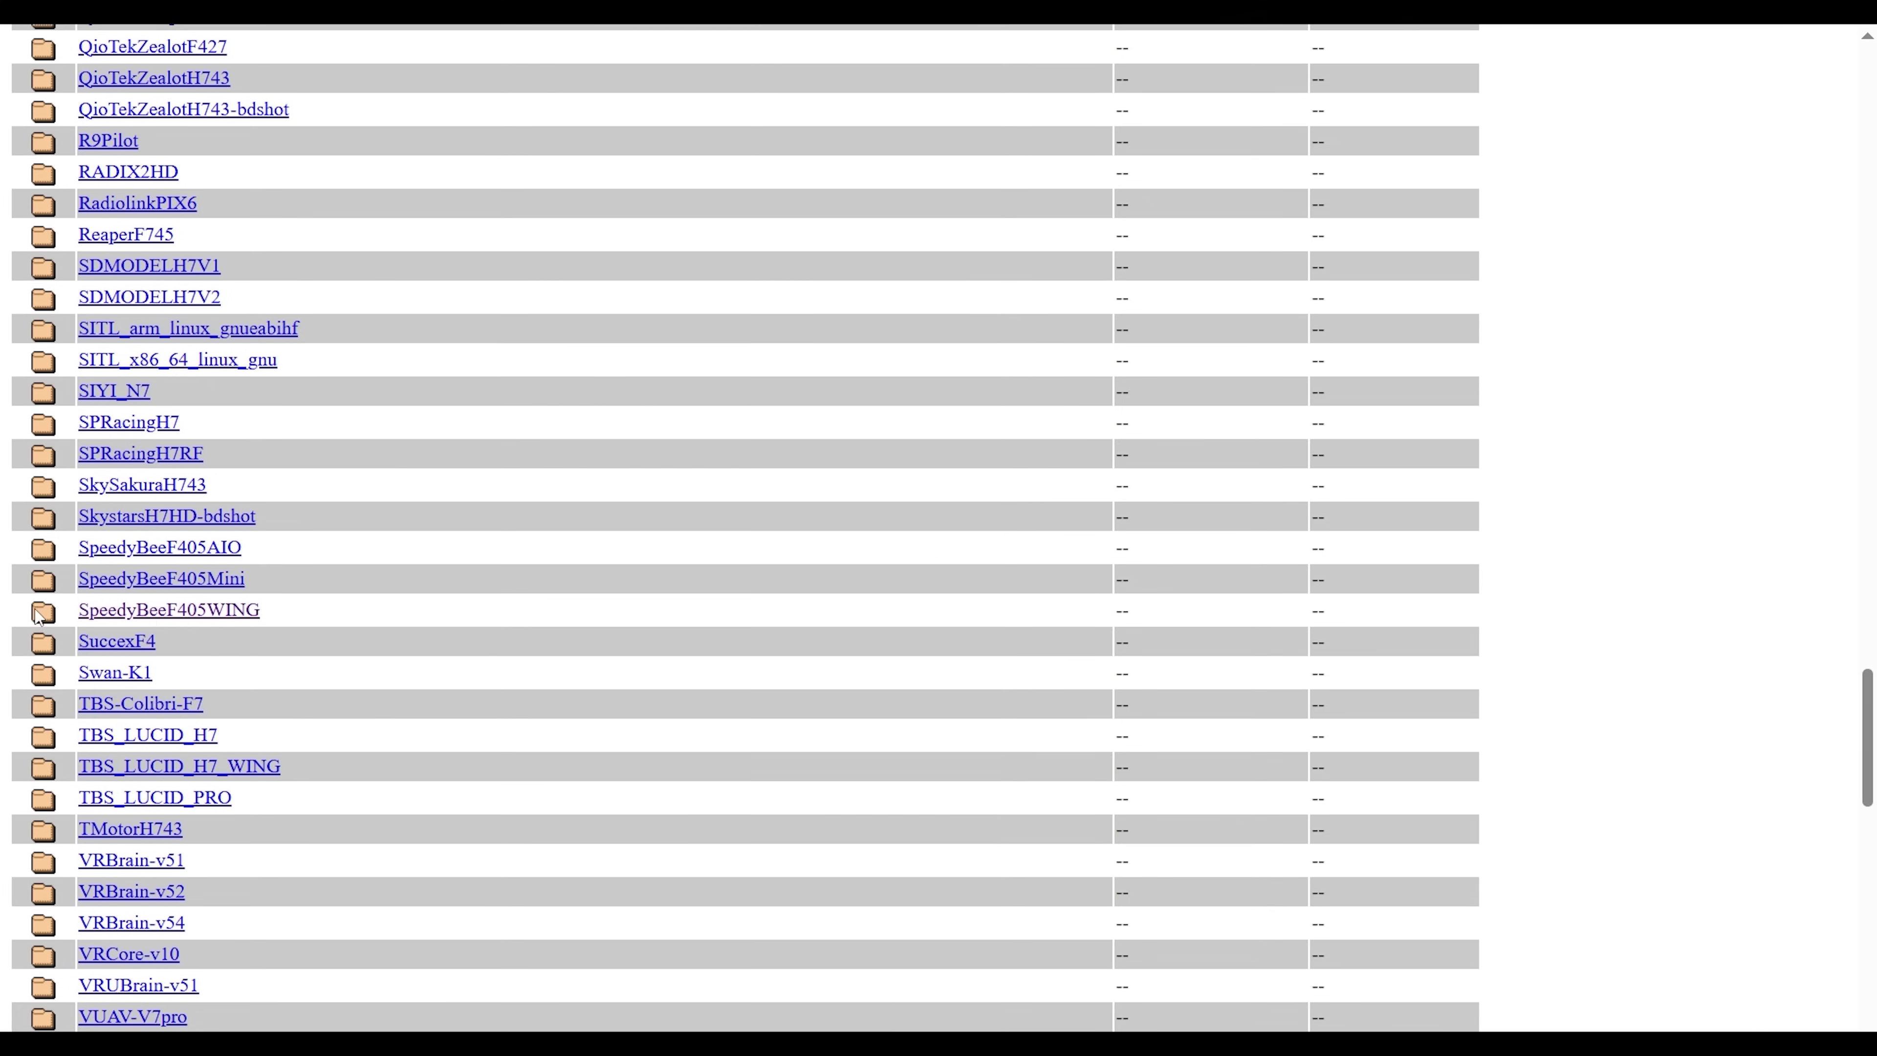
pyautogui.click(202, 609)
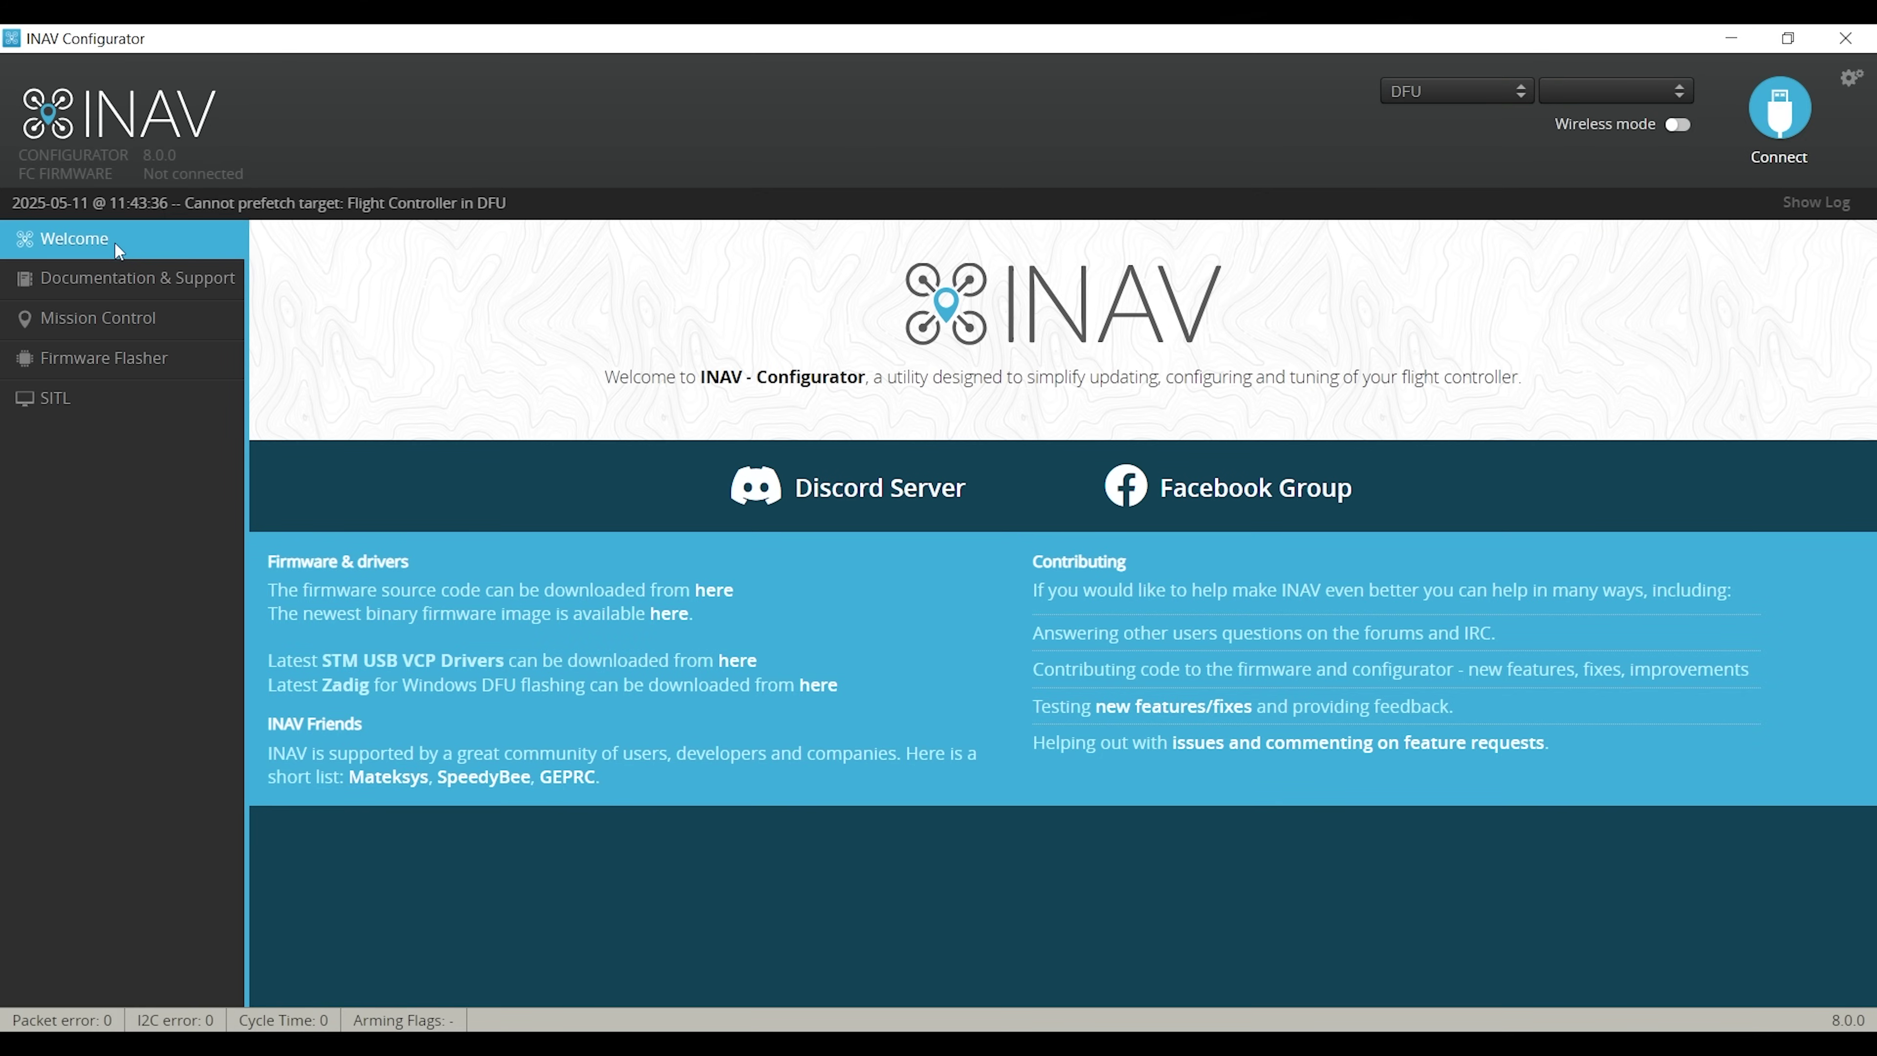
# - Load the local arduplane_with_bl.hex in Firmware Flasher and flash it to the board
pyautogui.click(104, 368)
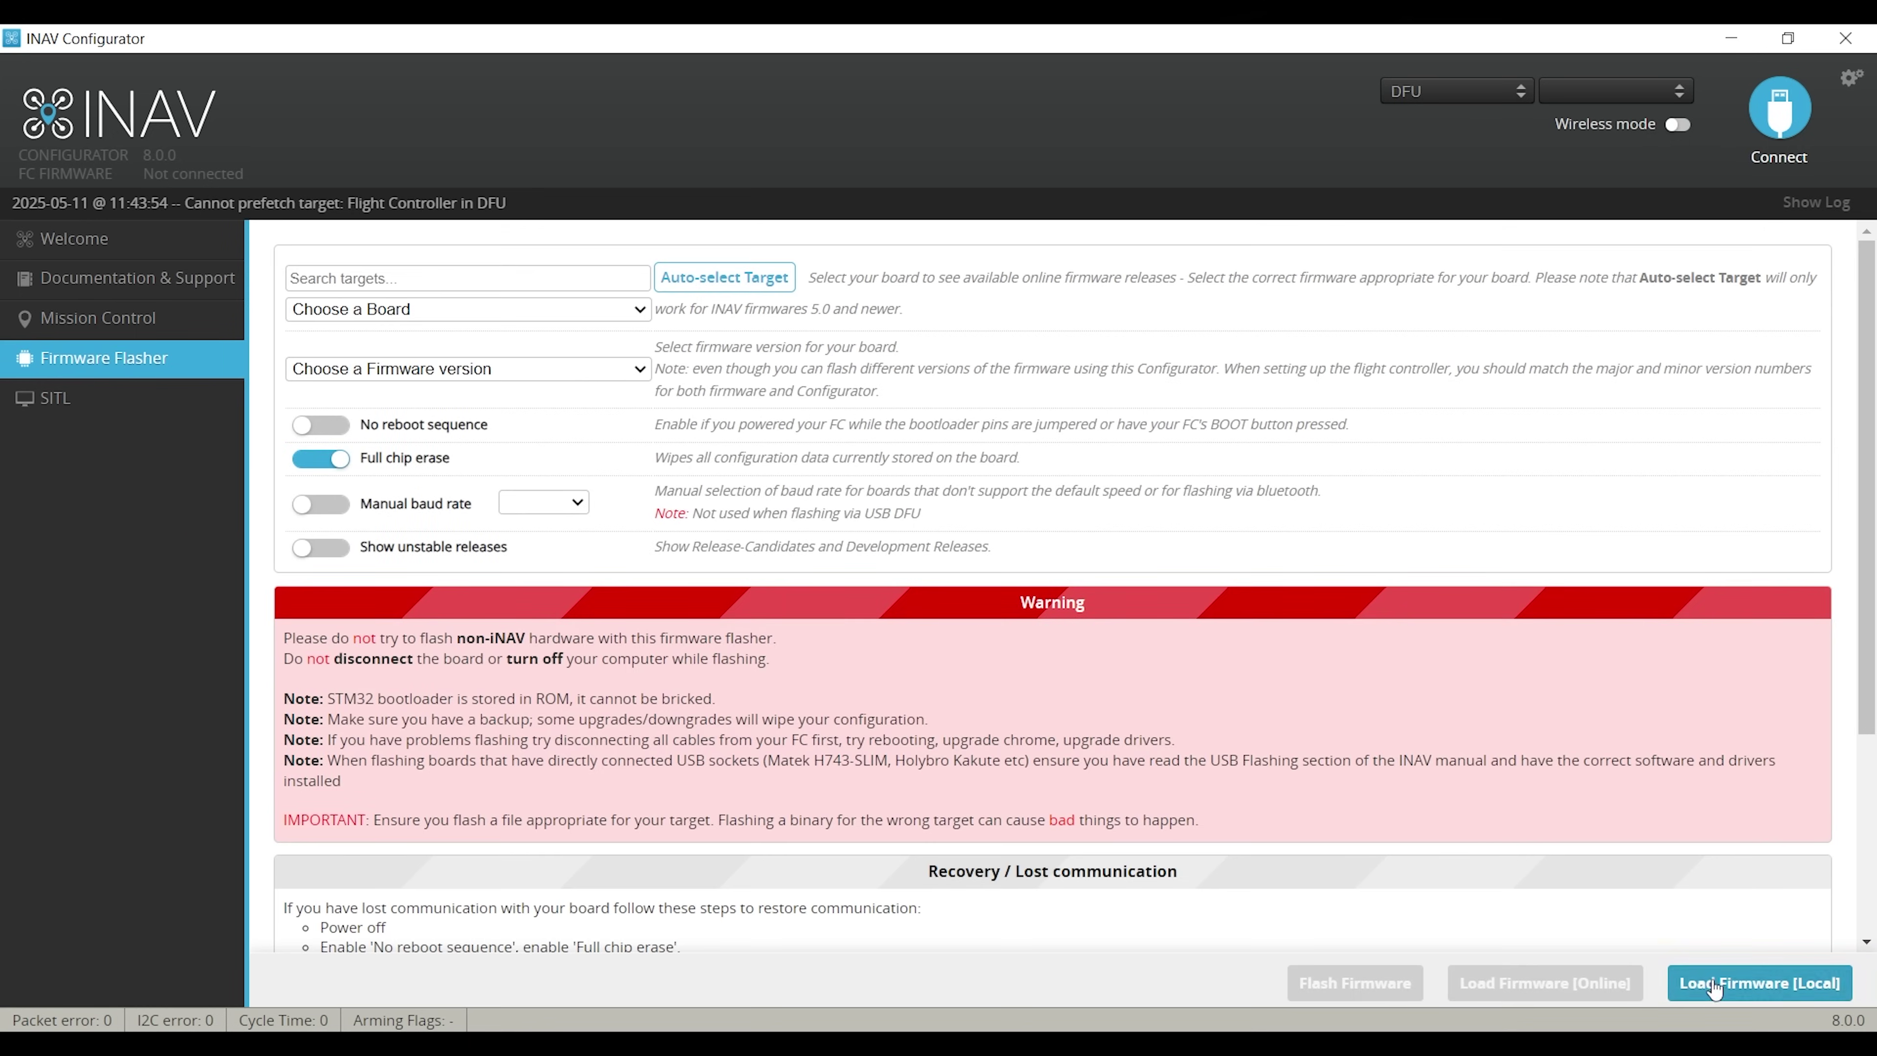
pyautogui.click(1759, 982)
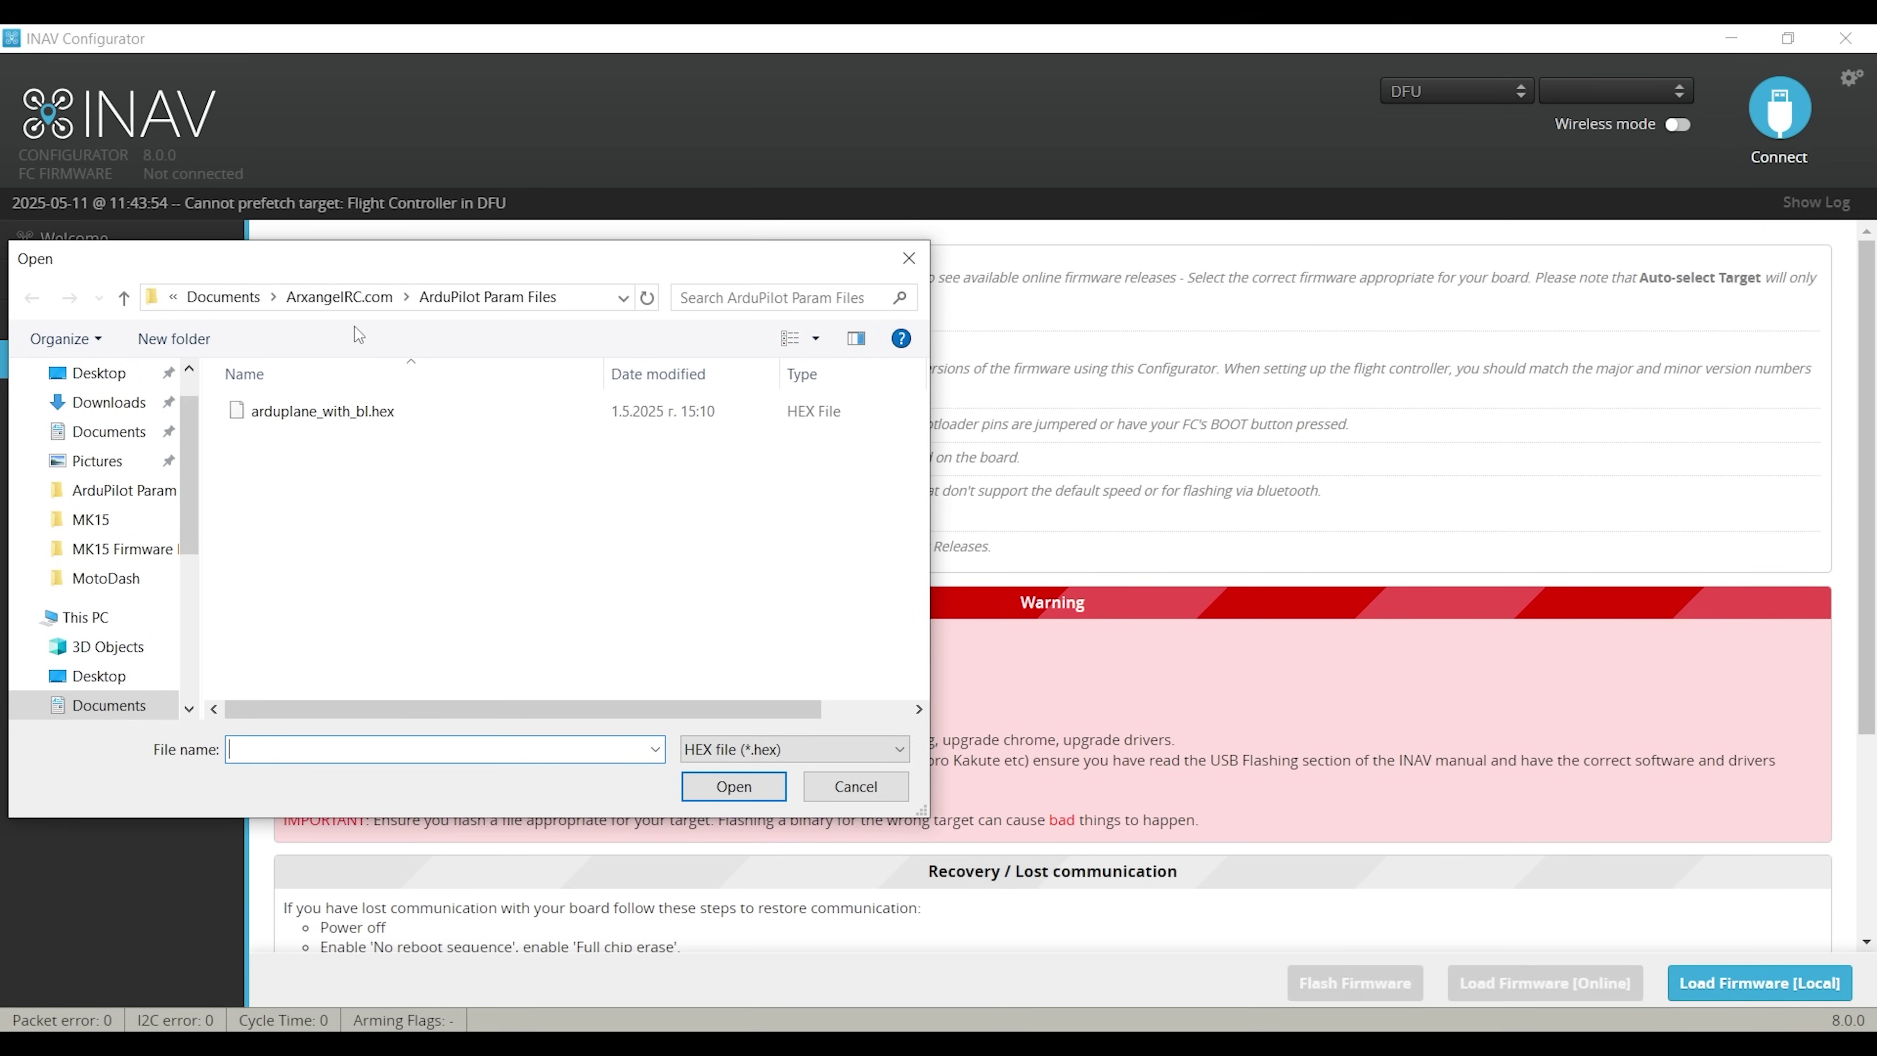
pyautogui.click(362, 418)
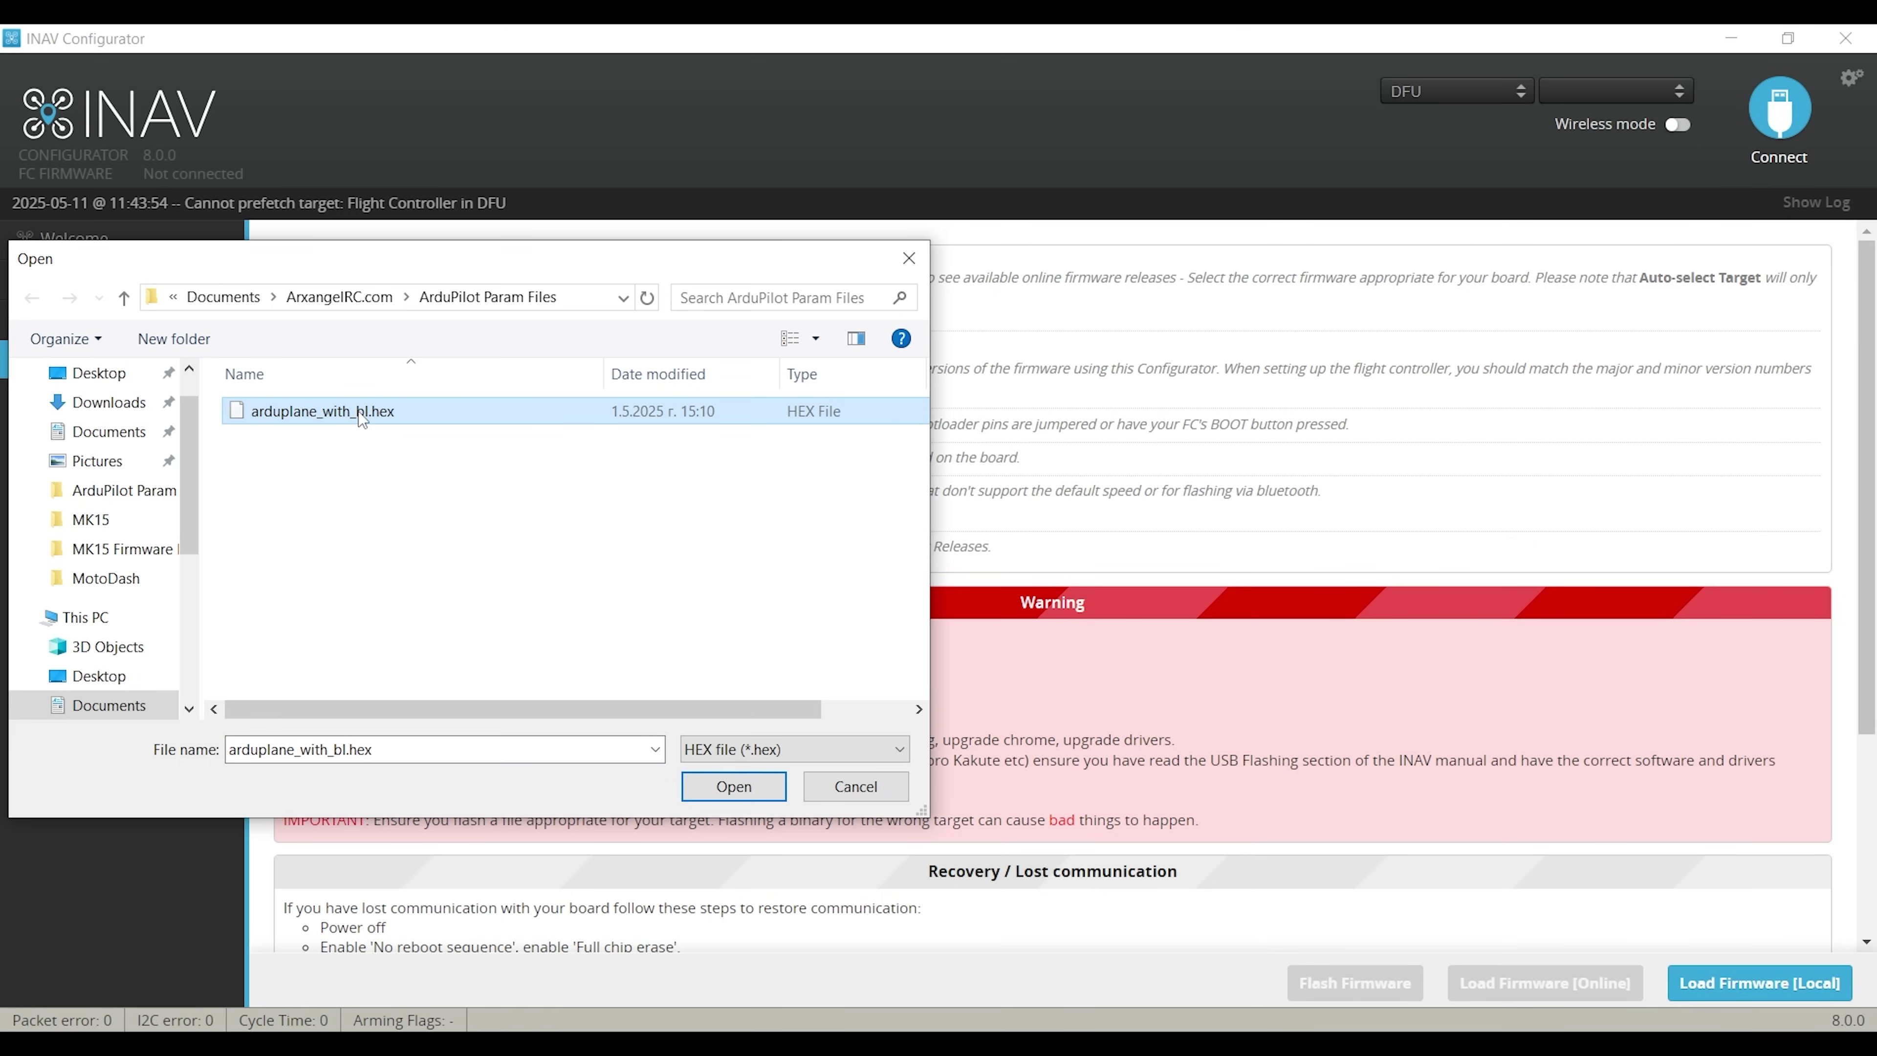
pyautogui.click(732, 789)
pyautogui.click(1360, 985)
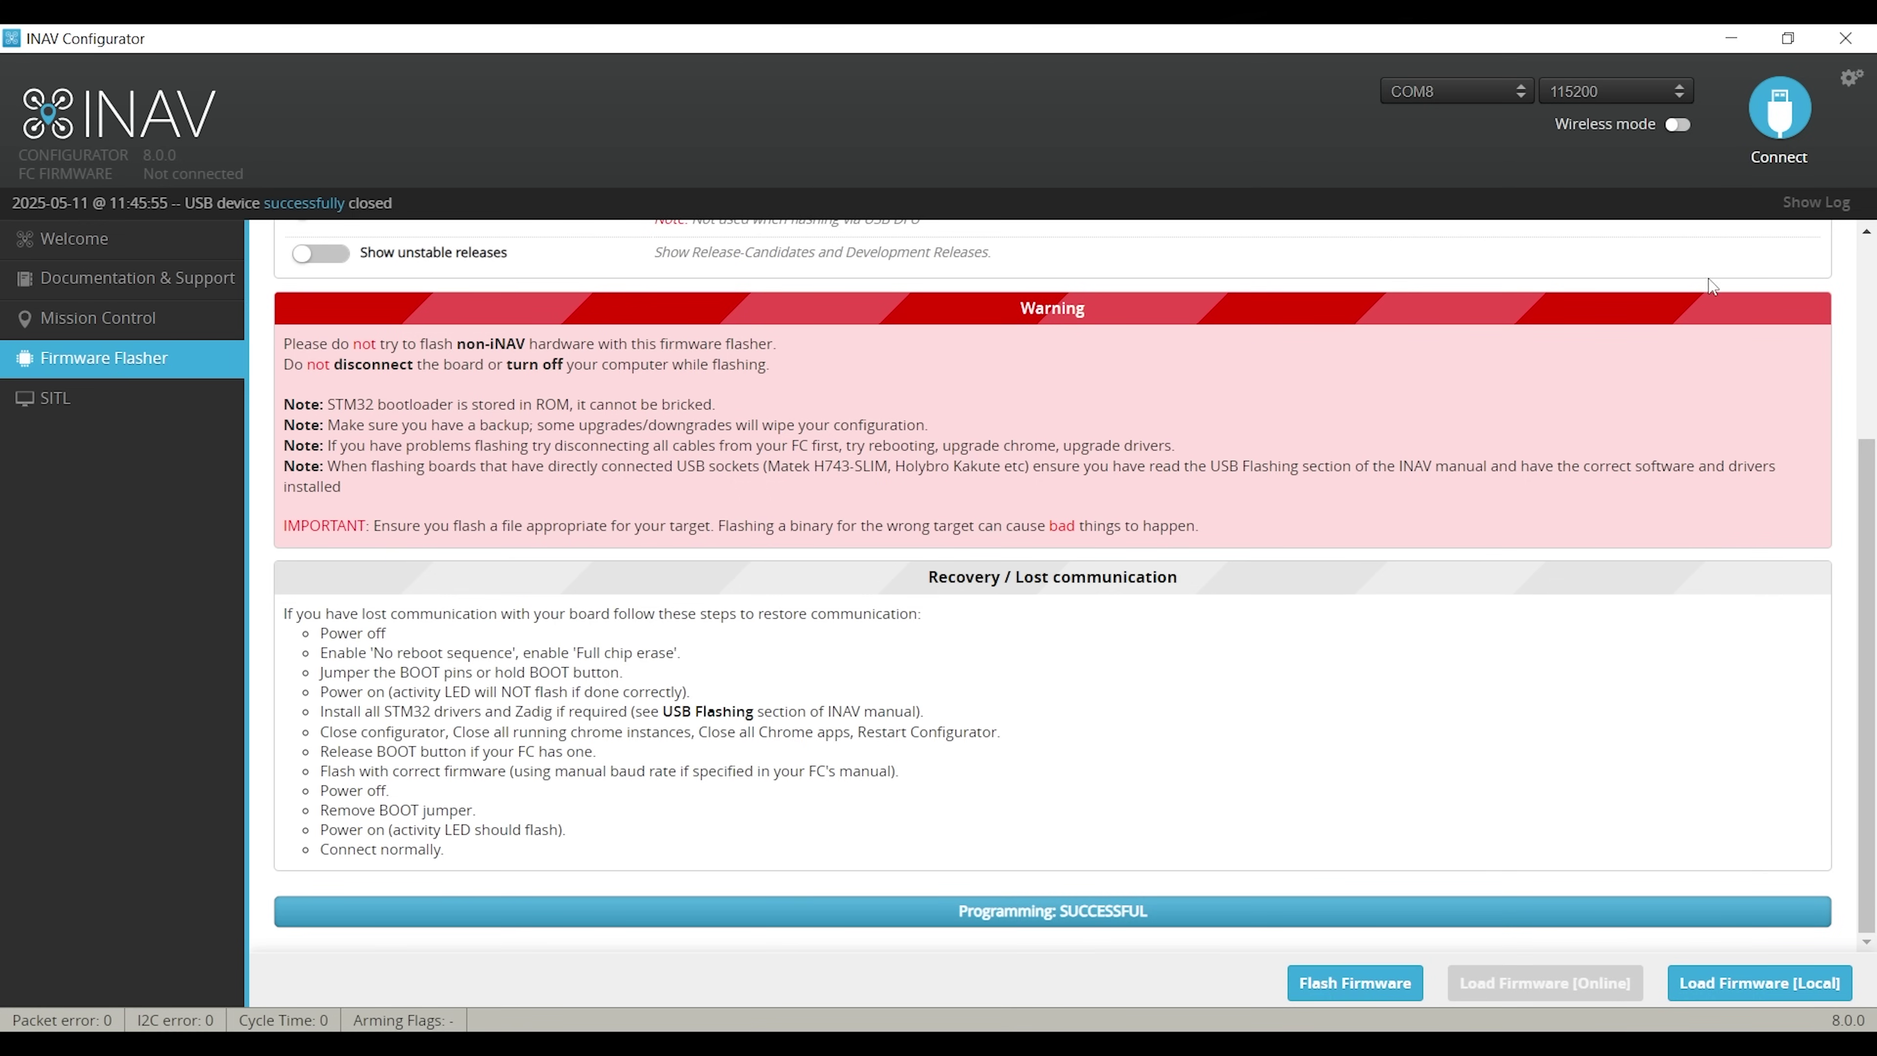
# - Close INAV Configurator and File Explorer, then launch Mission Planner
pyautogui.click(1849, 46)
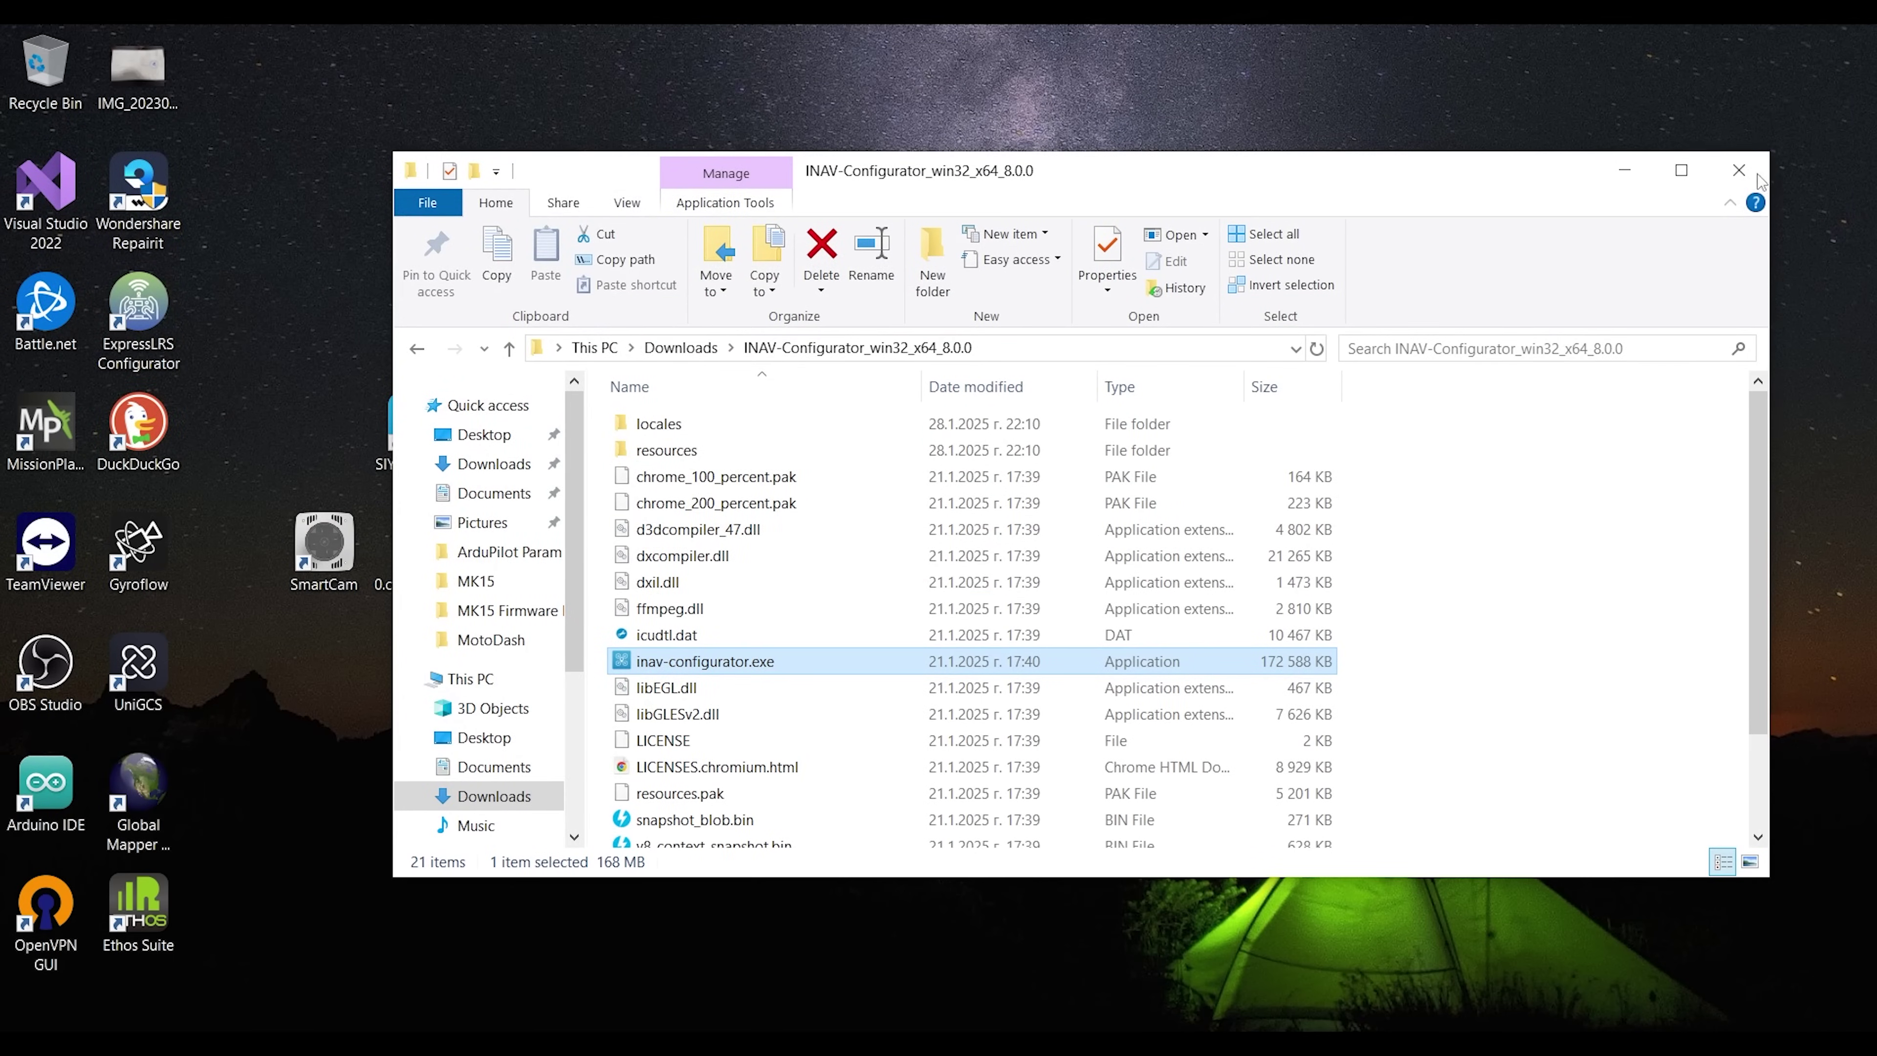
pyautogui.click(1738, 170)
pyautogui.doubleClick(44, 432)
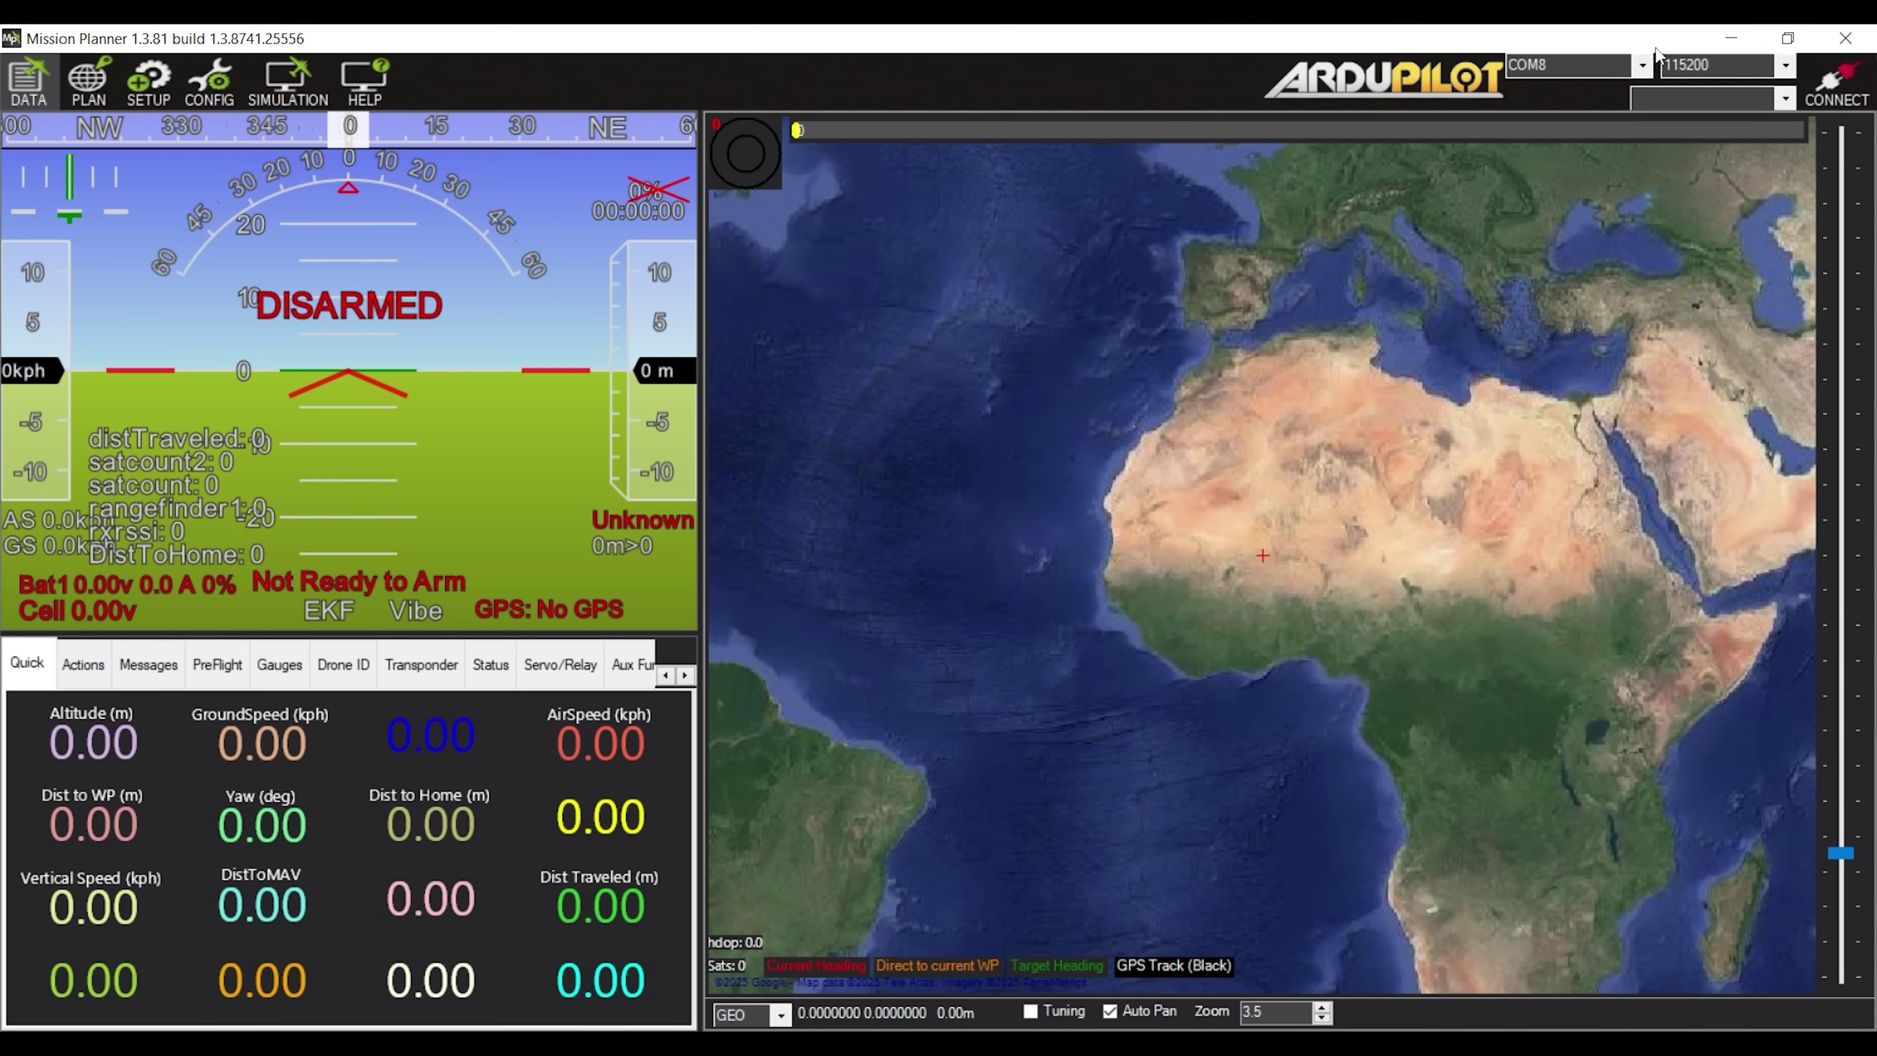
# - Select COM8 as the connection port and connect to the flight controller
pyautogui.click(1643, 66)
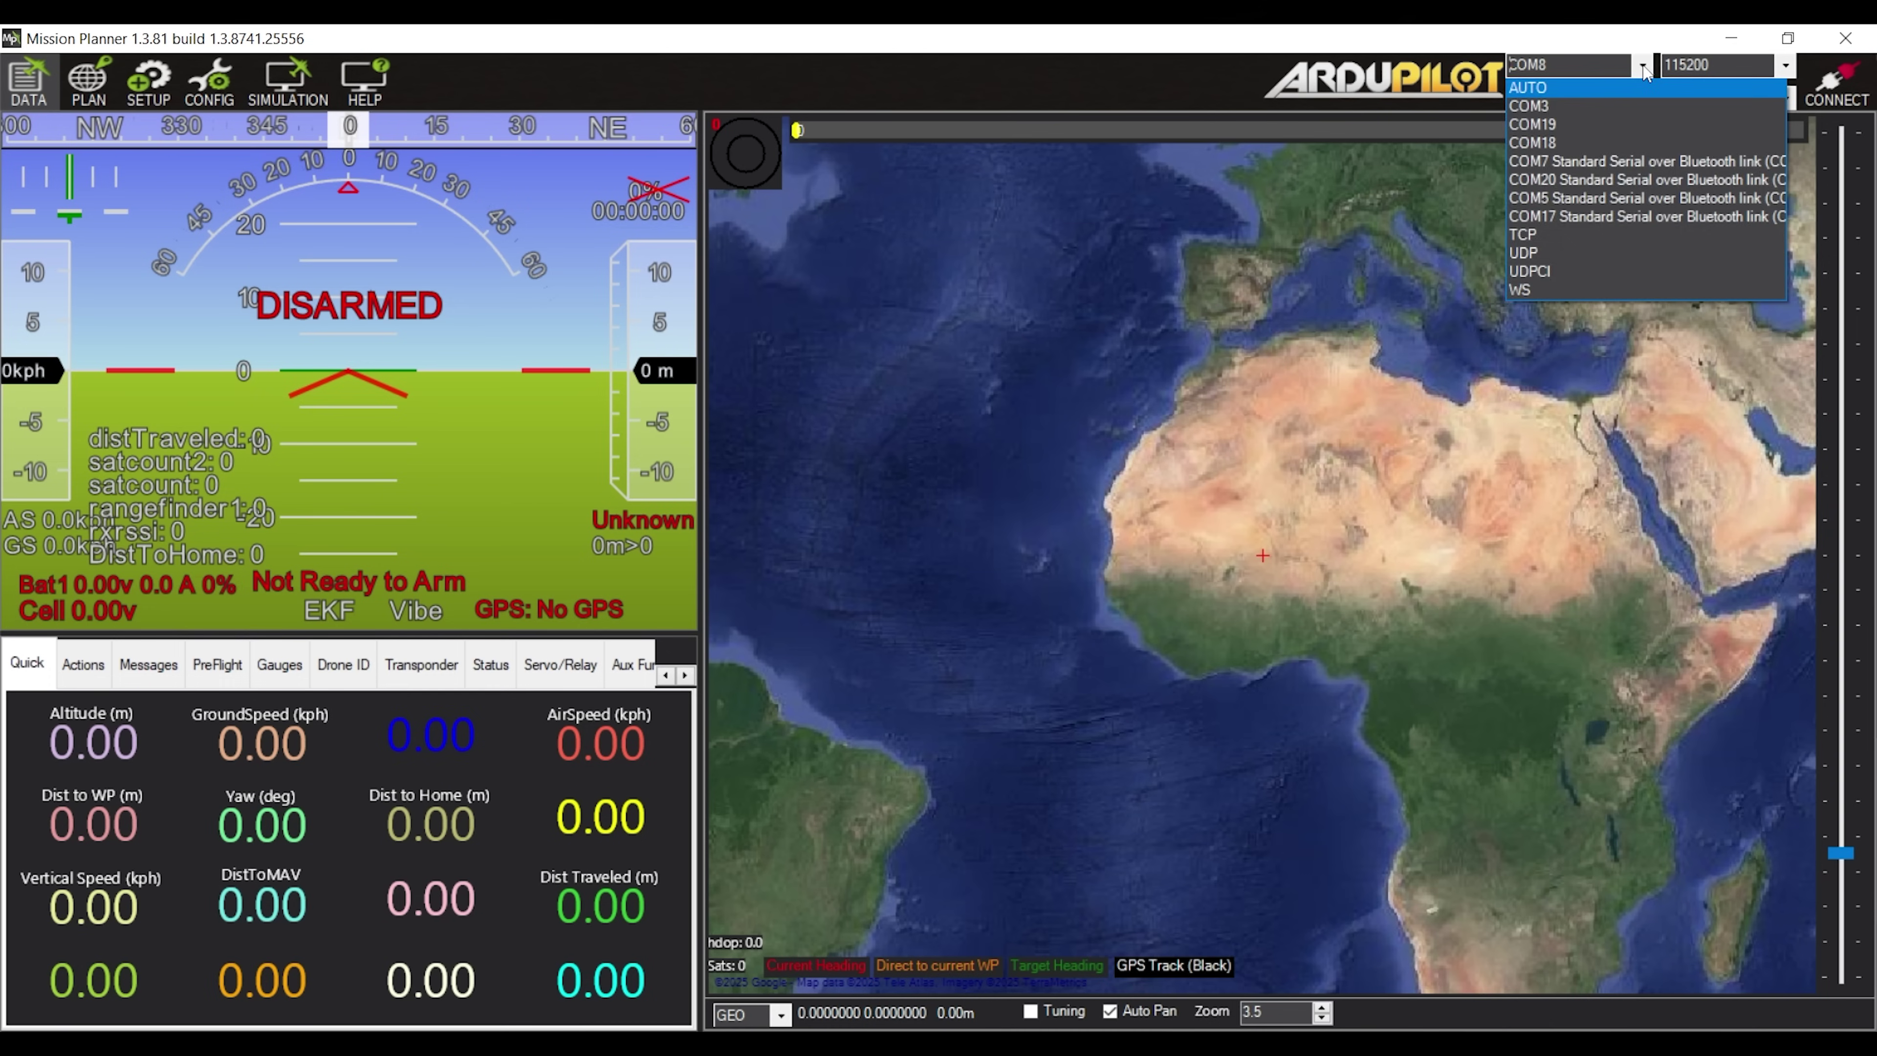
pyautogui.click(1644, 67)
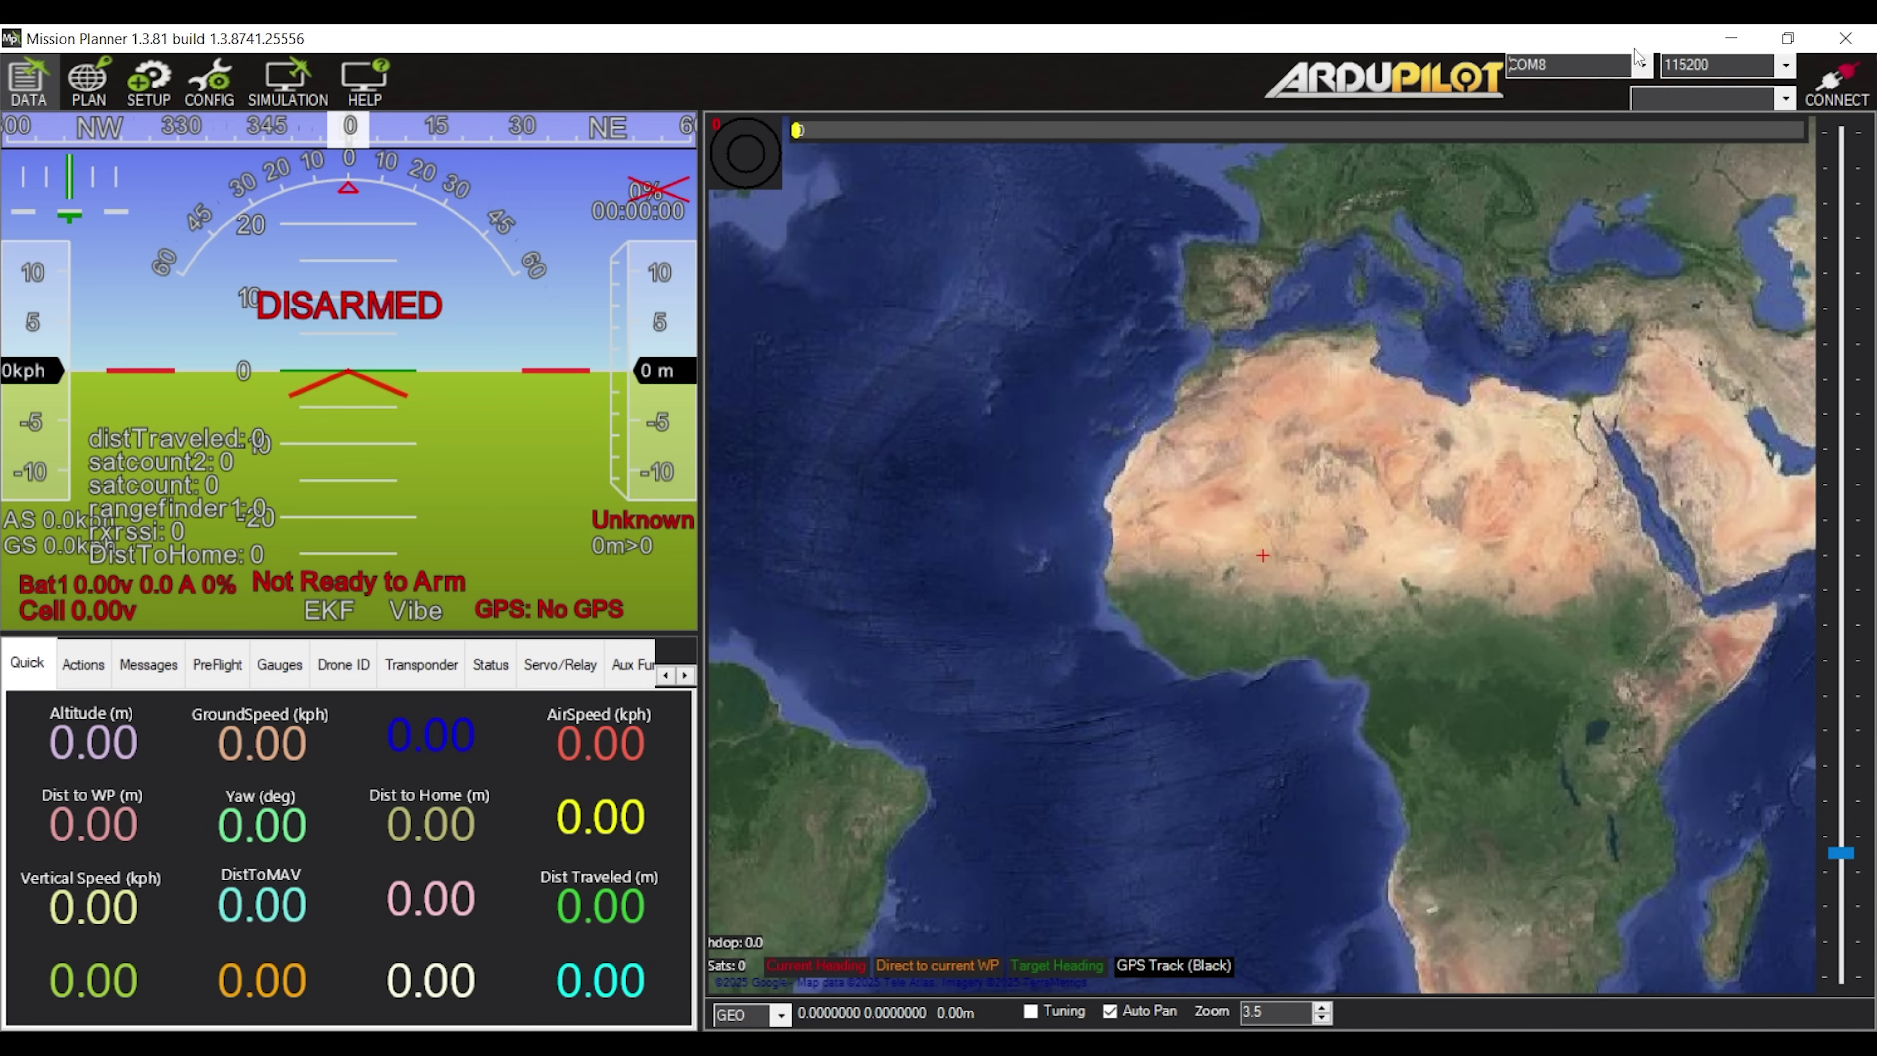
pyautogui.click(1642, 66)
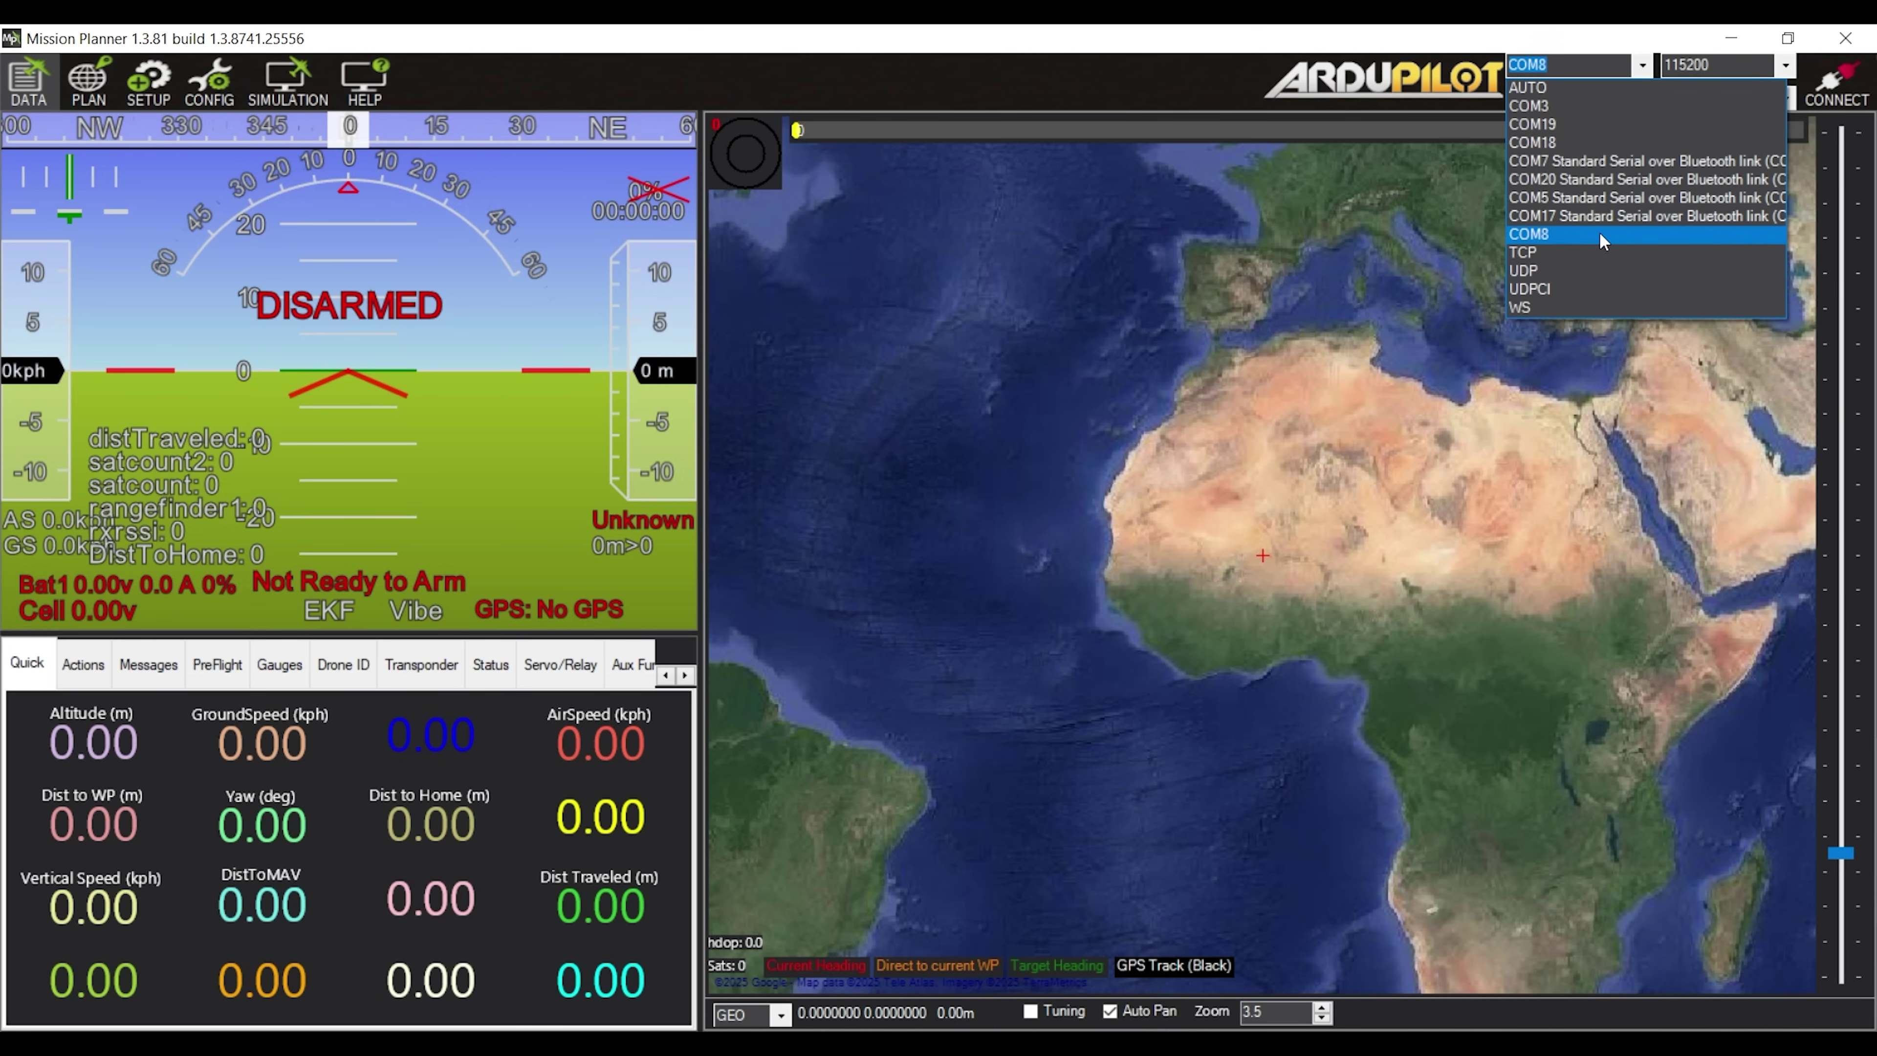
pyautogui.click(1602, 235)
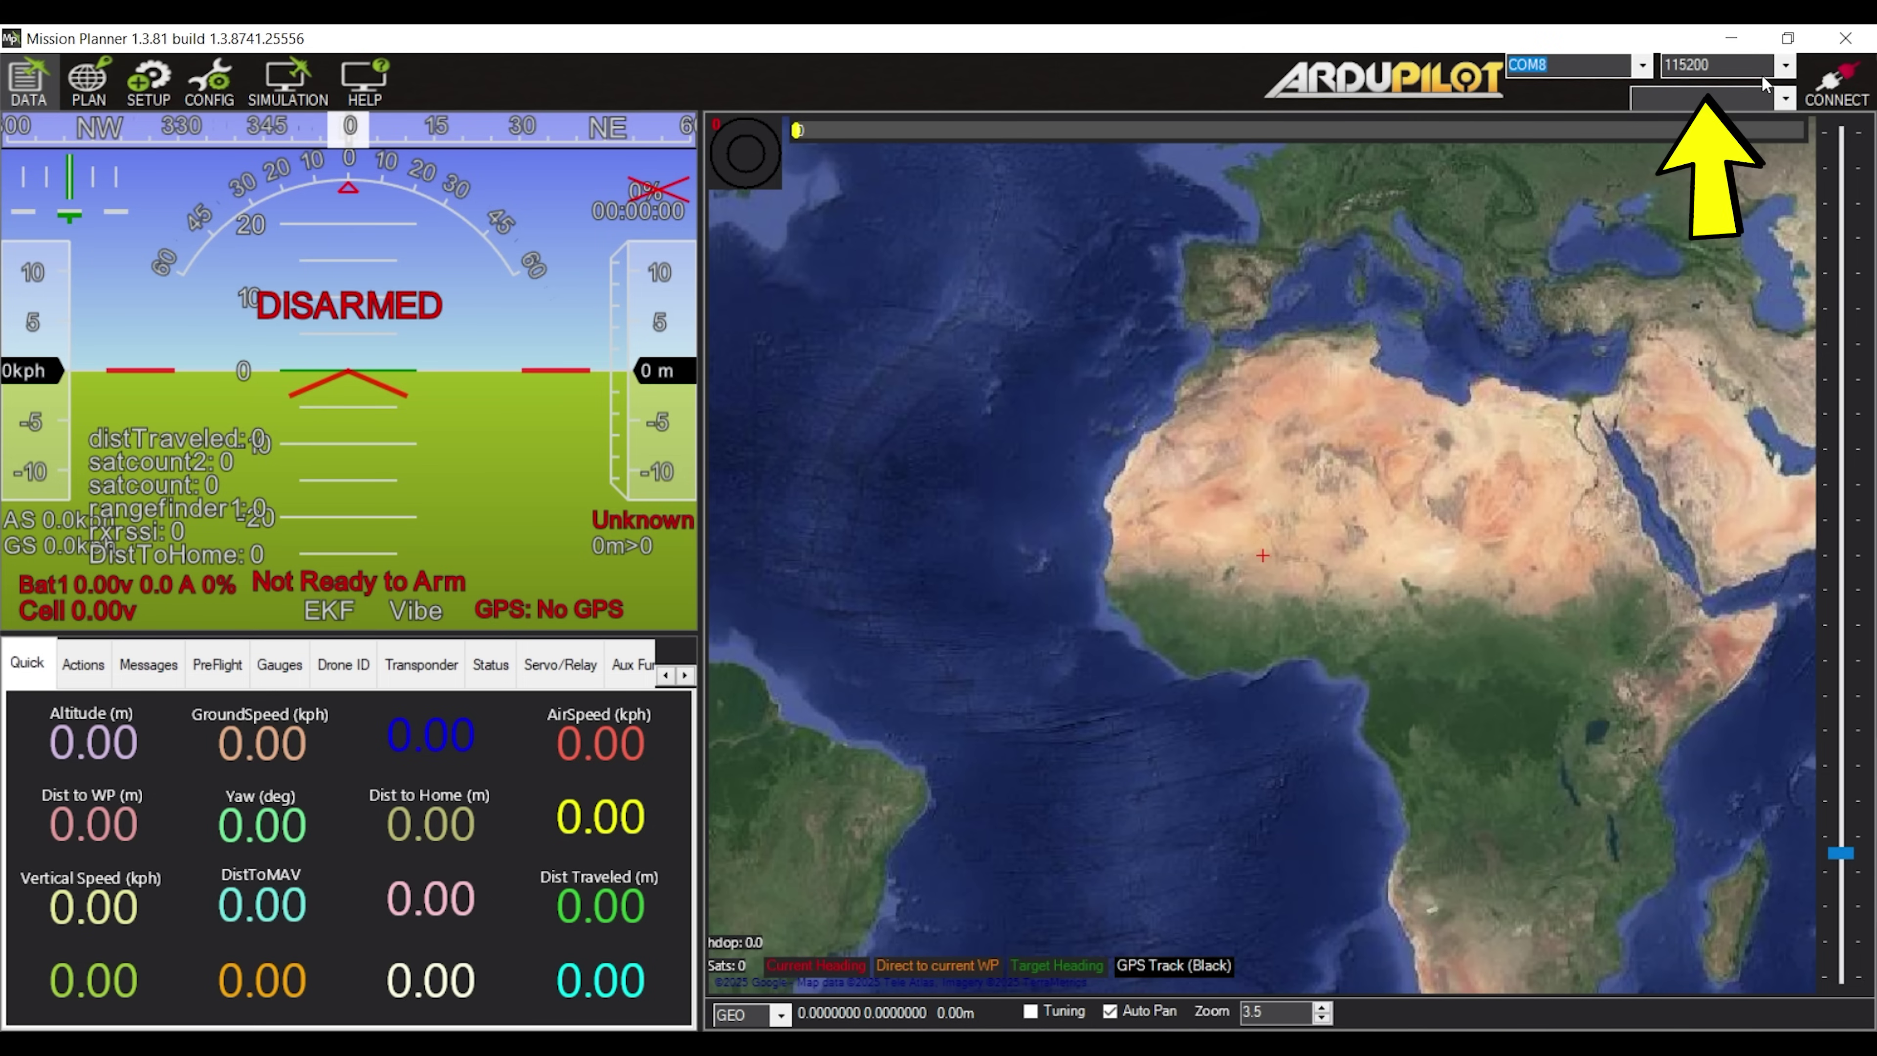
pyautogui.click(1820, 82)
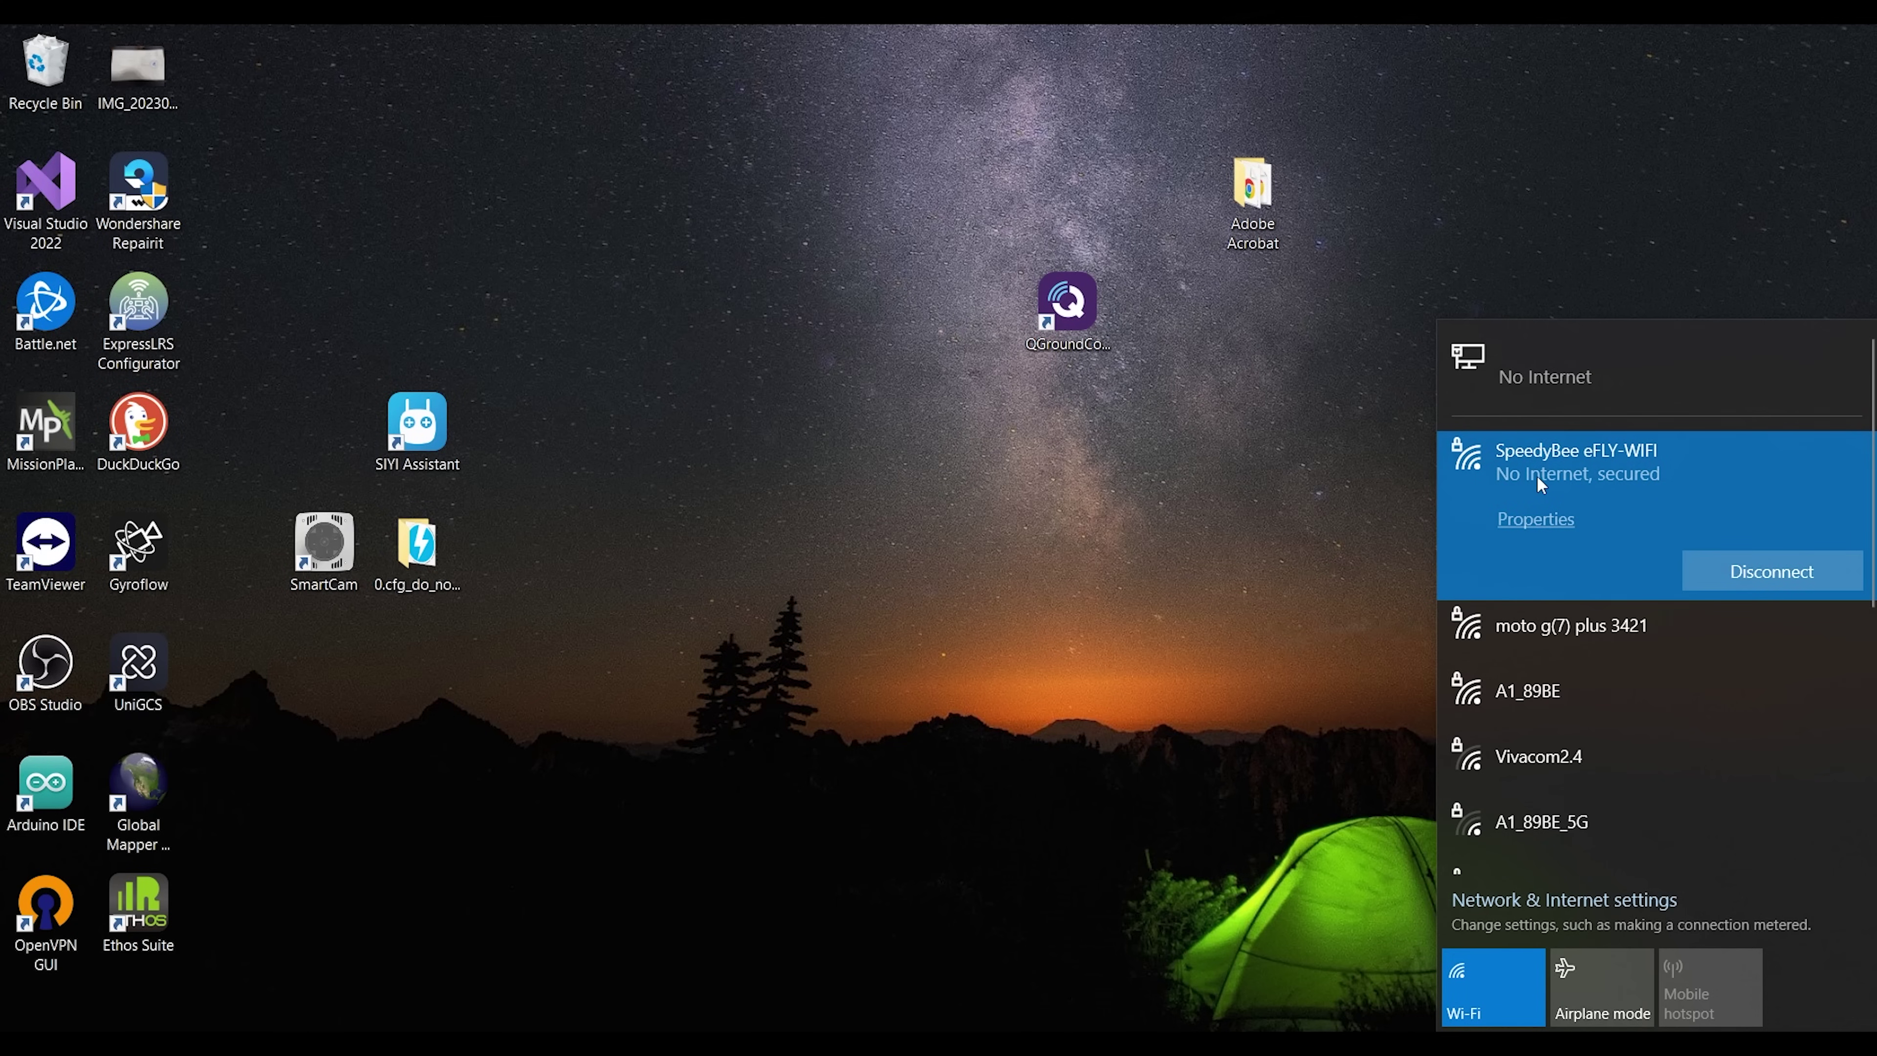
# - Relaunch Mission Planner and go to Setup > Mandatory Hardware > Accel Calibration
pyautogui.doubleClick(45, 427)
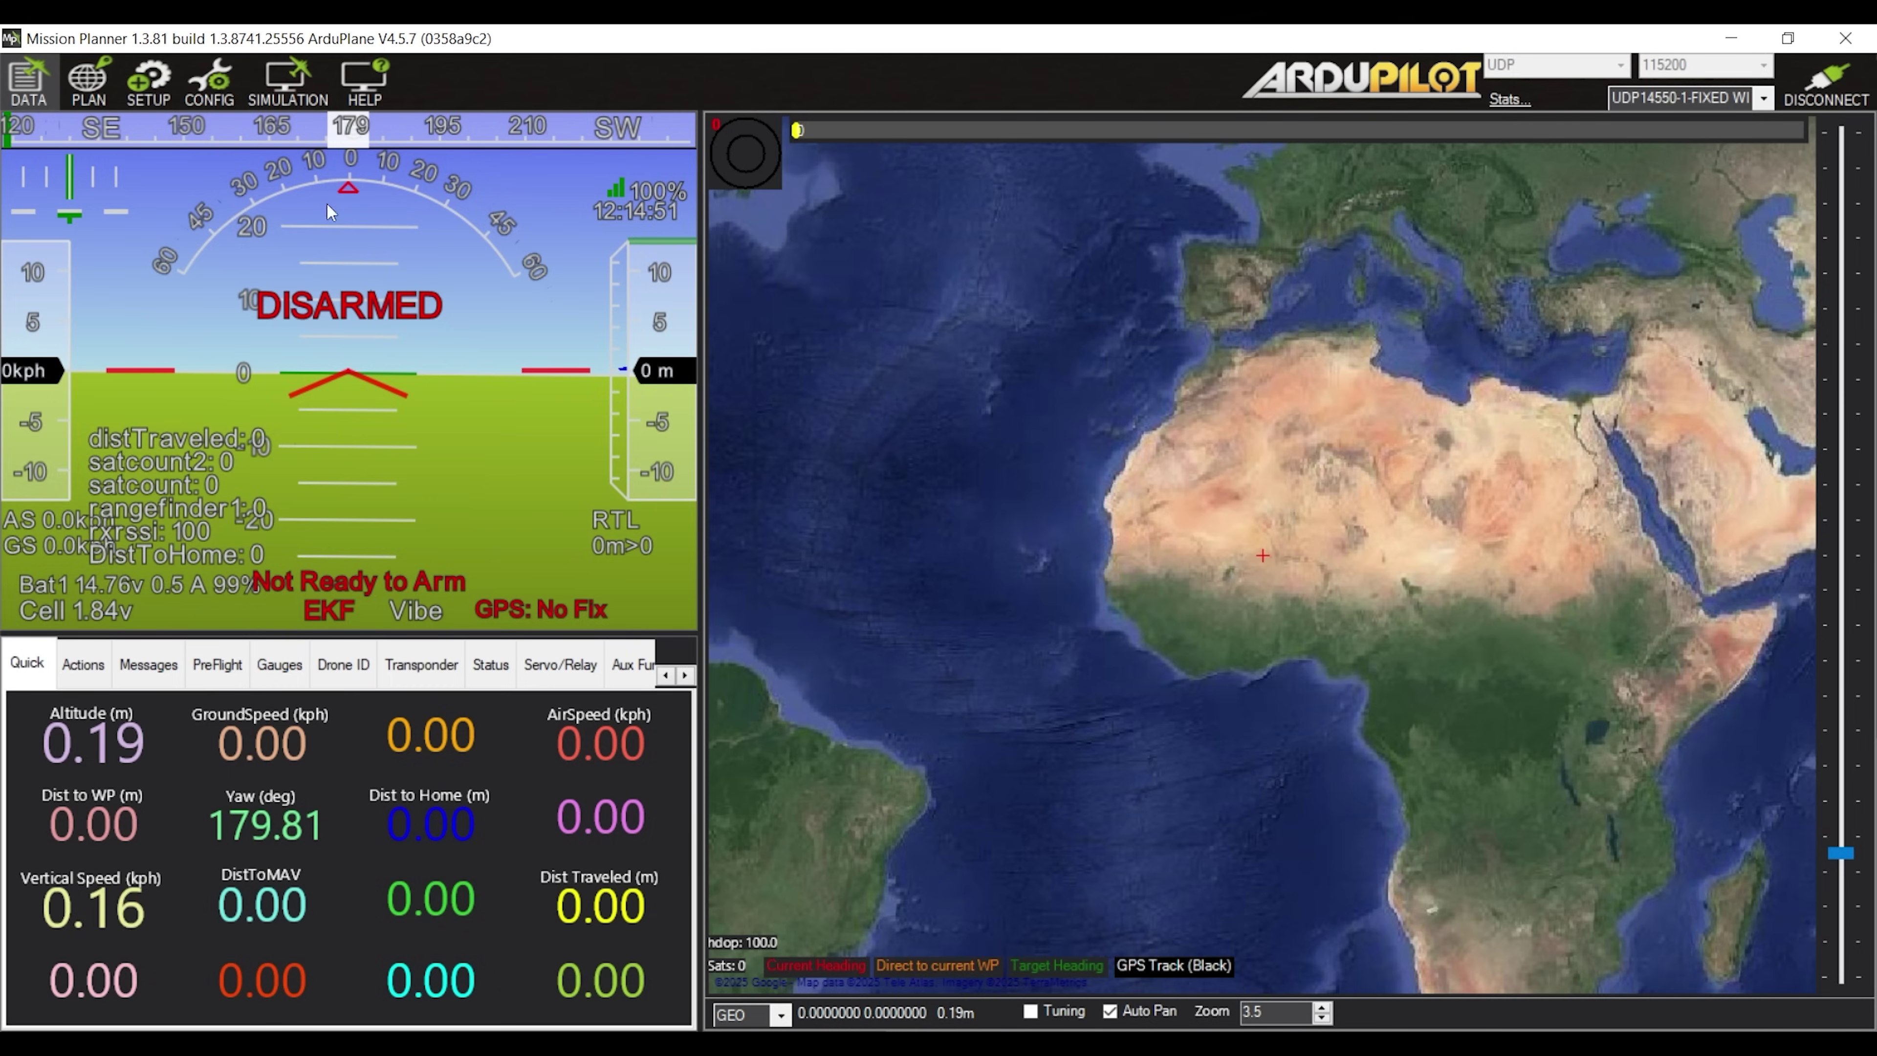
pyautogui.click(140, 75)
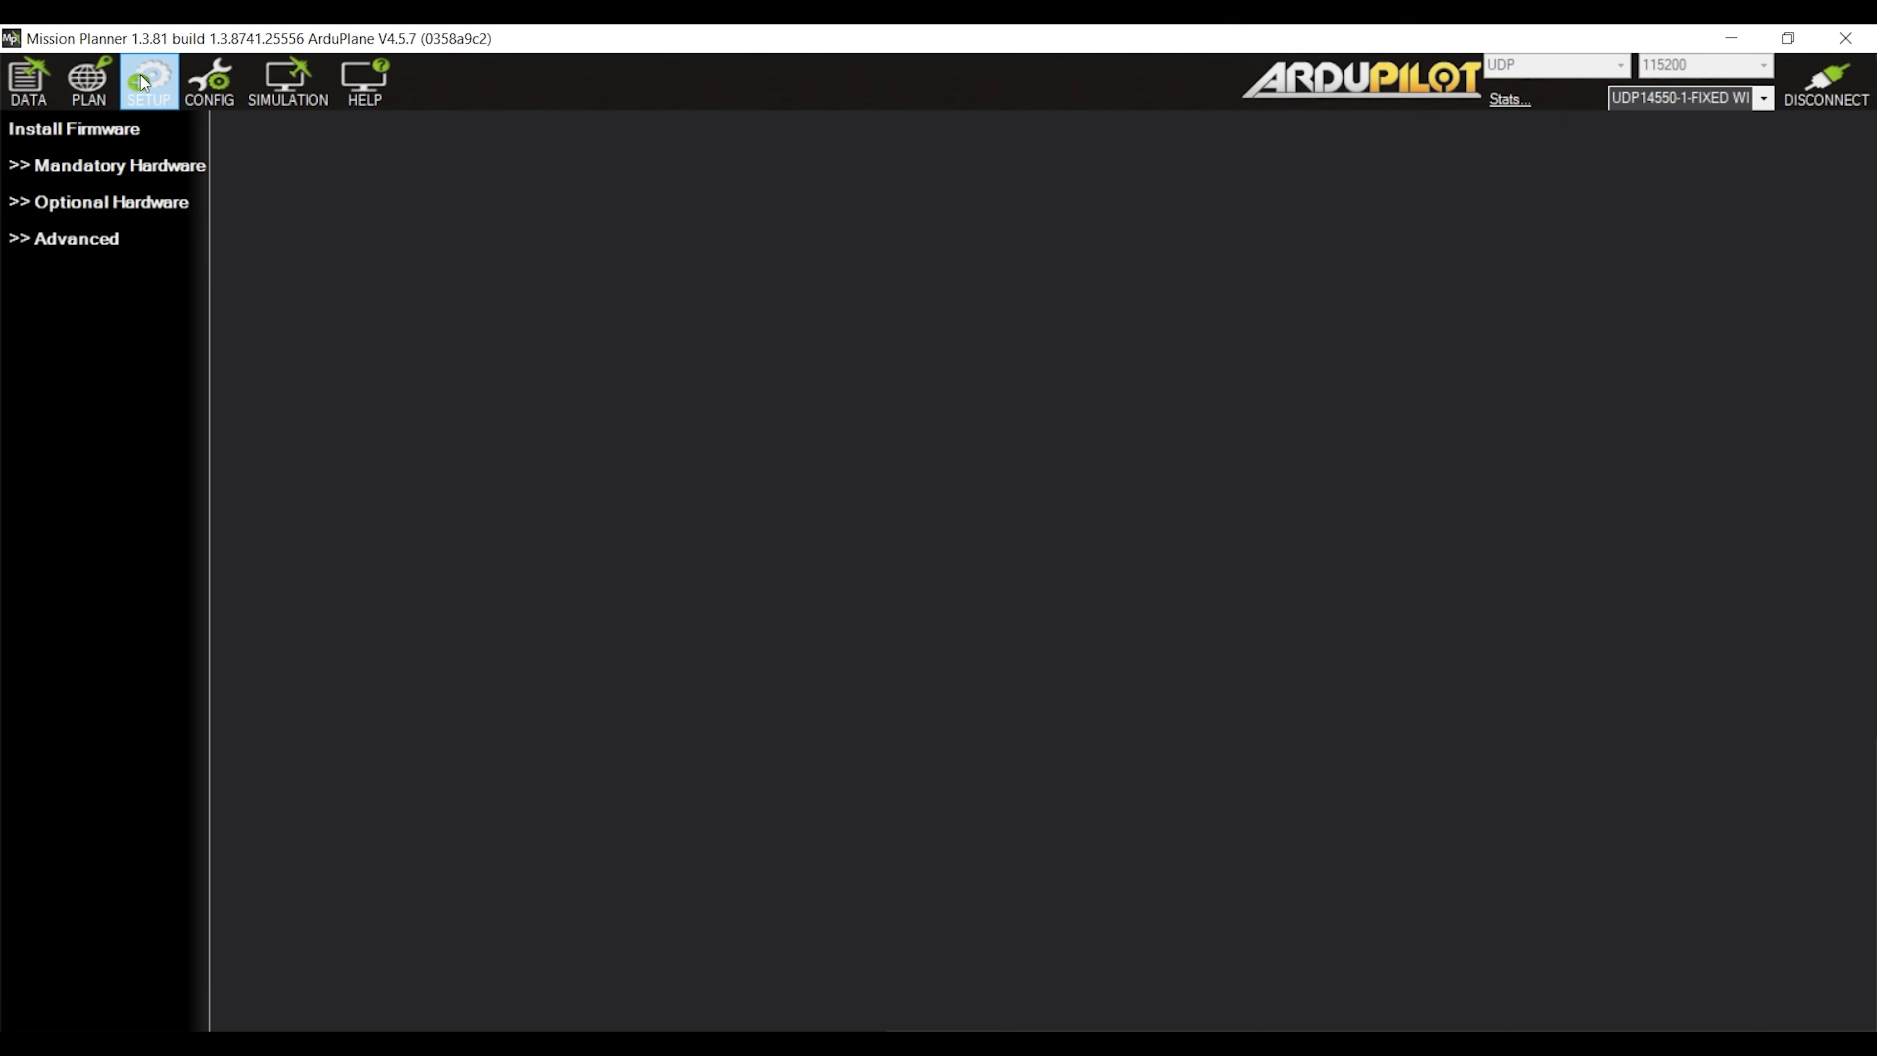
pyautogui.click(122, 163)
pyautogui.click(105, 202)
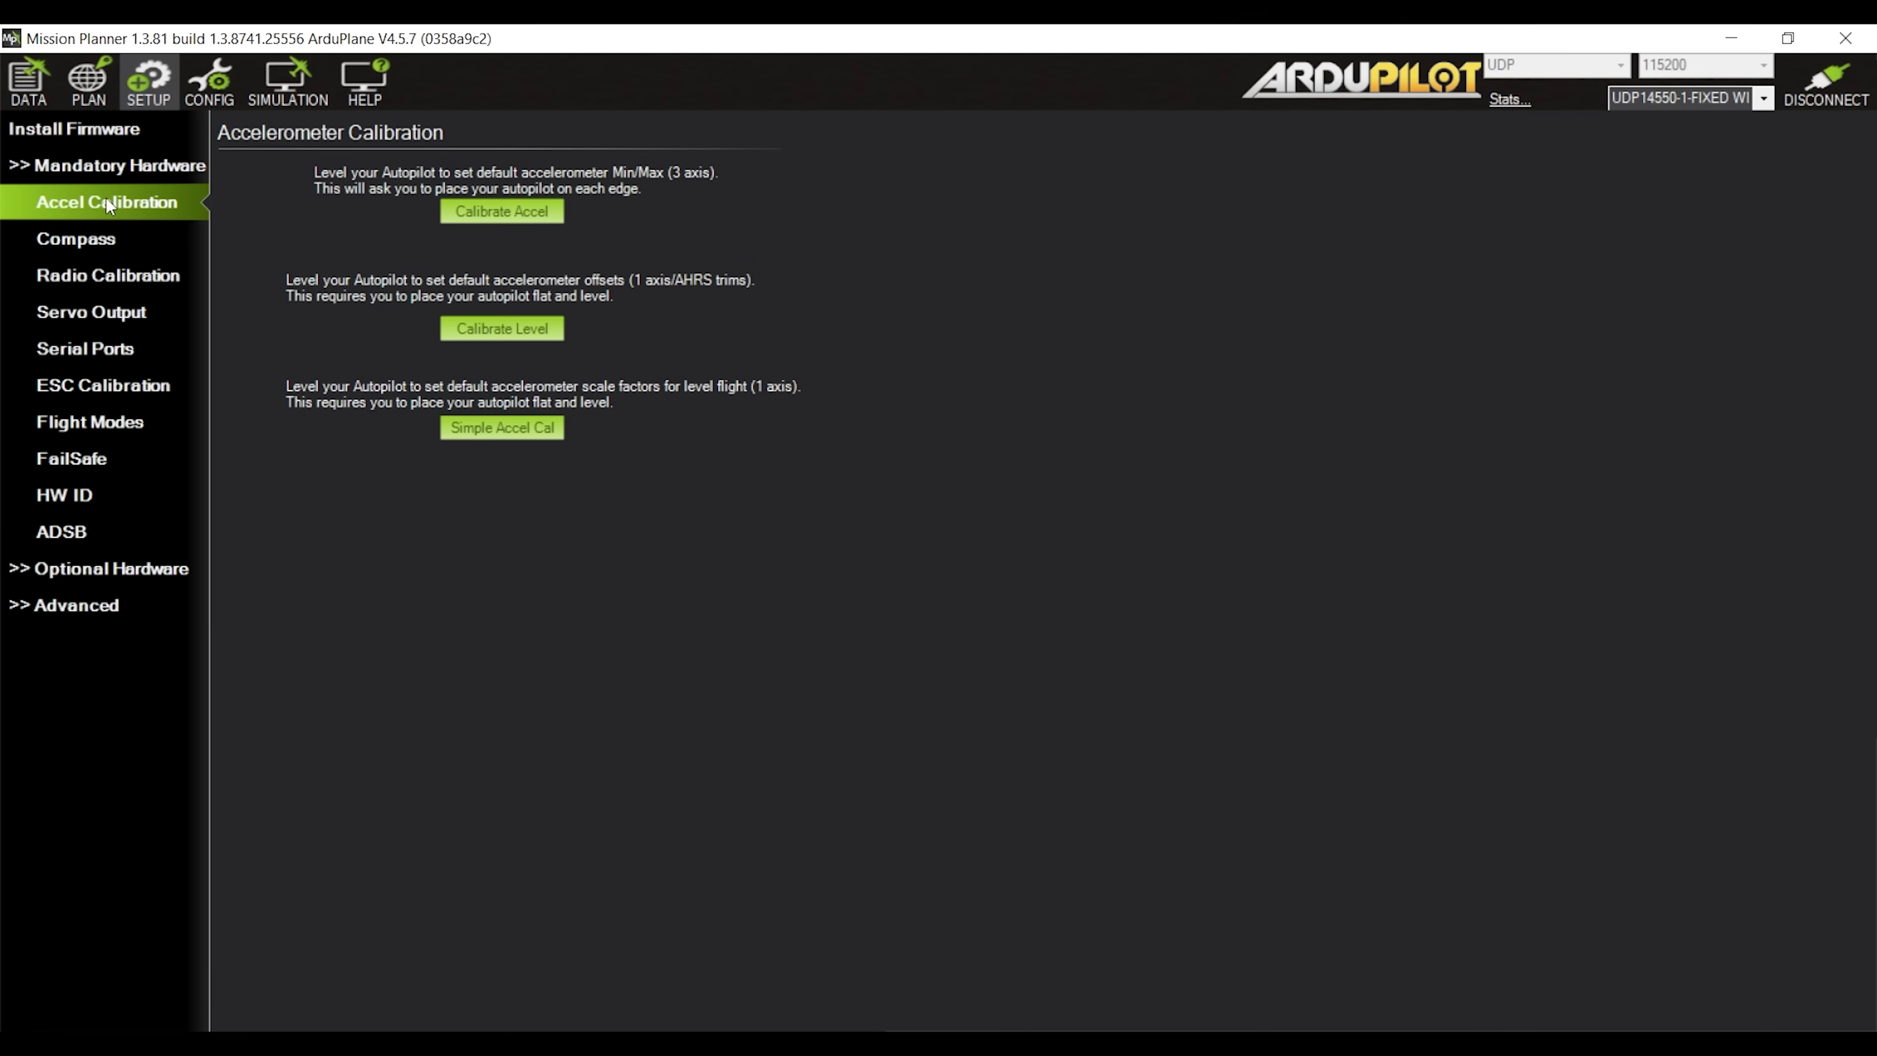
# - Run the accelerometer calibration through the level and right-side positions
pyautogui.click(496, 213)
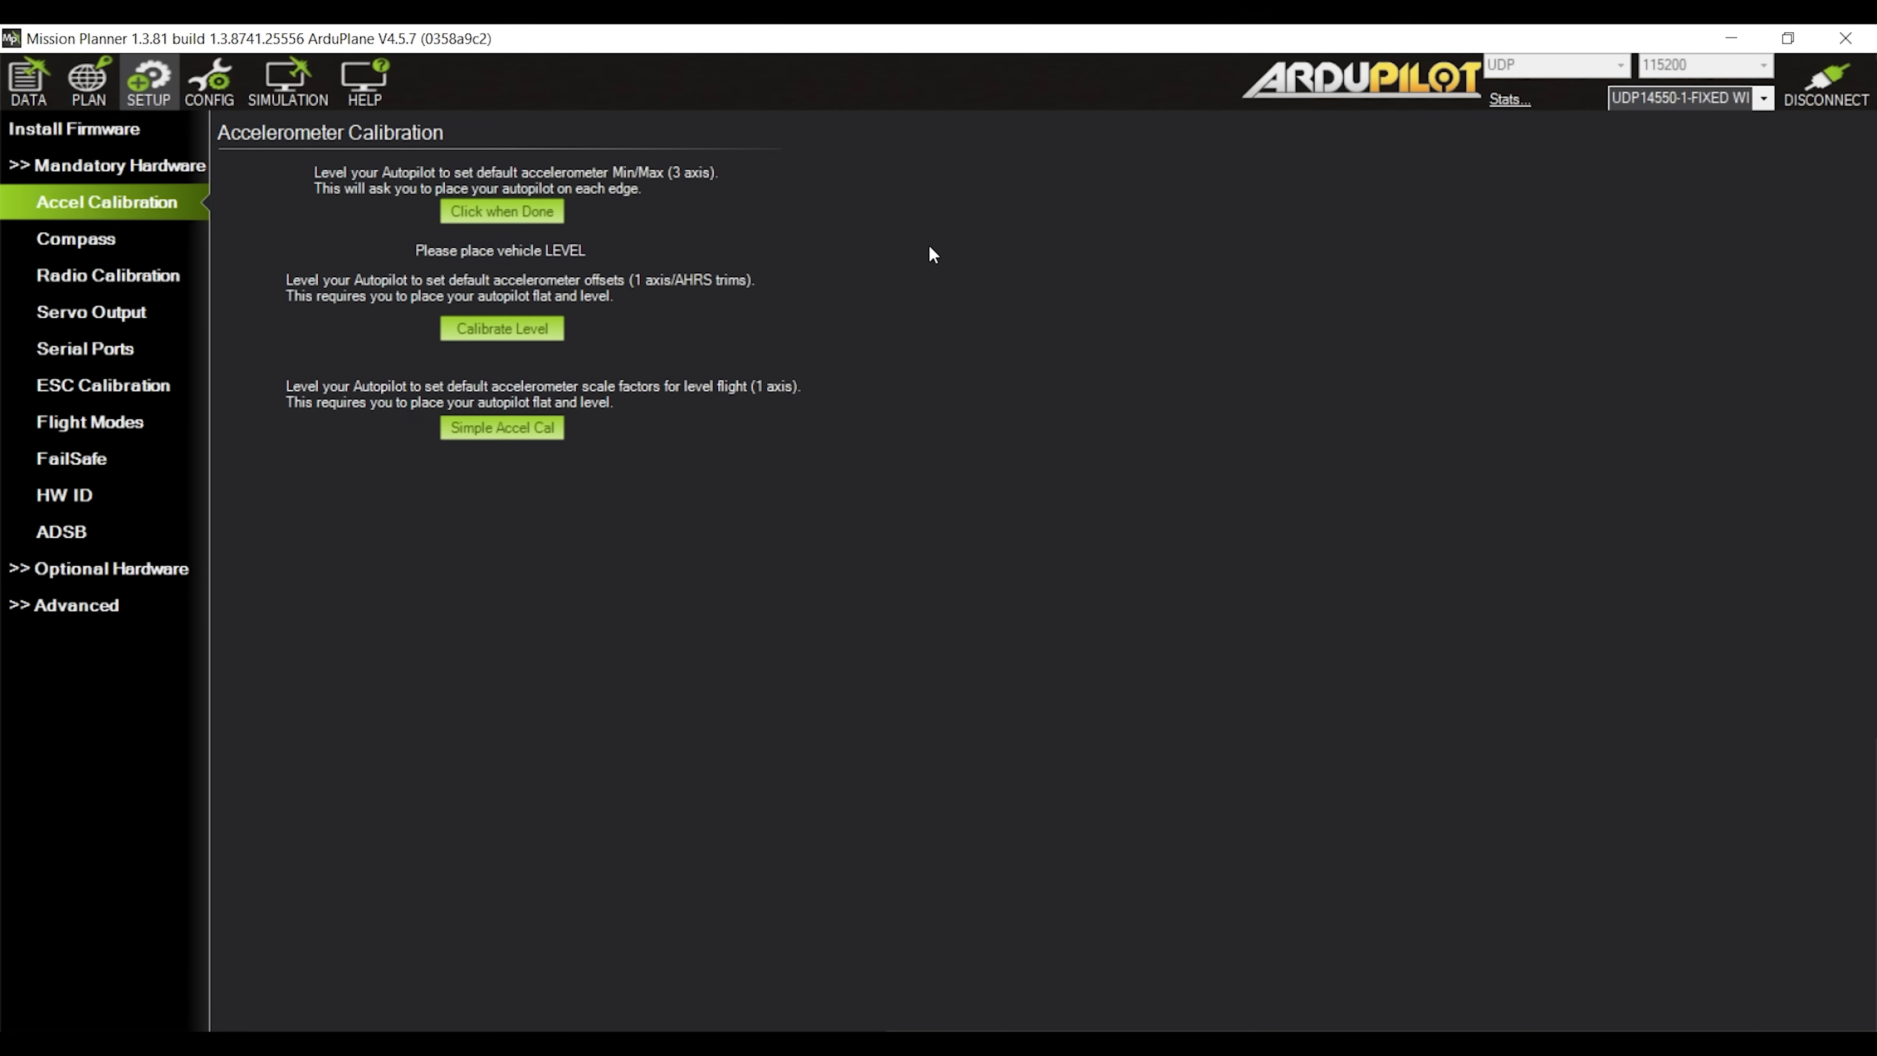
pyautogui.press('Return')
pyautogui.press('Return')
pyautogui.press('Return')
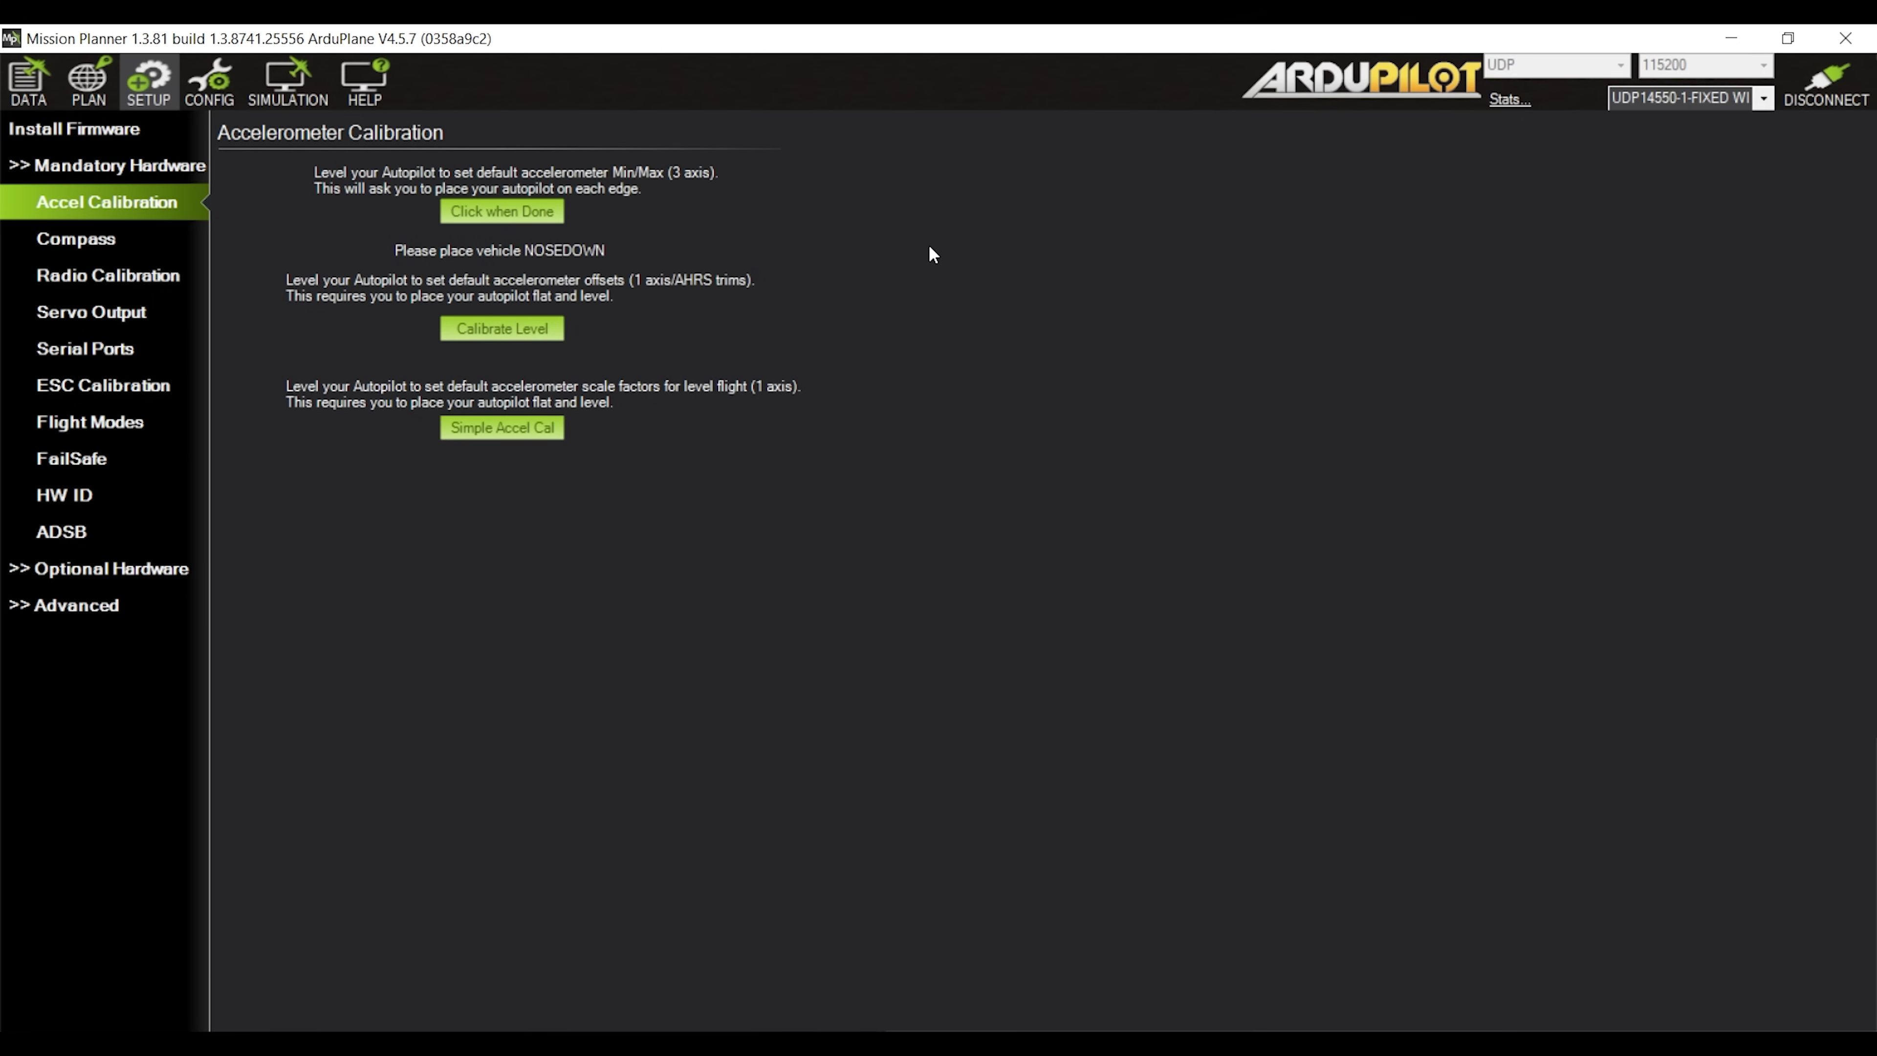
pyautogui.press('Return')
pyautogui.press('Return')
pyautogui.press('Return')
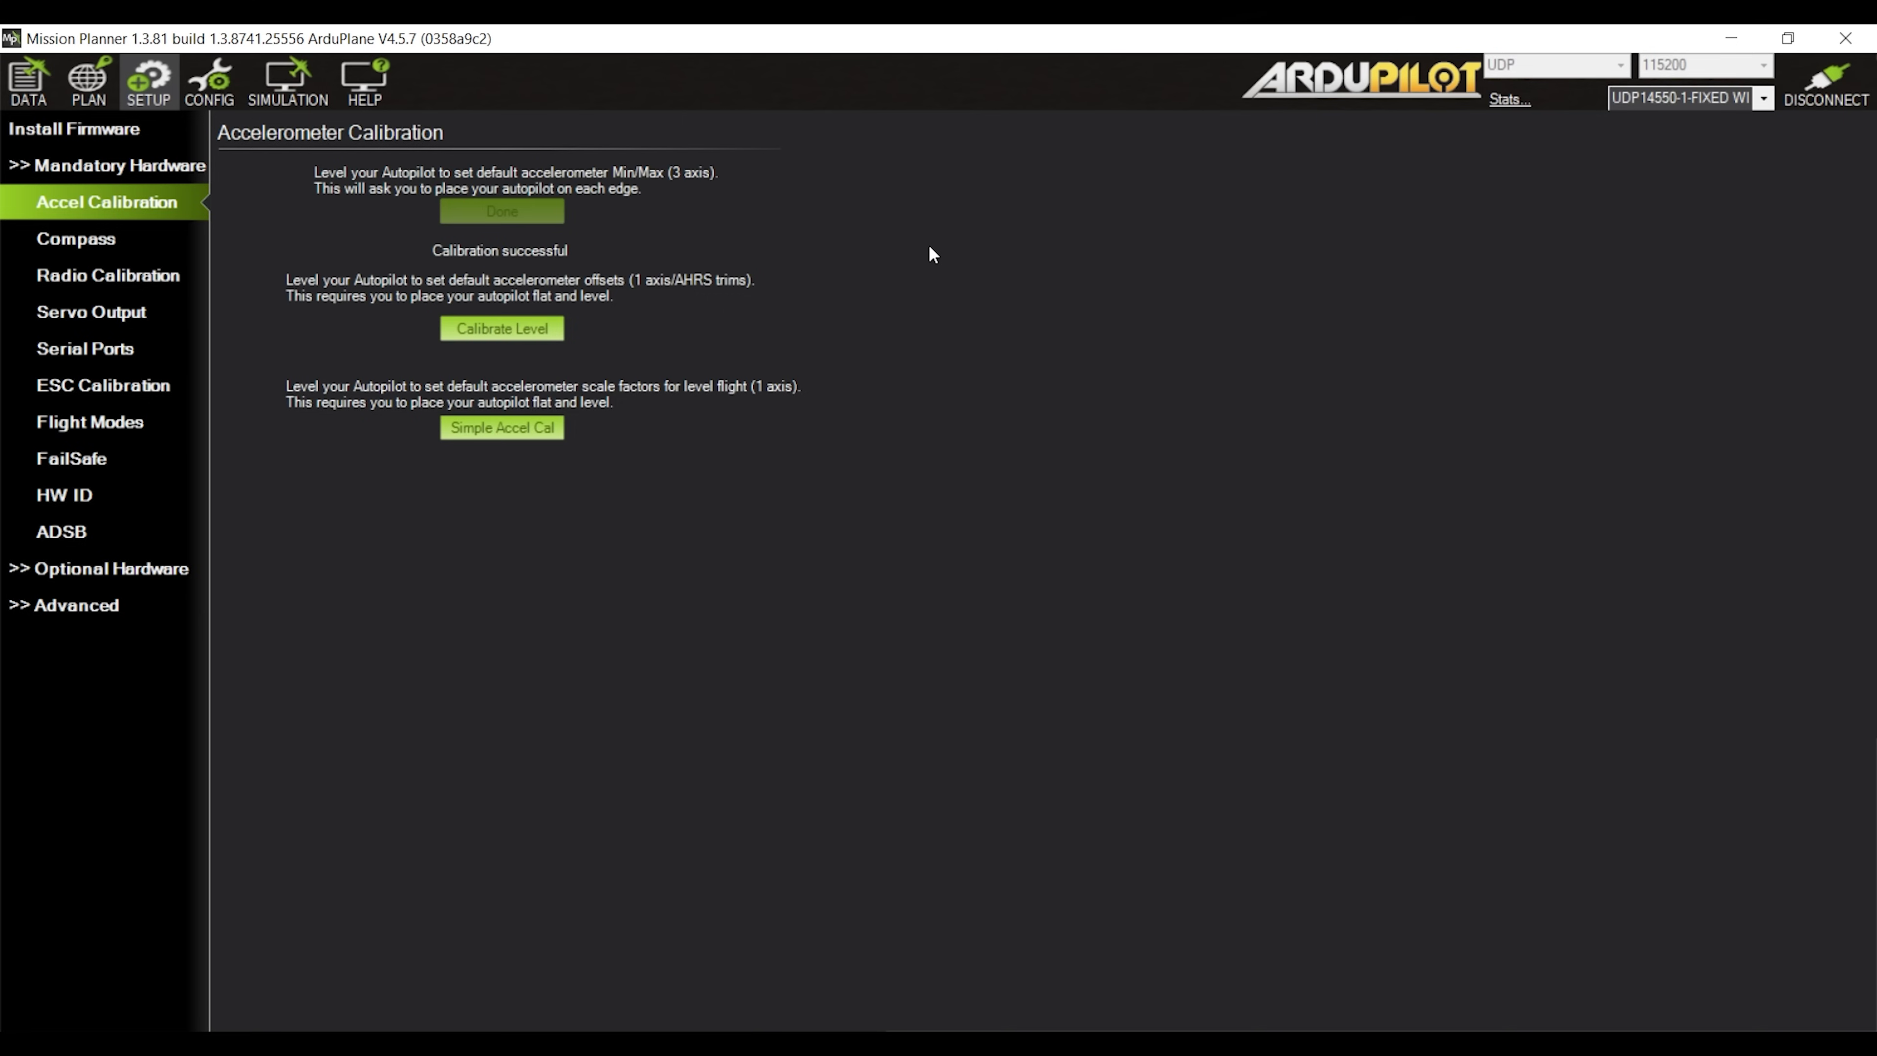
# - Go to the Compass settings and reboot the flight controller
pyautogui.click(69, 236)
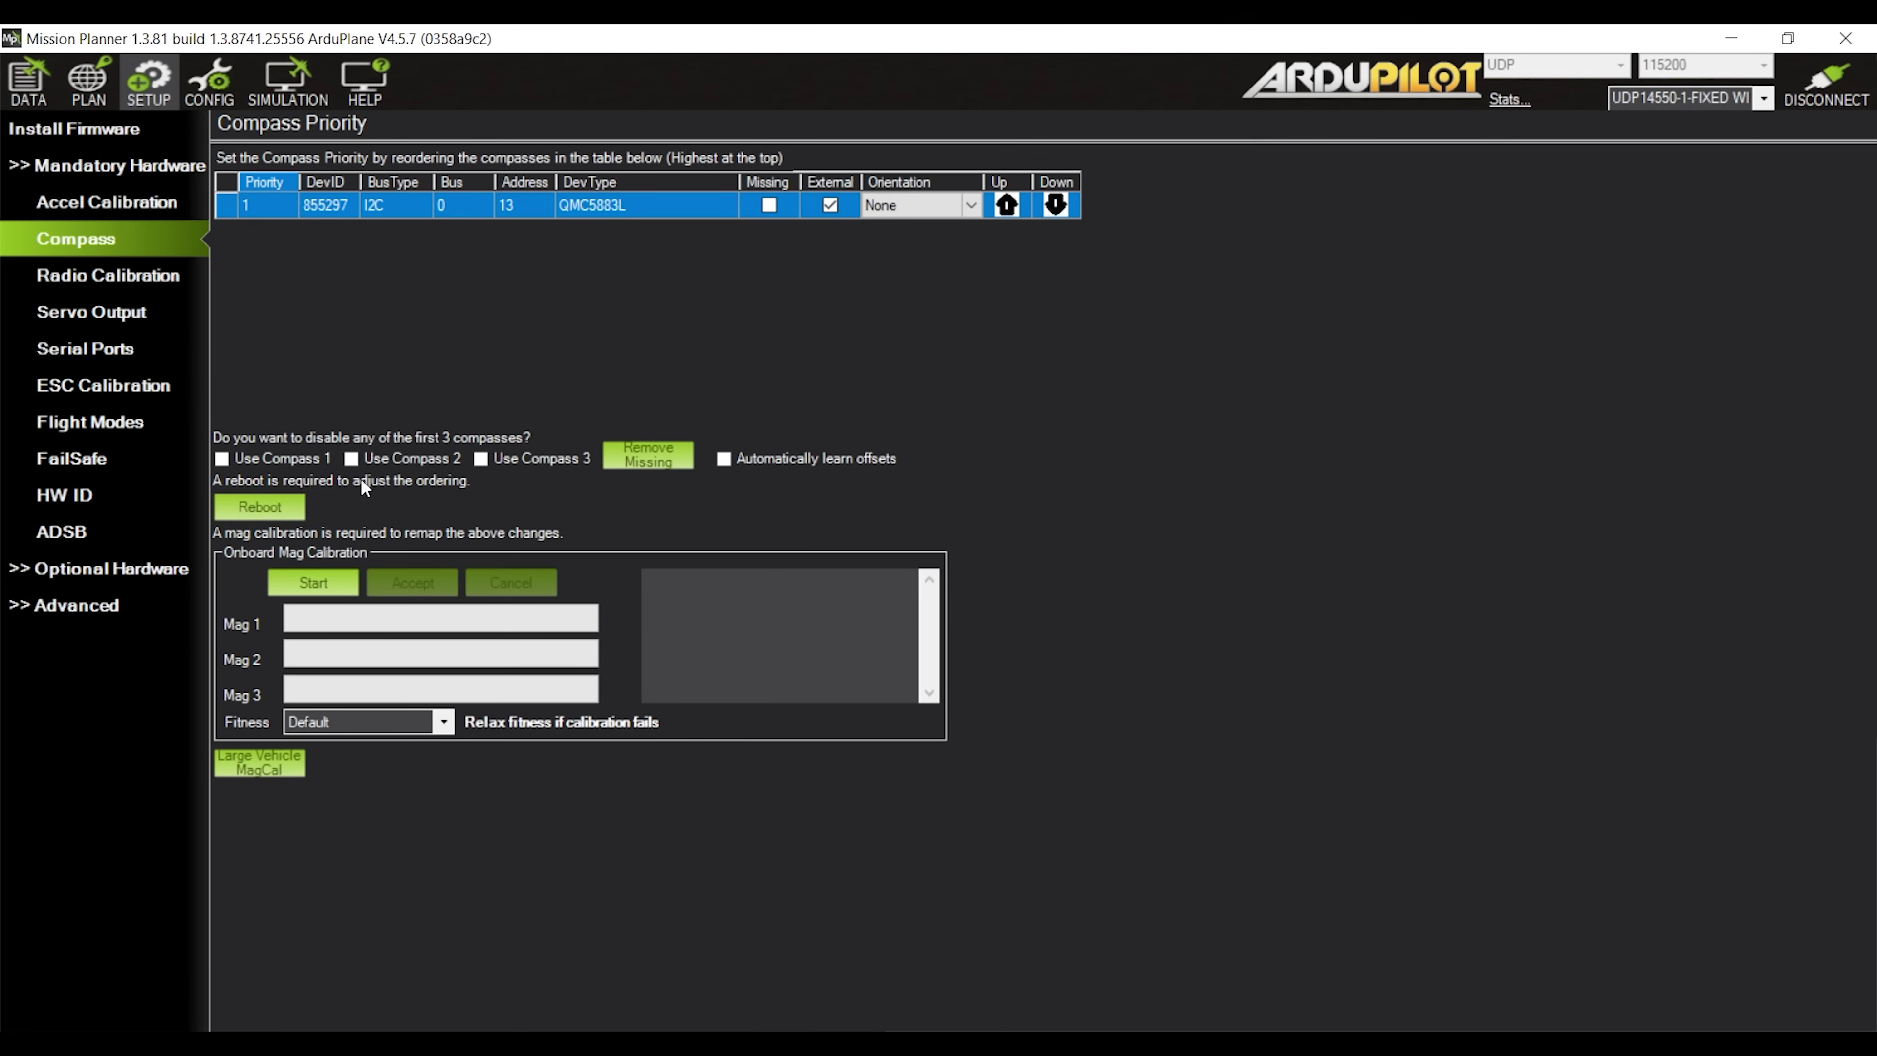
pyautogui.click(258, 507)
pyautogui.click(953, 554)
# - Calibrate the radio by capturing stick extremes, then save the channel limits
pyautogui.click(157, 278)
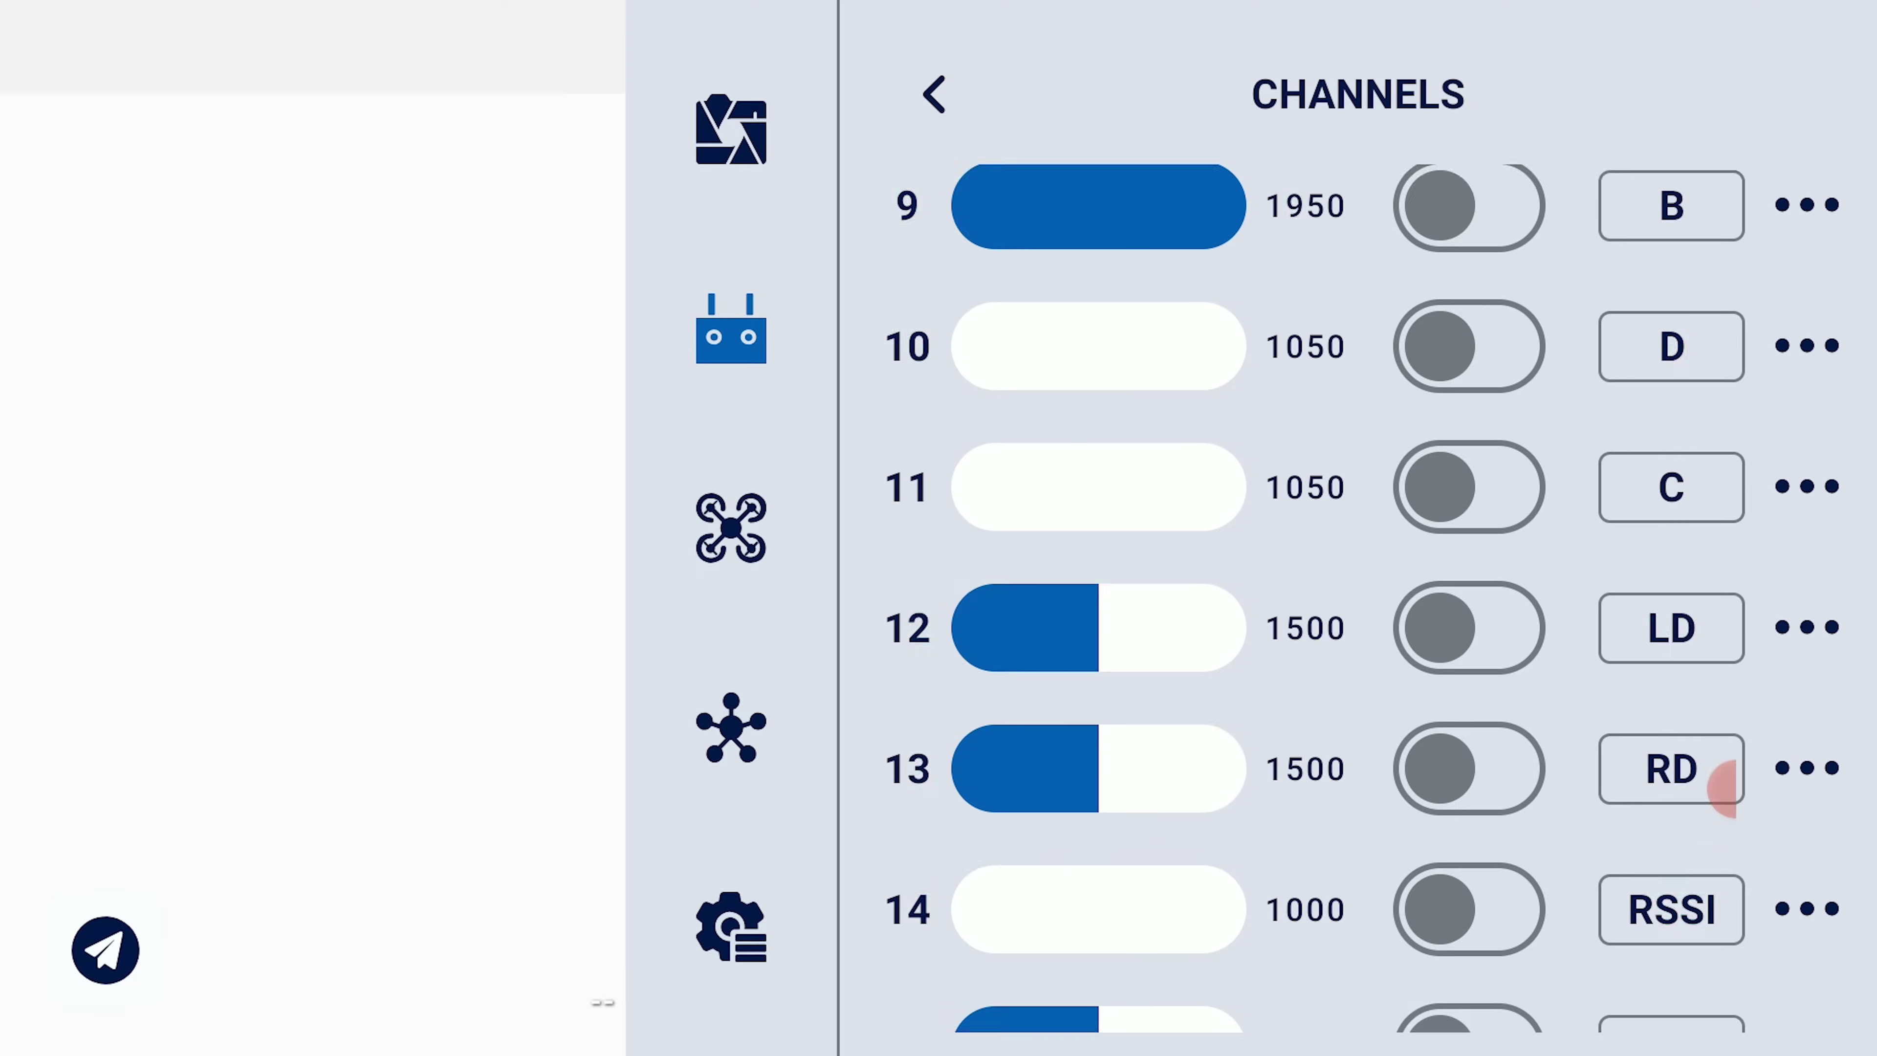
pyautogui.scroll(3, 1722, 776)
pyautogui.scroll(2, 1722, 790)
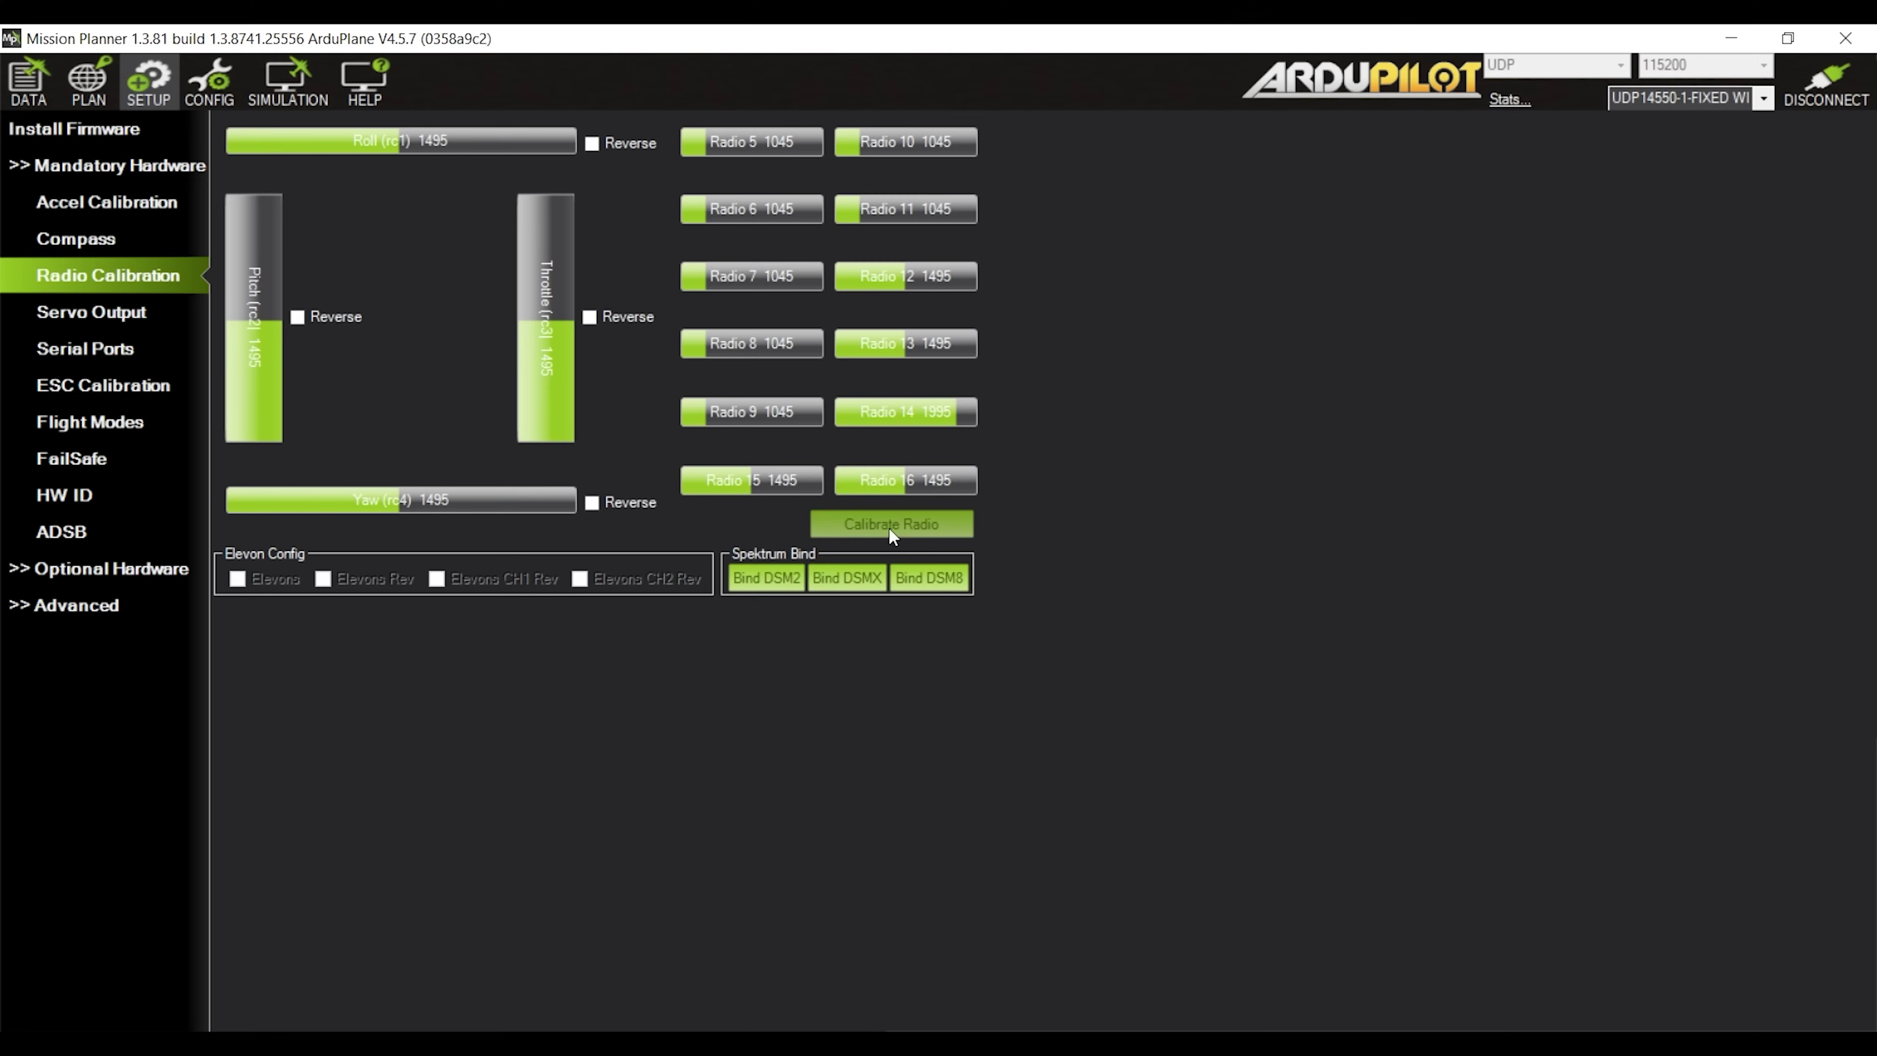
pyautogui.click(889, 527)
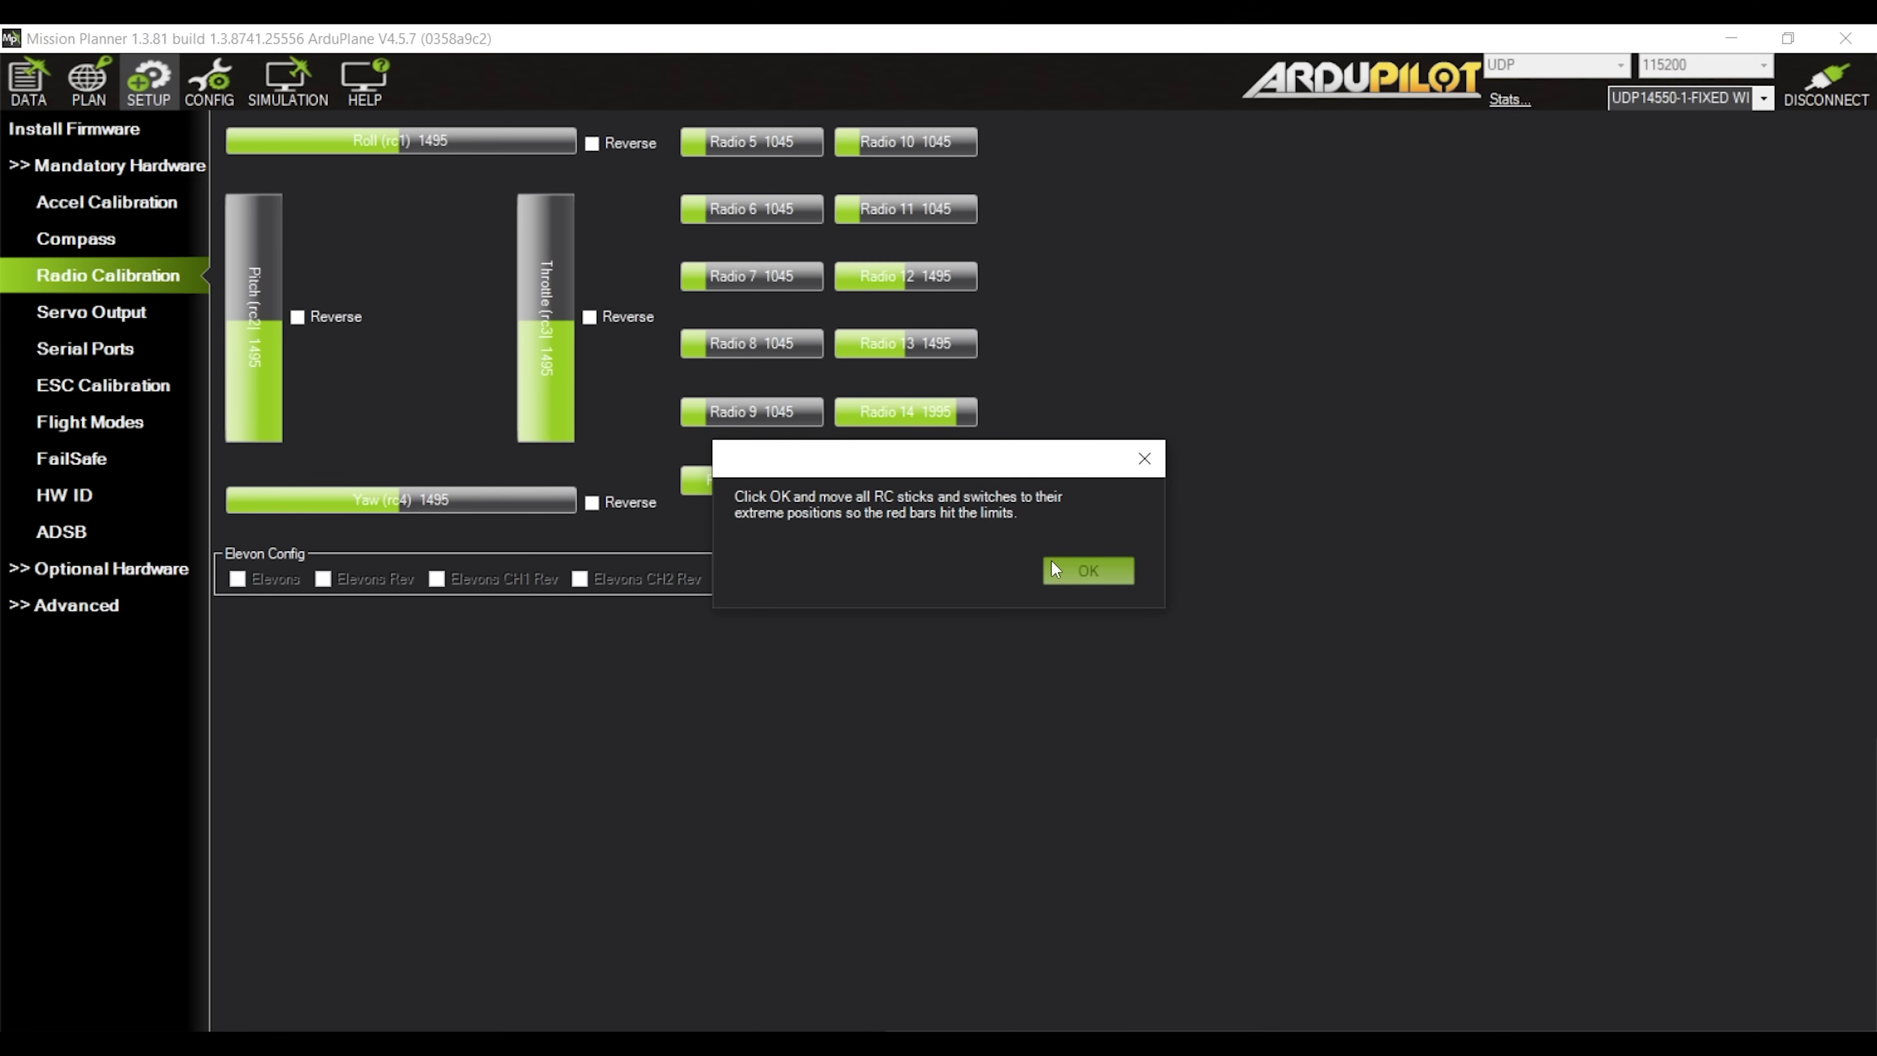
pyautogui.click(1064, 570)
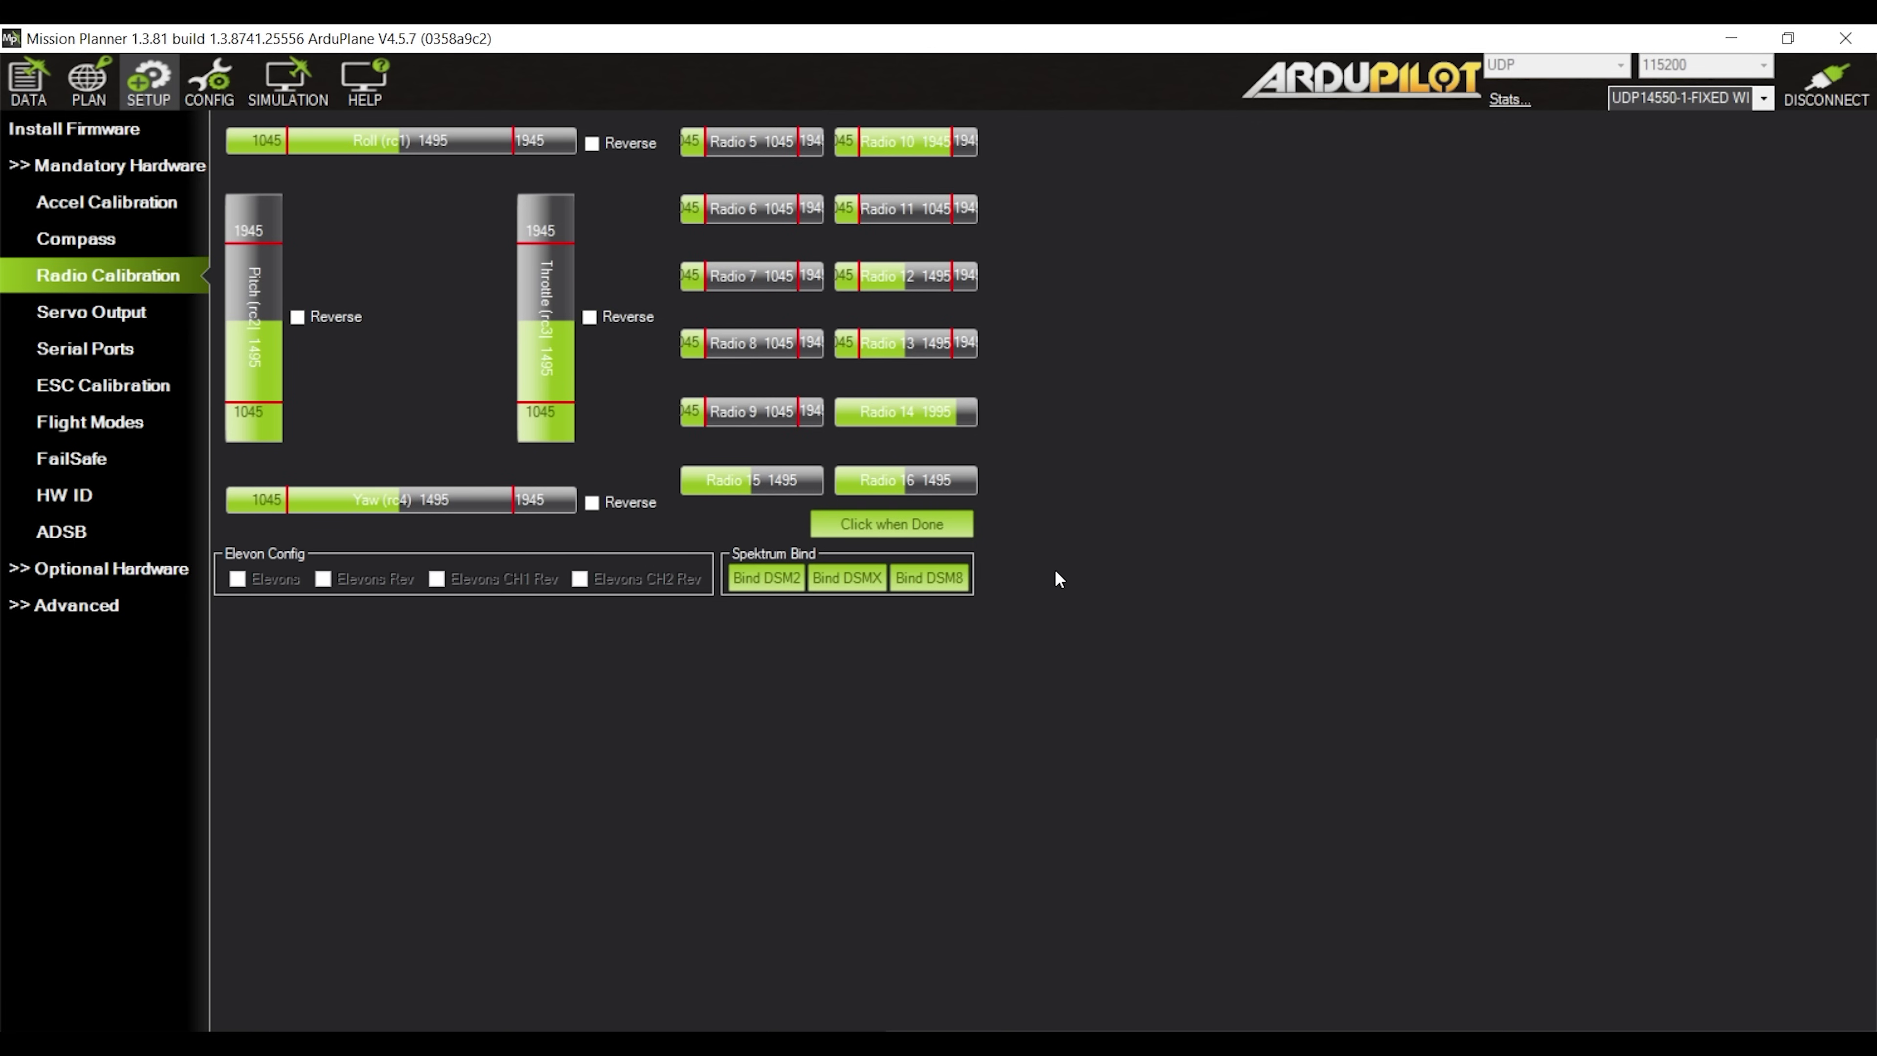
pyautogui.click(868, 525)
pyautogui.click(1160, 559)
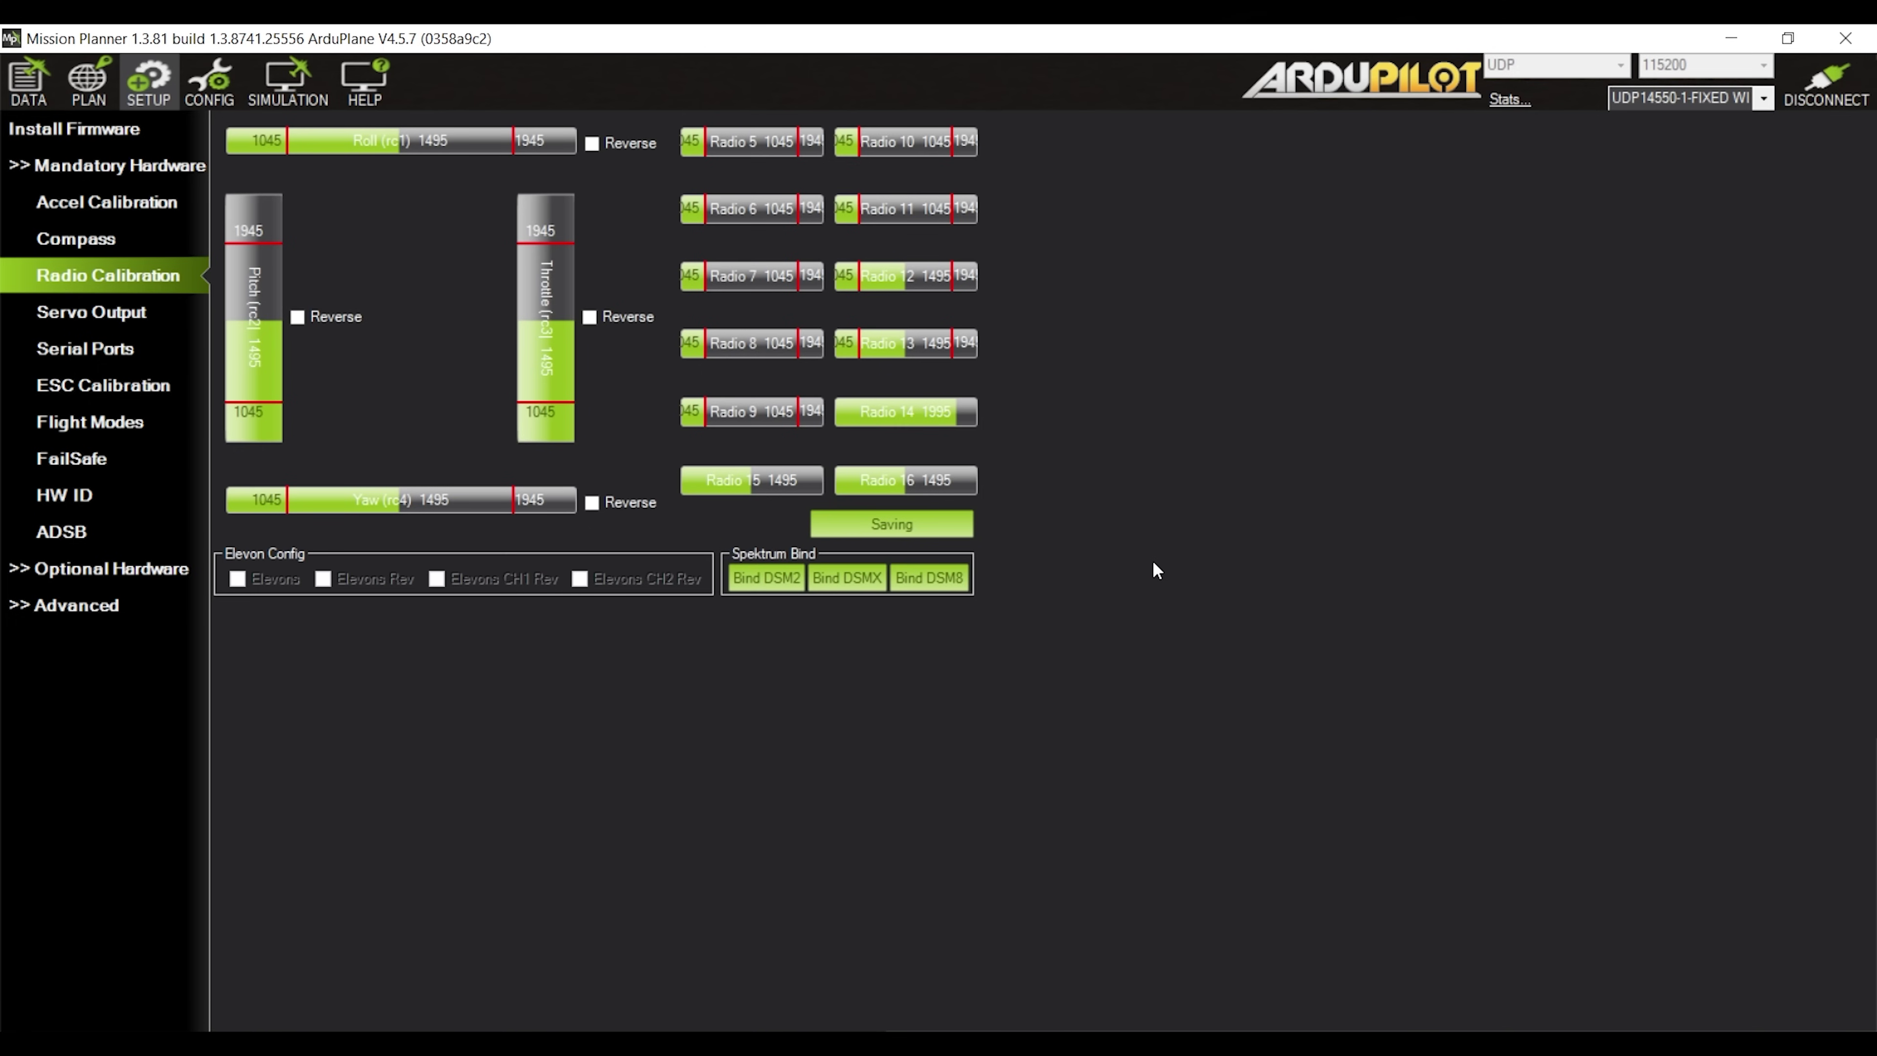
pyautogui.click(1100, 708)
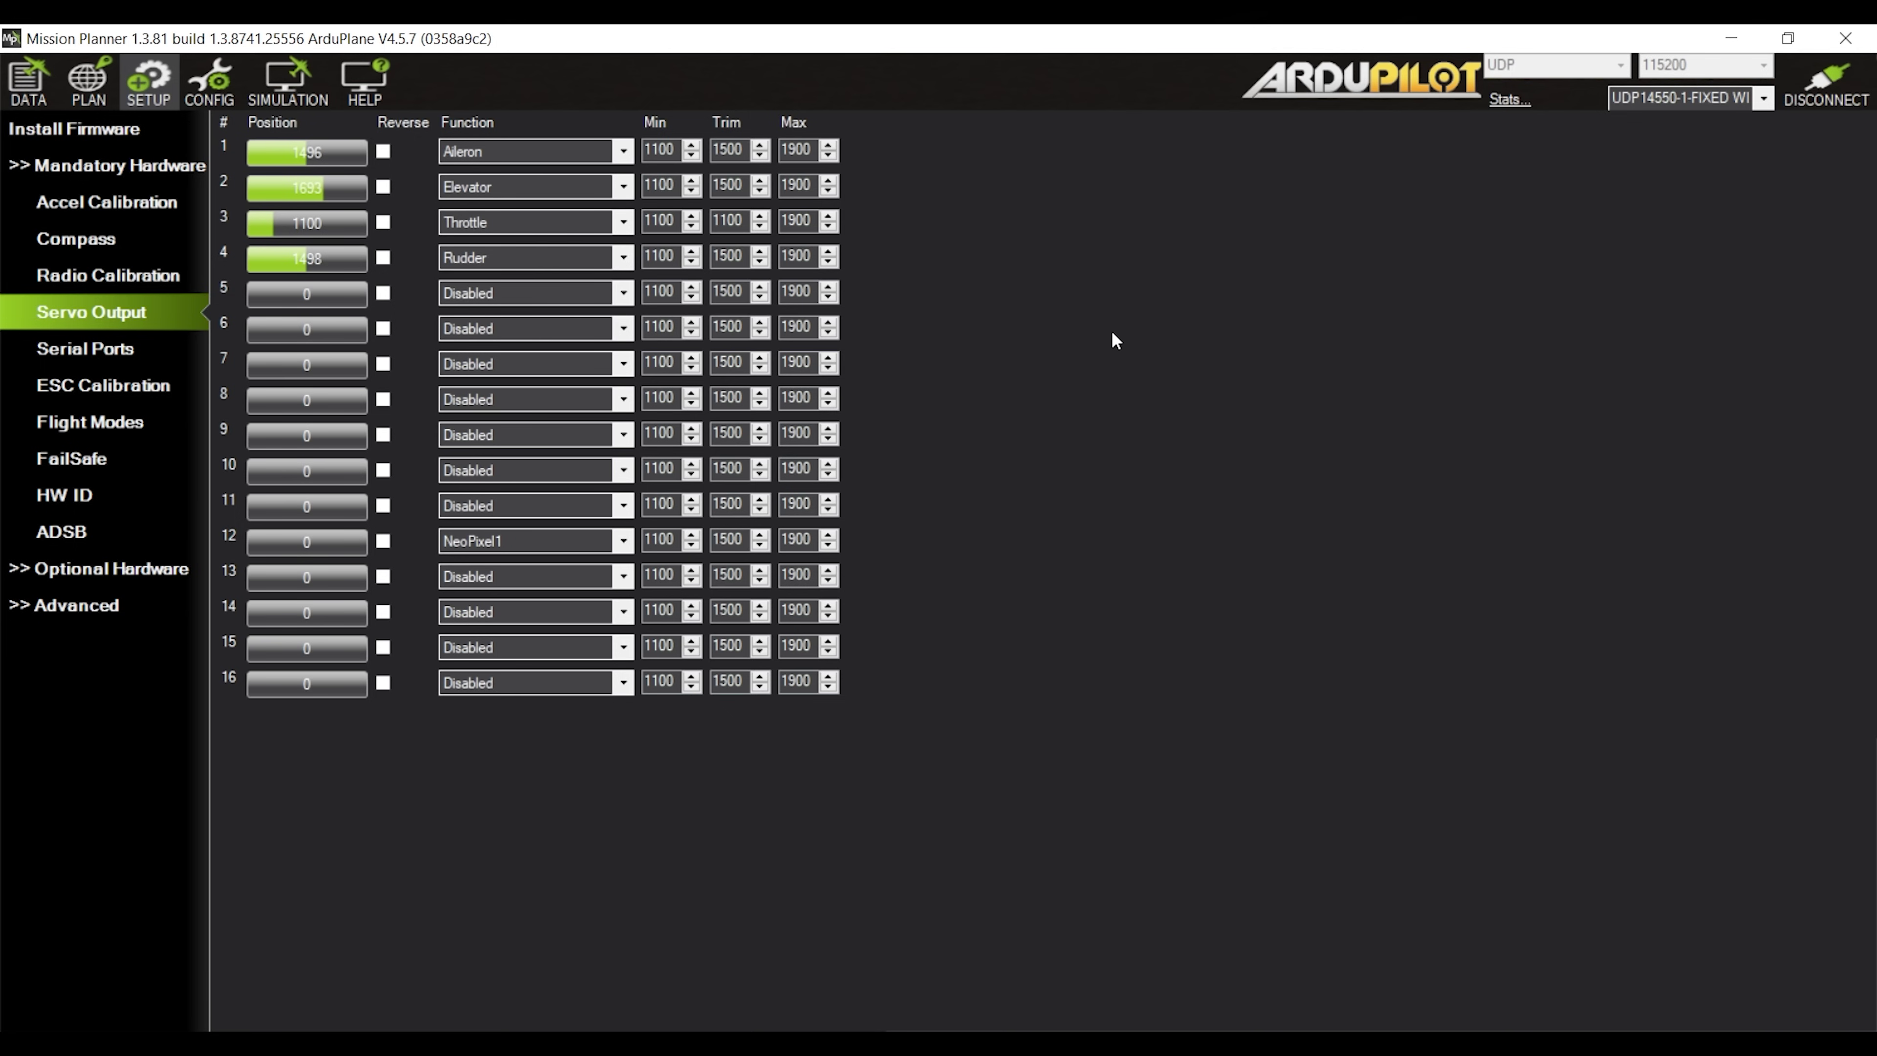
# - Change servo output 1 from Aileron to ThrottleLeft and bring up output 2's function list
pyautogui.click(624, 153)
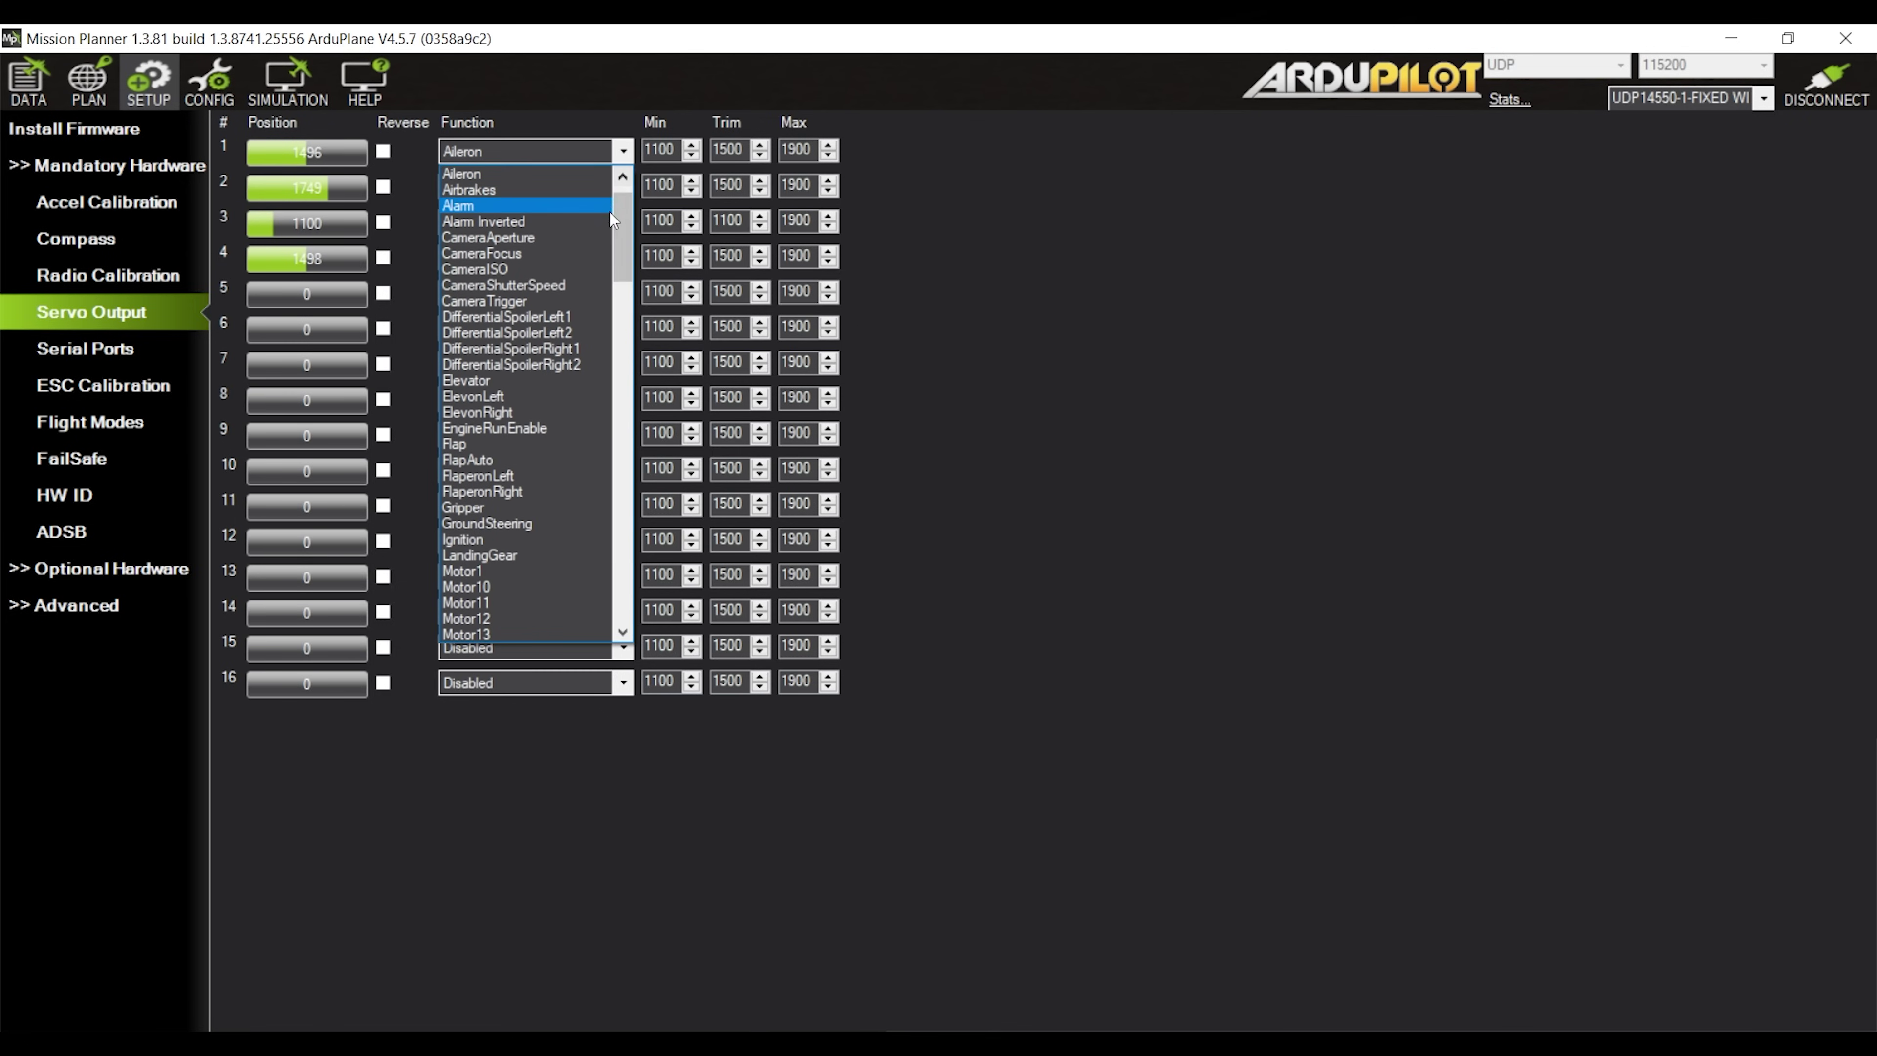
pyautogui.moveTo(623, 209); pyautogui.dragTo(615, 561)
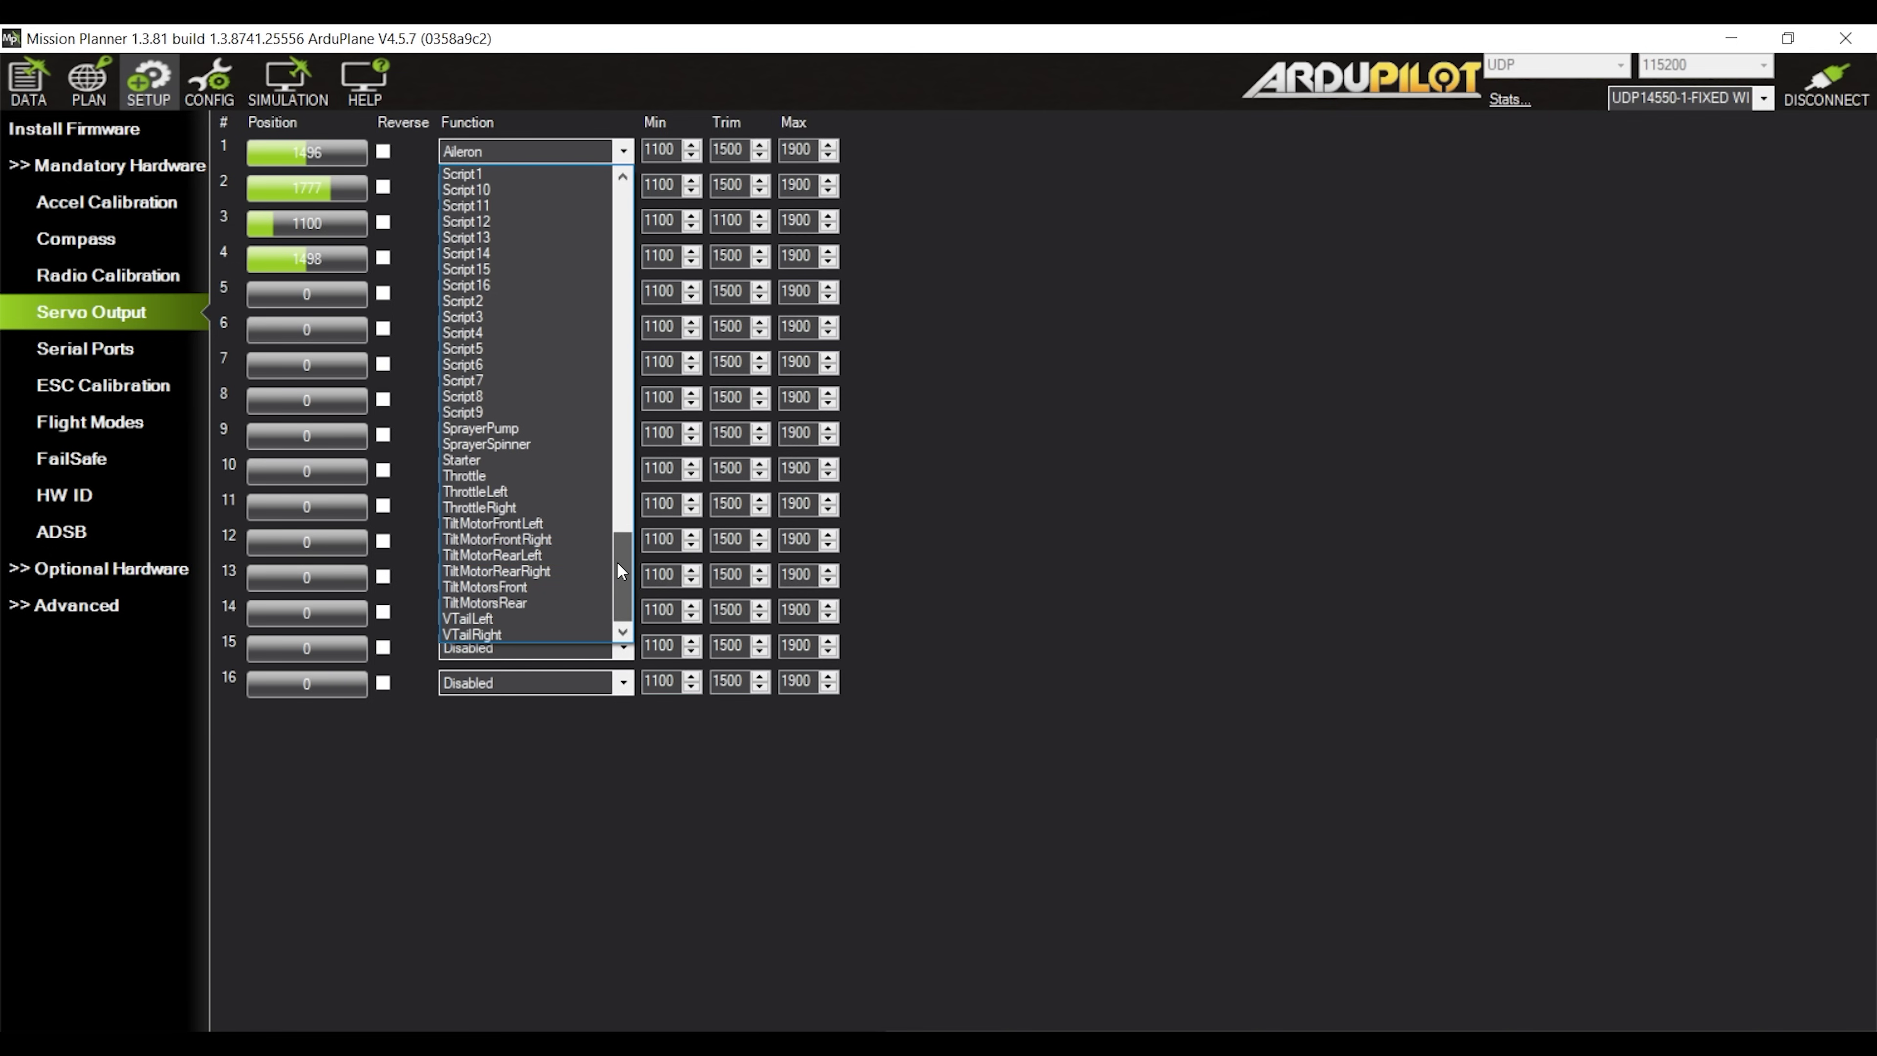
pyautogui.click(514, 492)
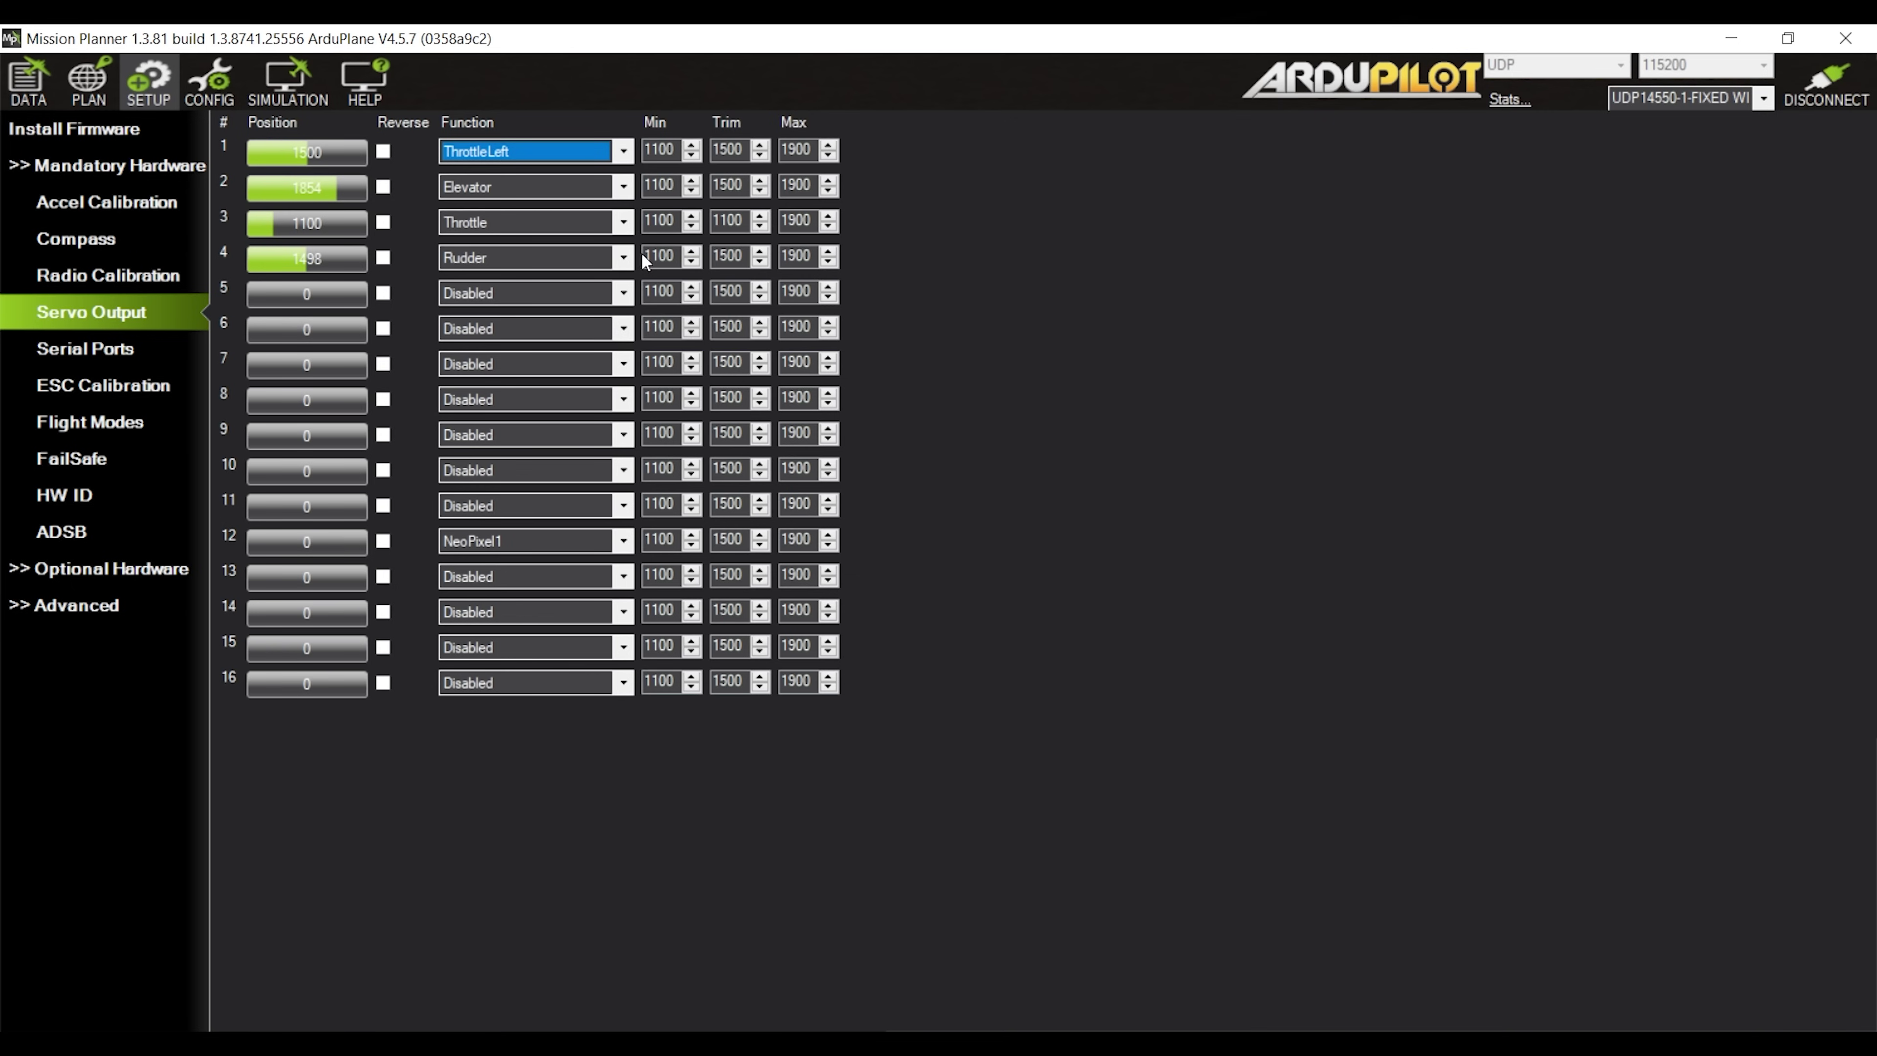
pyautogui.click(622, 186)
pyautogui.moveTo(616, 294); pyautogui.dragTo(630, 596)
# - Set output 2 to ThrottleRight and search 'rudd_' to check RUDD_DT_GAIN is 50
pyautogui.click(538, 546)
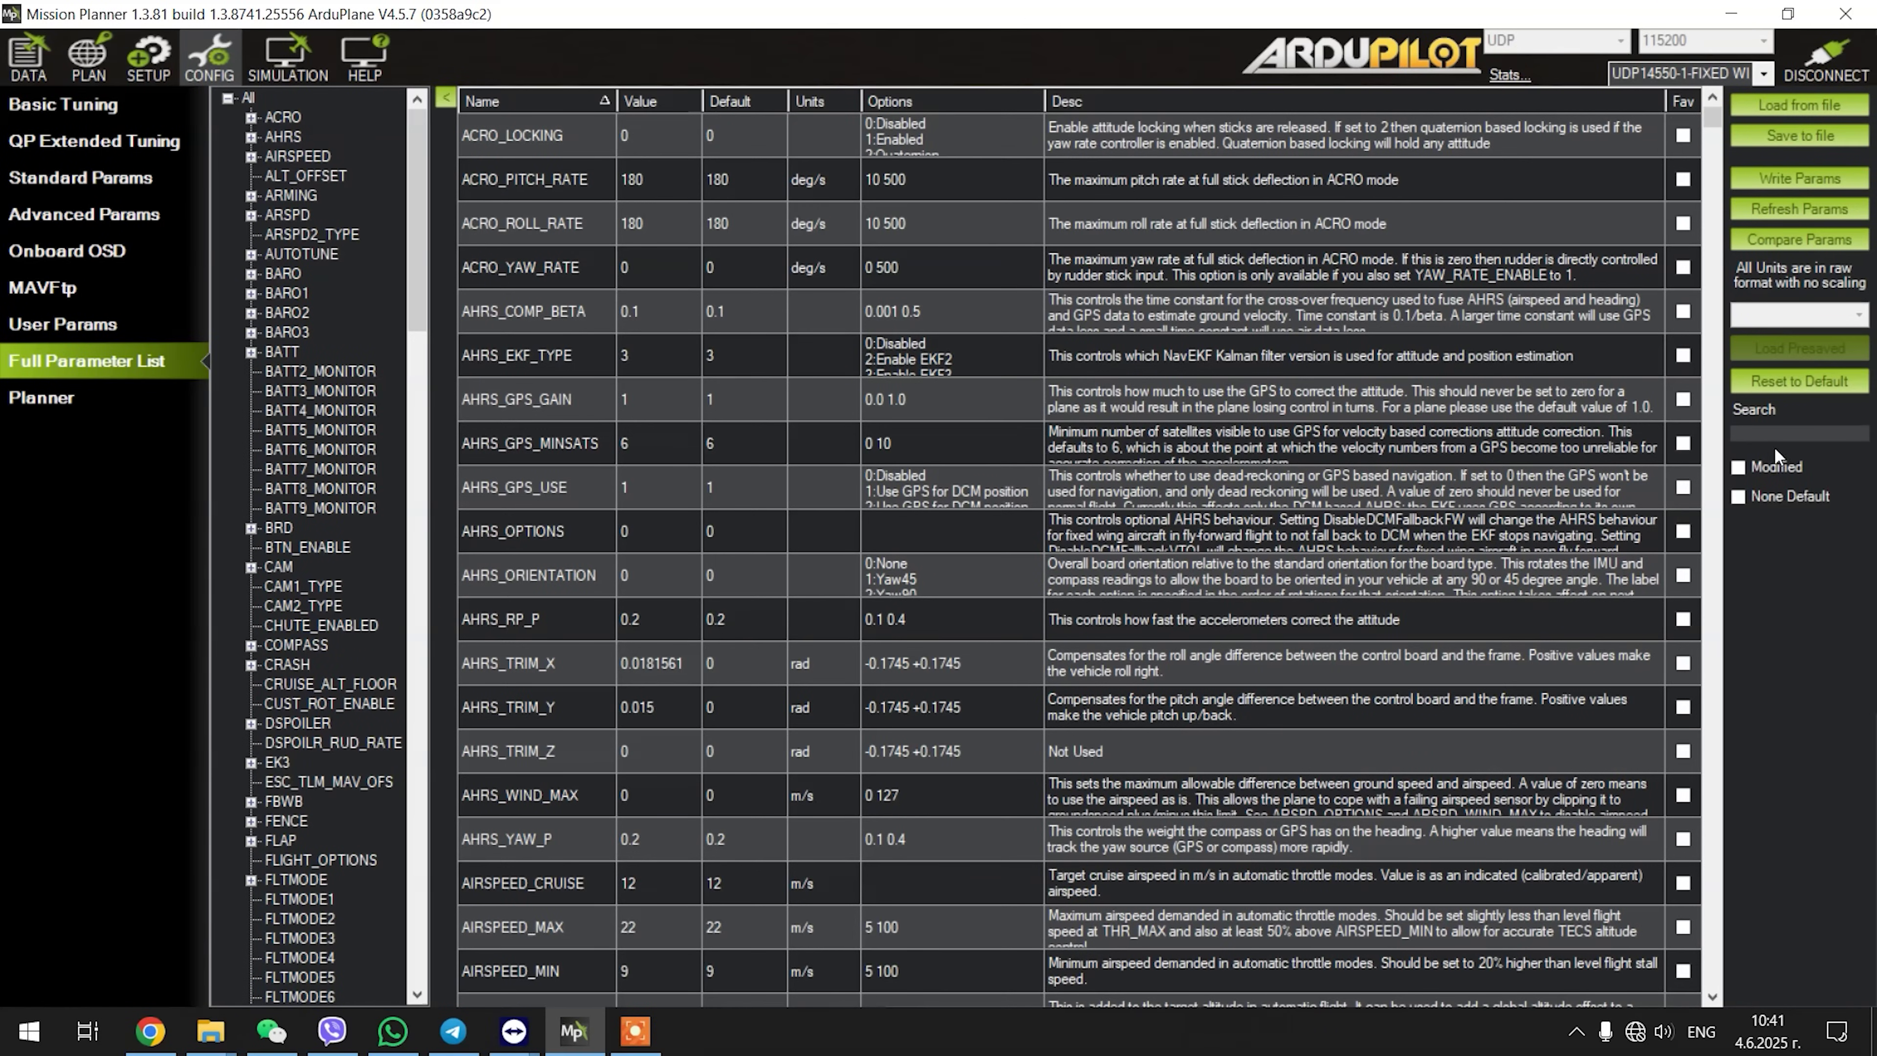
pyautogui.click(1773, 432)
pyautogui.write('rudd_')
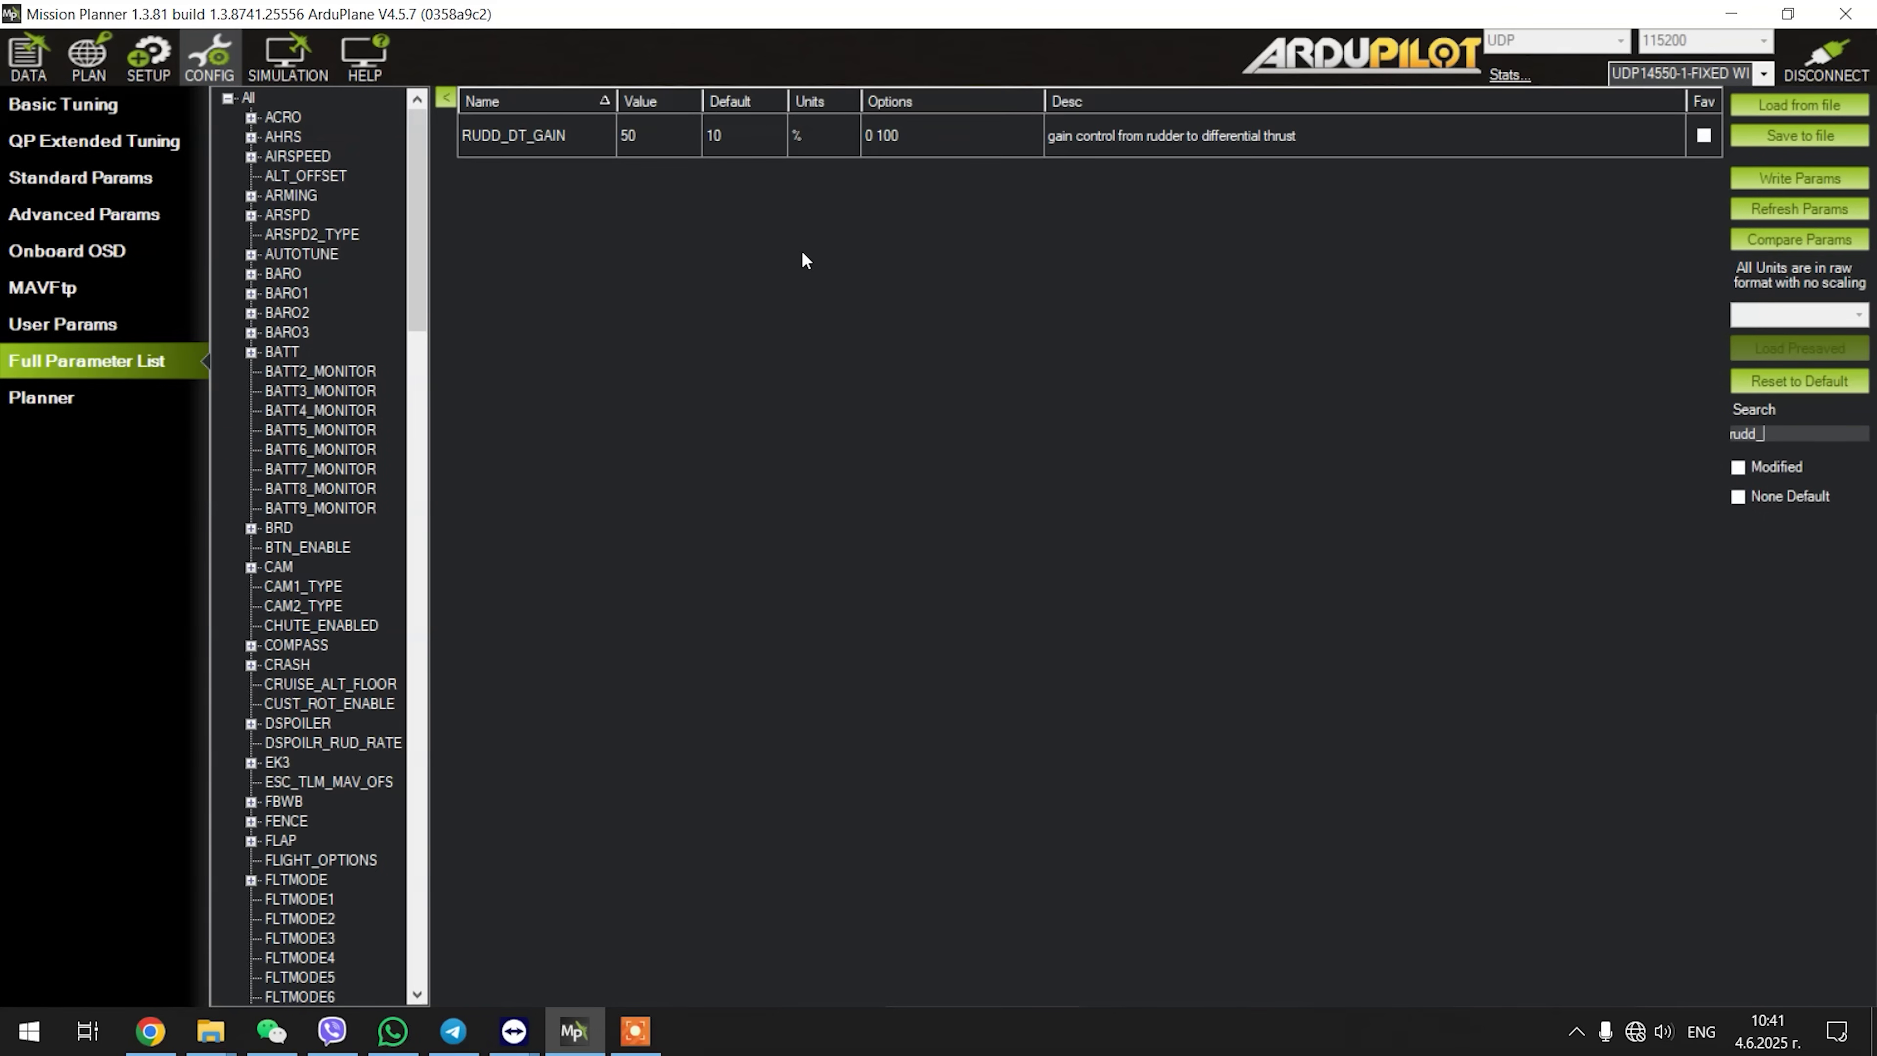
pyautogui.moveTo(519, 144)
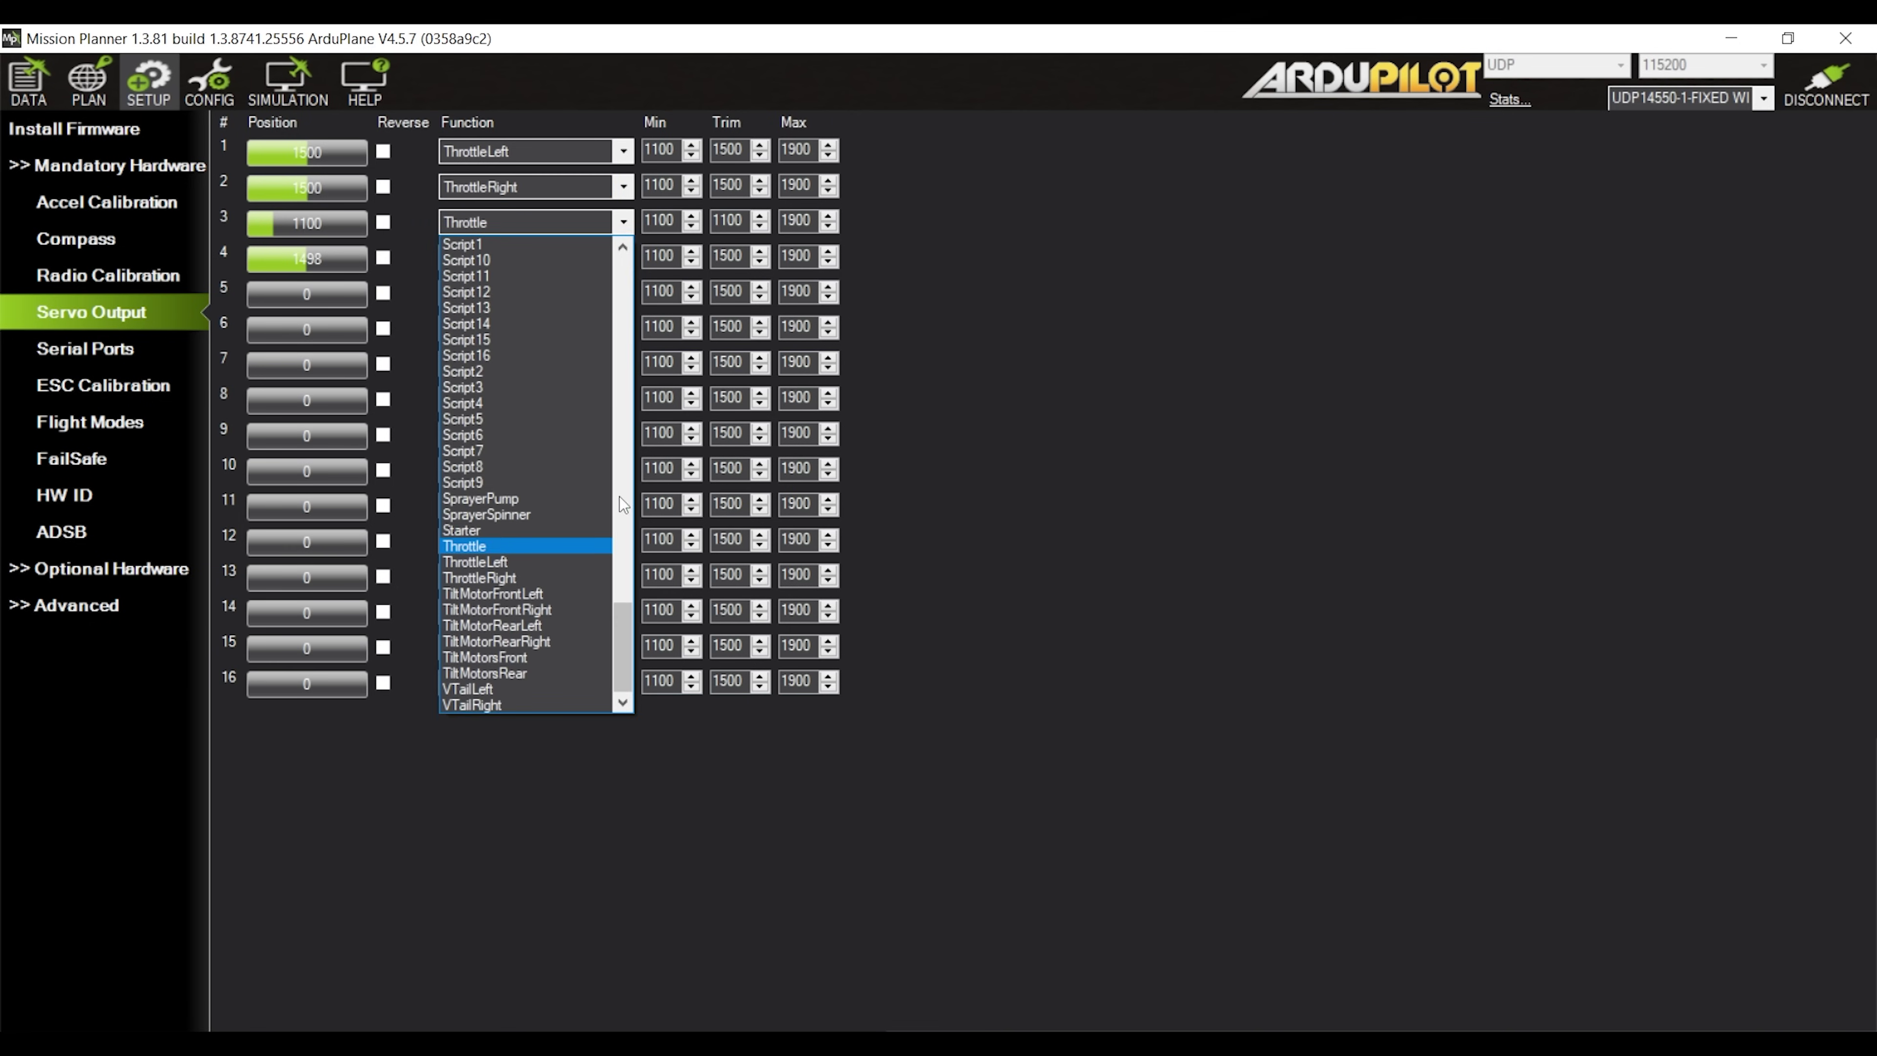
# - Set servo outputs 3 and 4 to Aileron and output 5 to Elevator, then start on output 6
pyautogui.moveTo(623, 609); pyautogui.dragTo(622, 260)
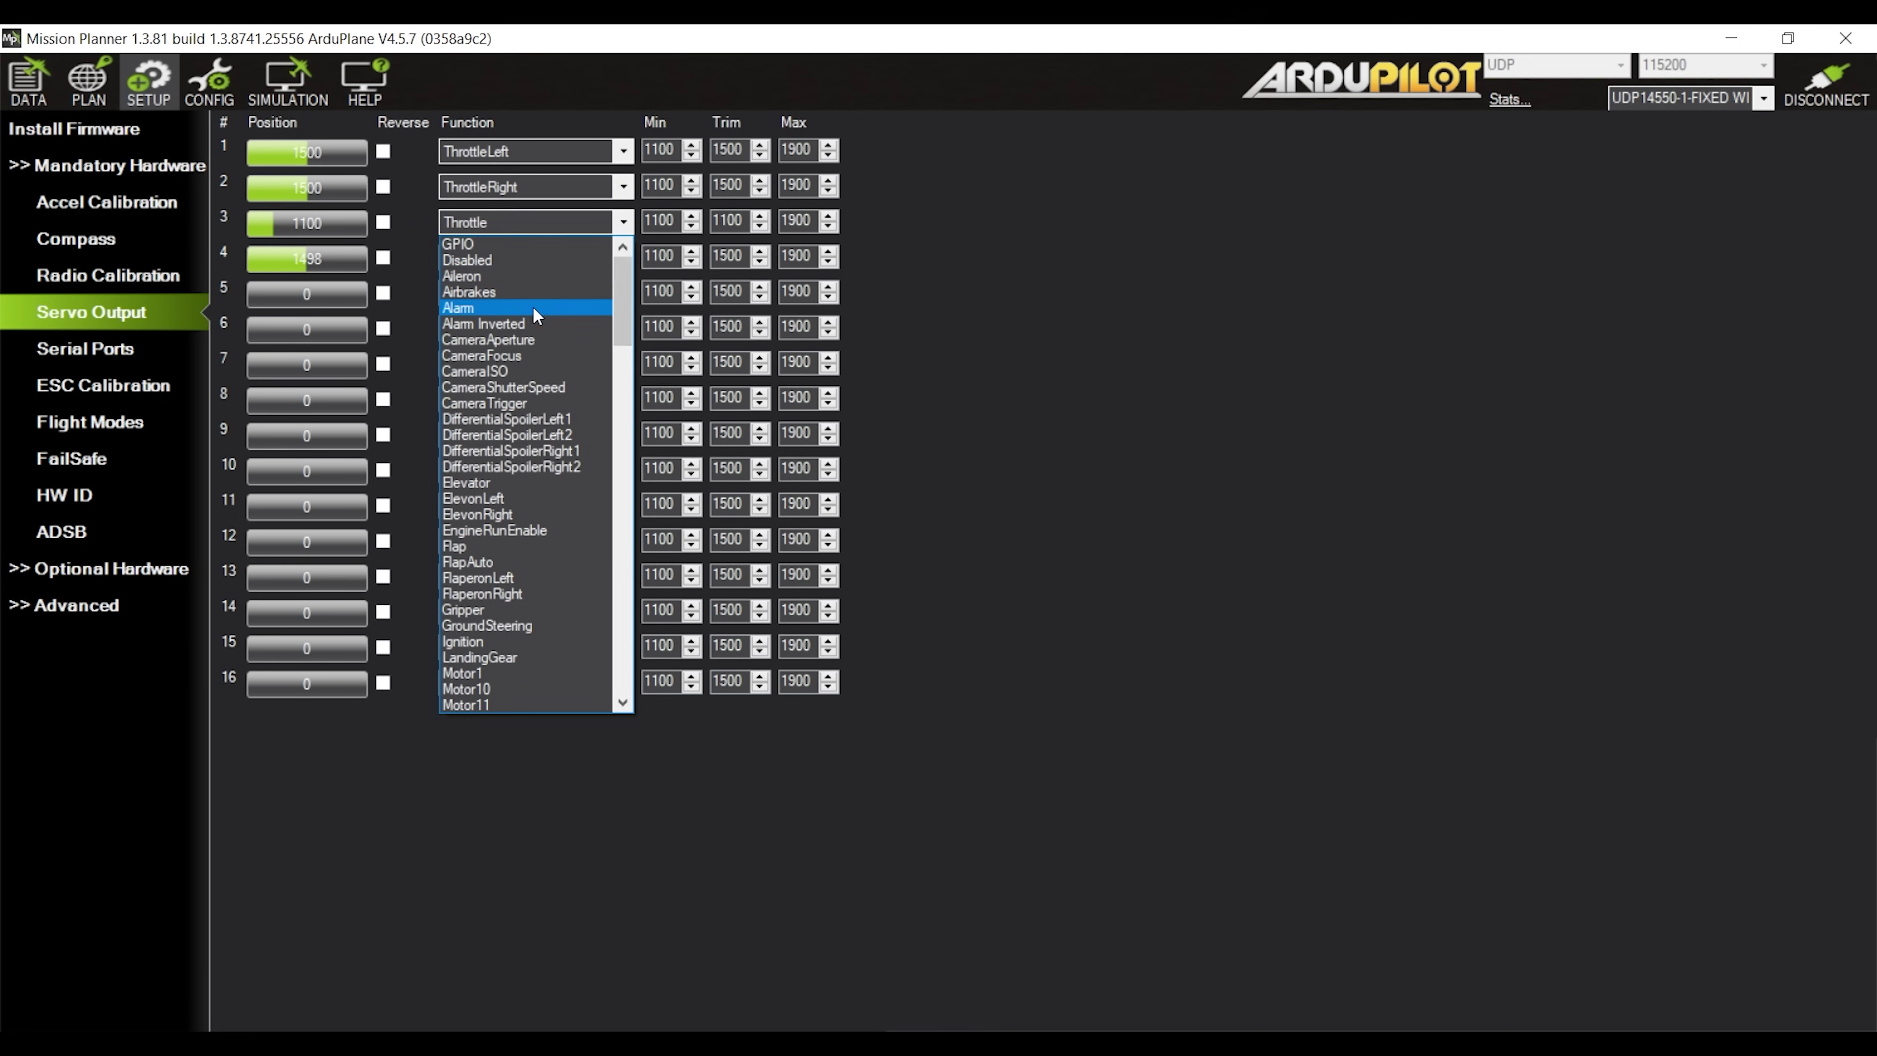
pyautogui.click(493, 276)
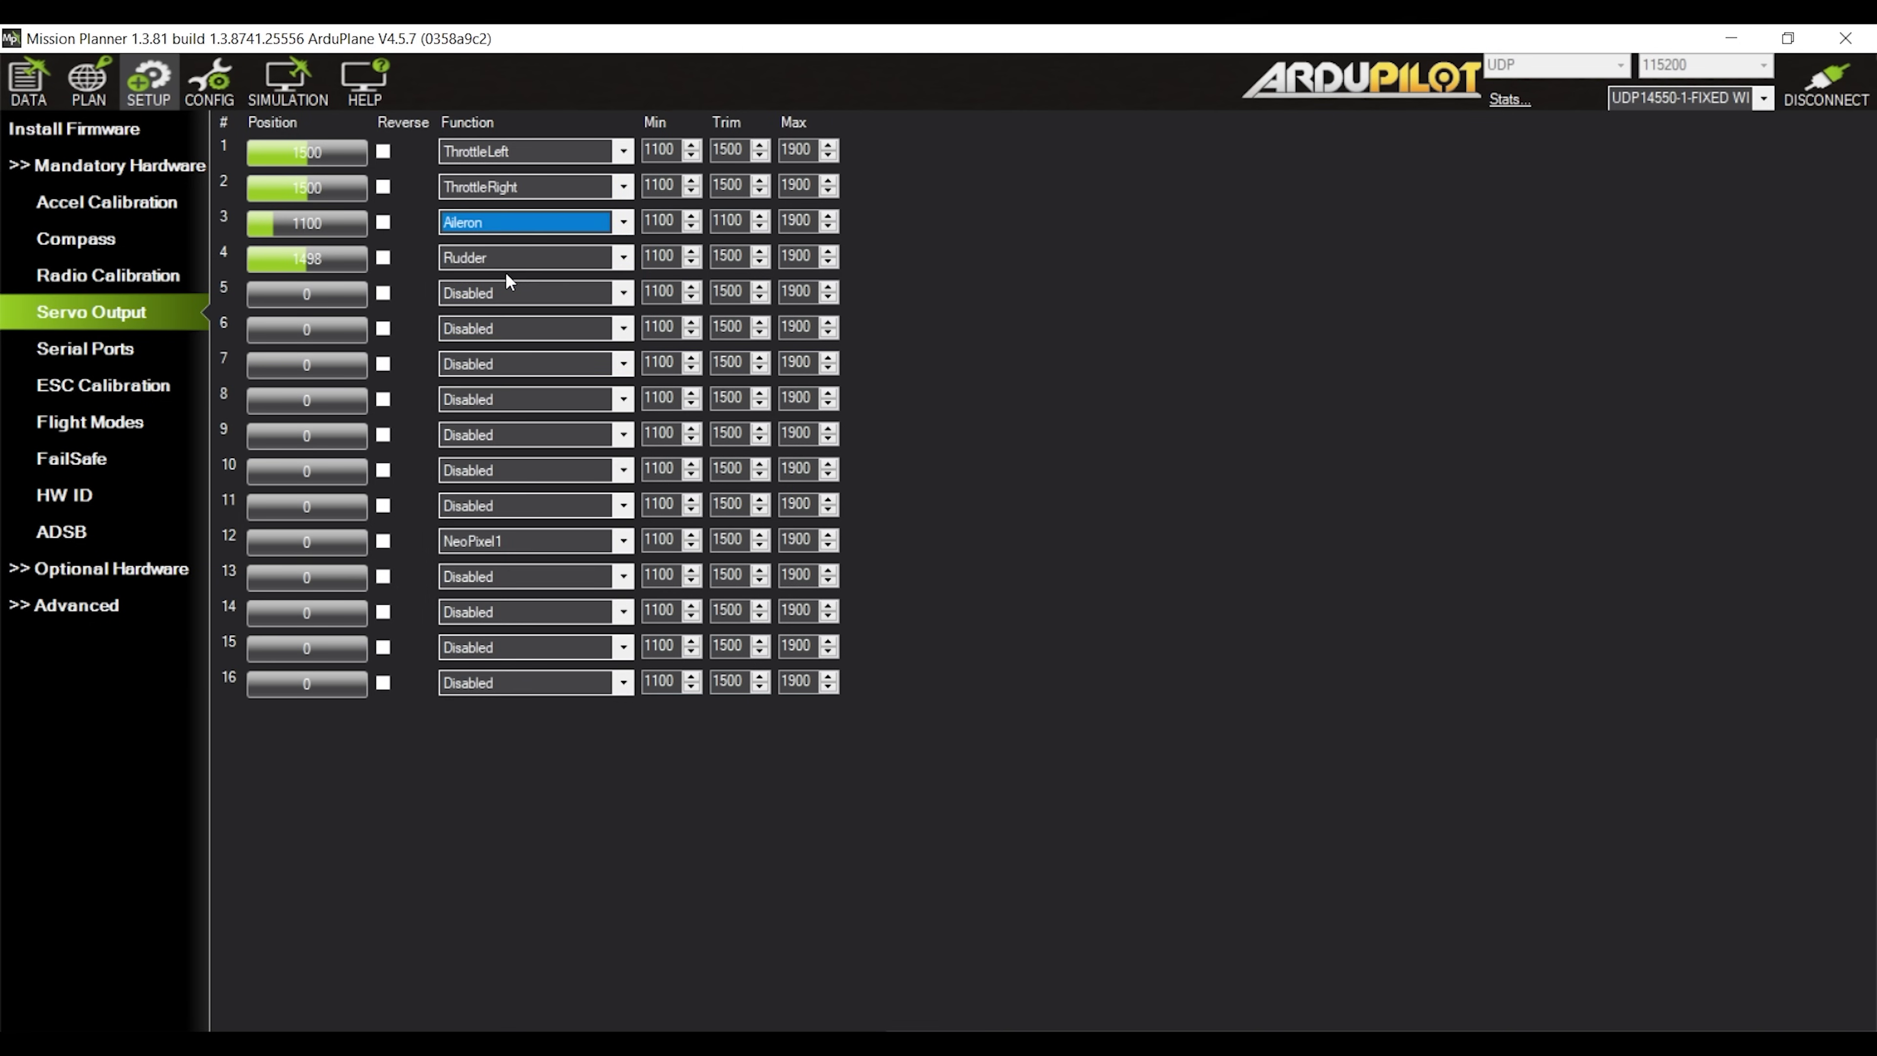
pyautogui.click(622, 257)
pyautogui.scroll(20, 626, 557)
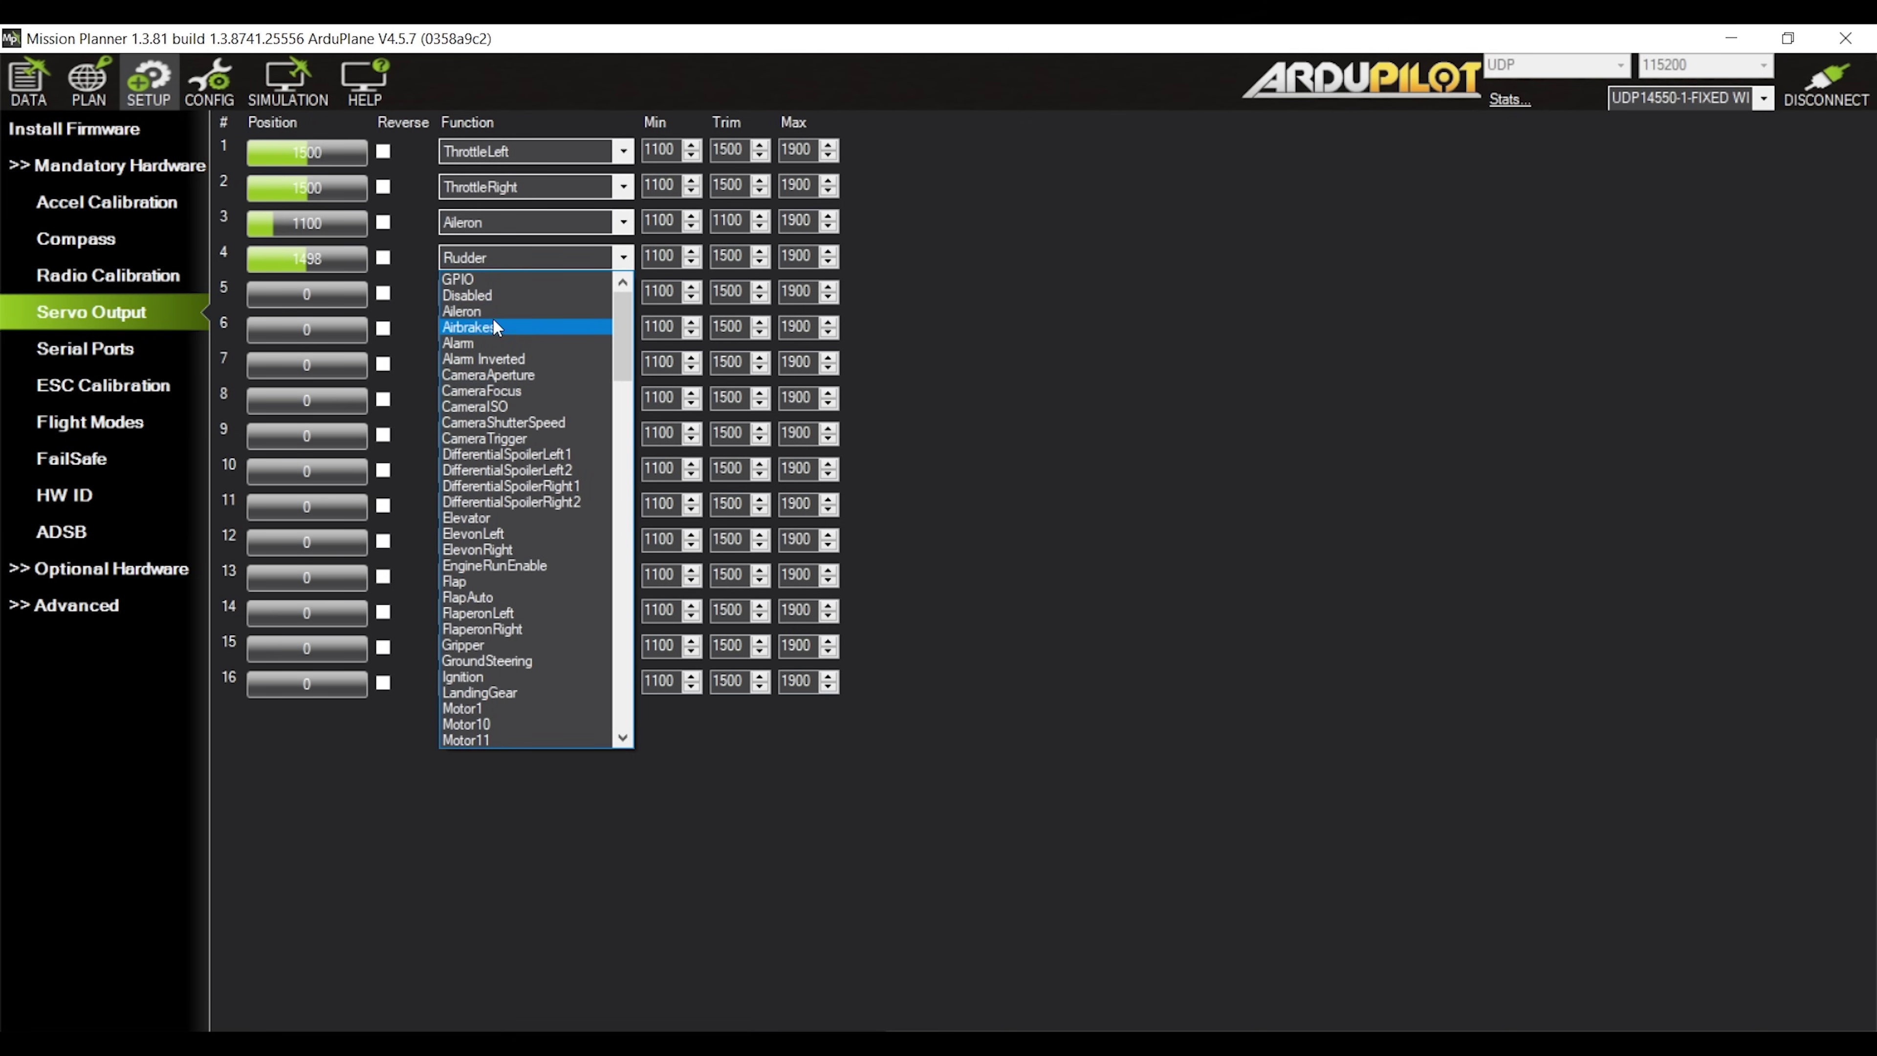
pyautogui.click(493, 313)
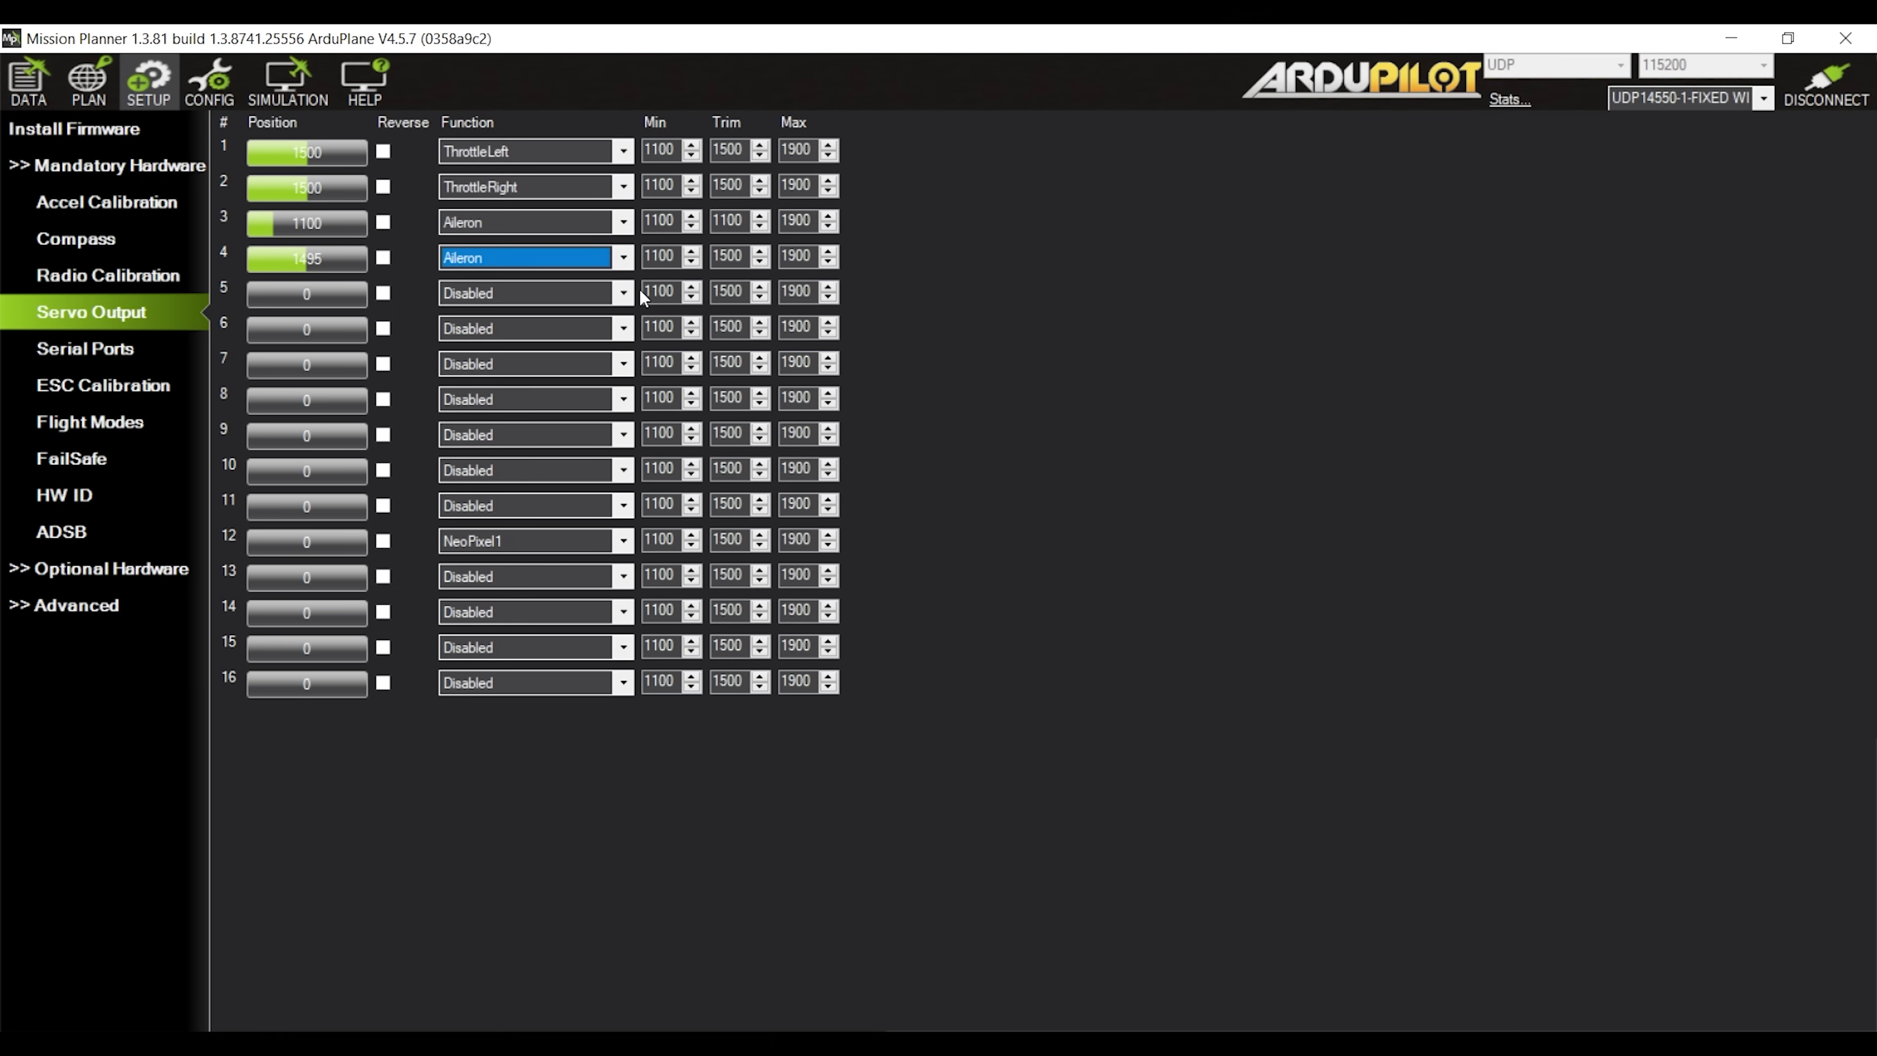
pyautogui.click(624, 292)
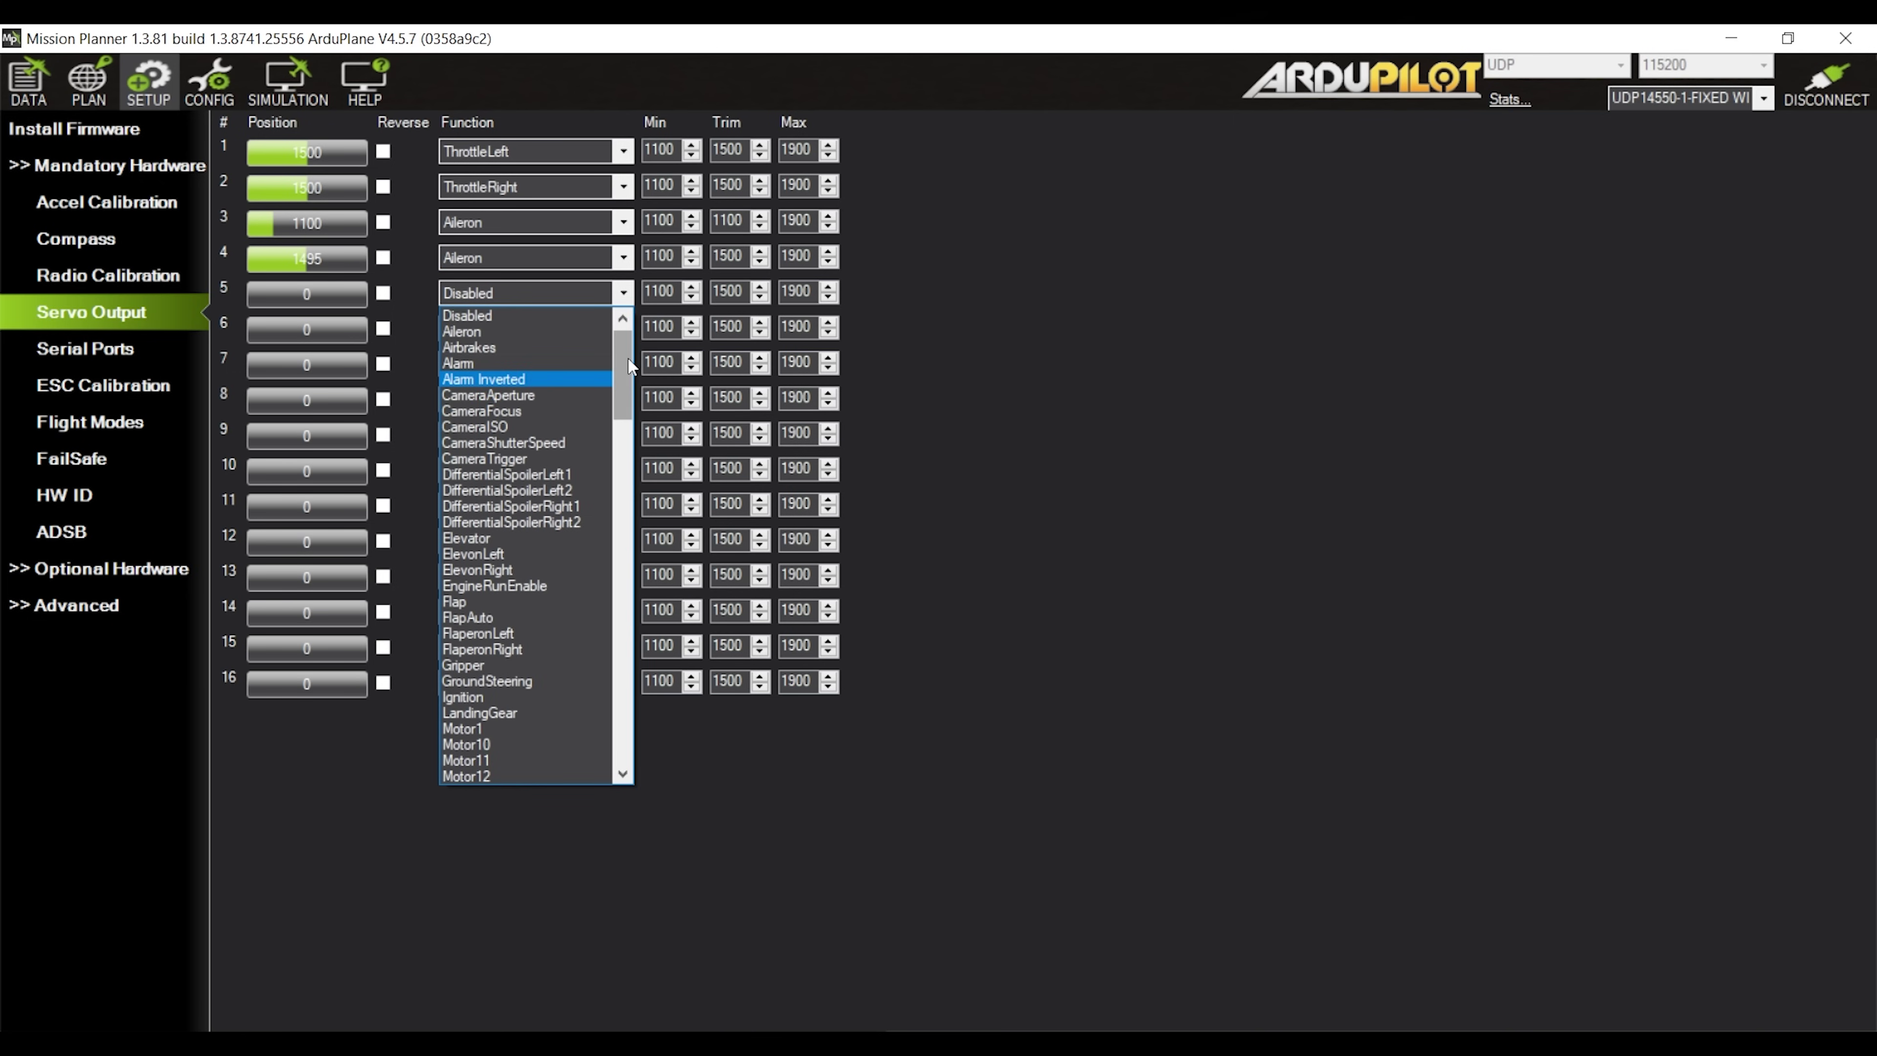
pyautogui.click(523, 538)
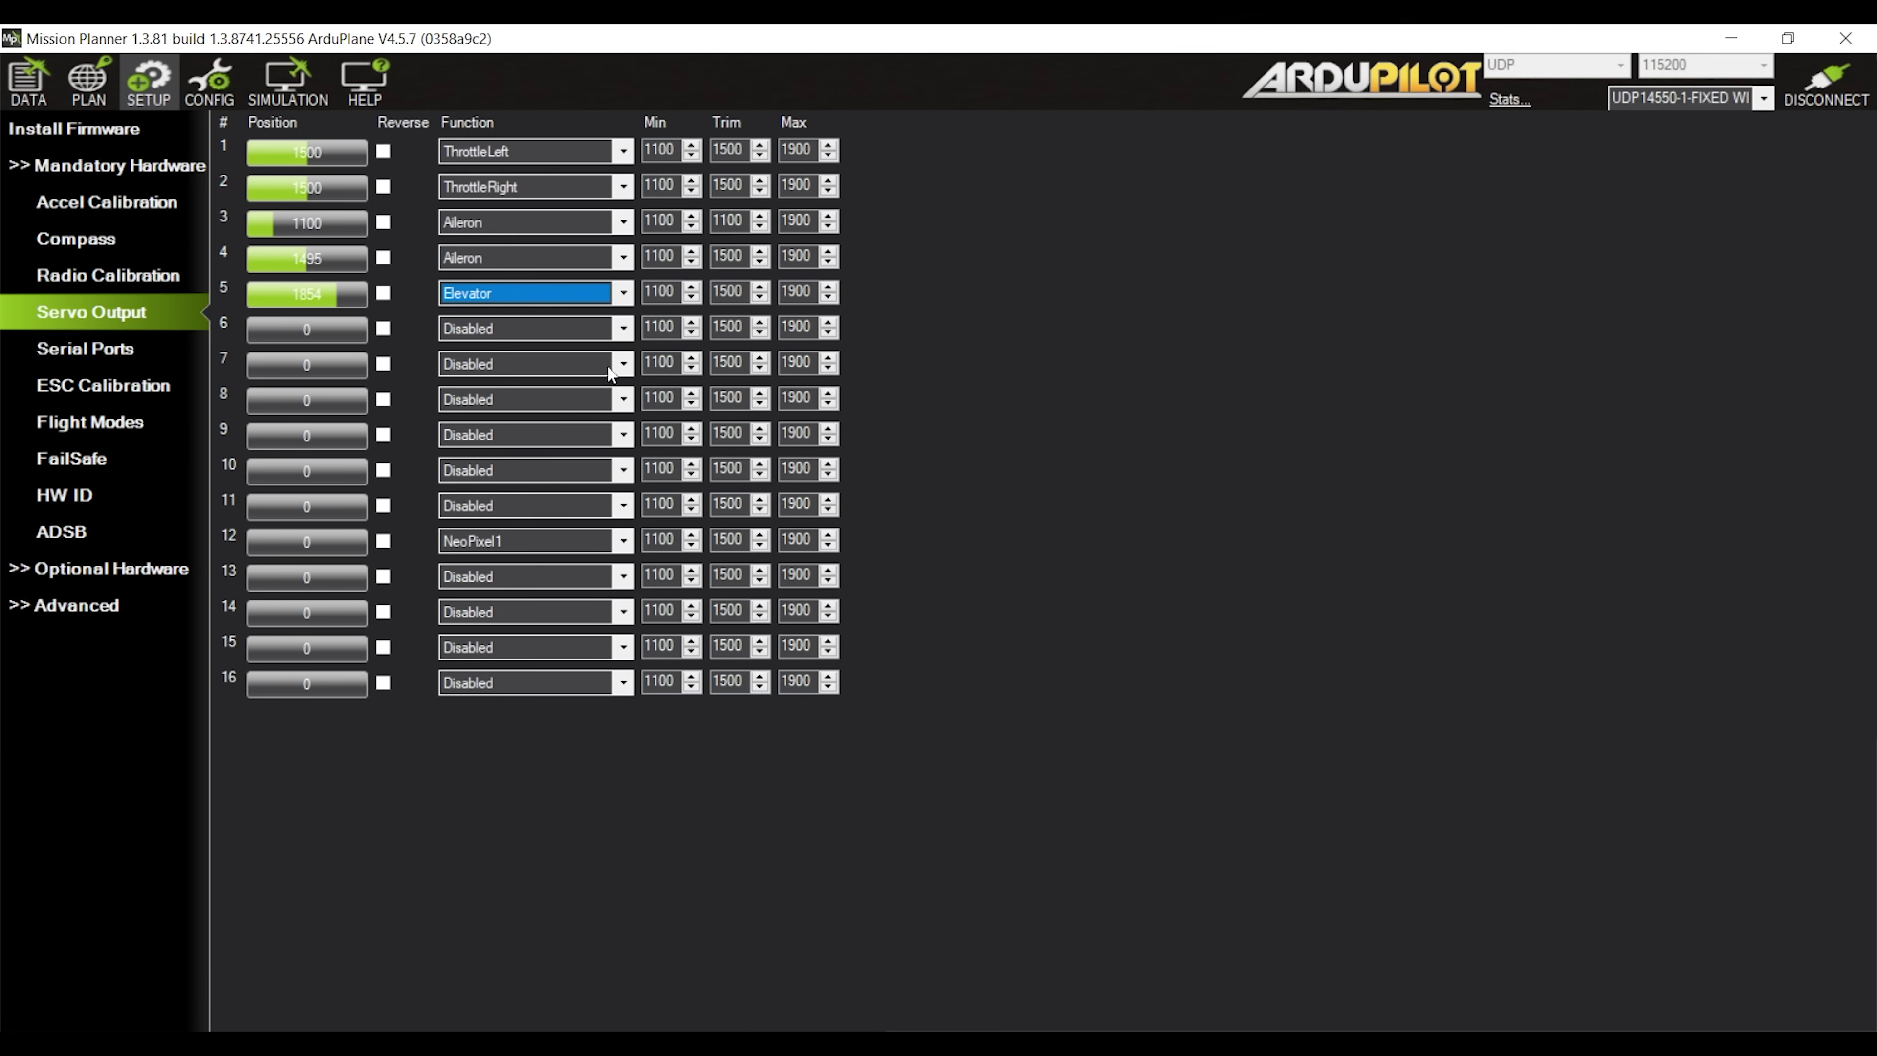
pyautogui.click(623, 328)
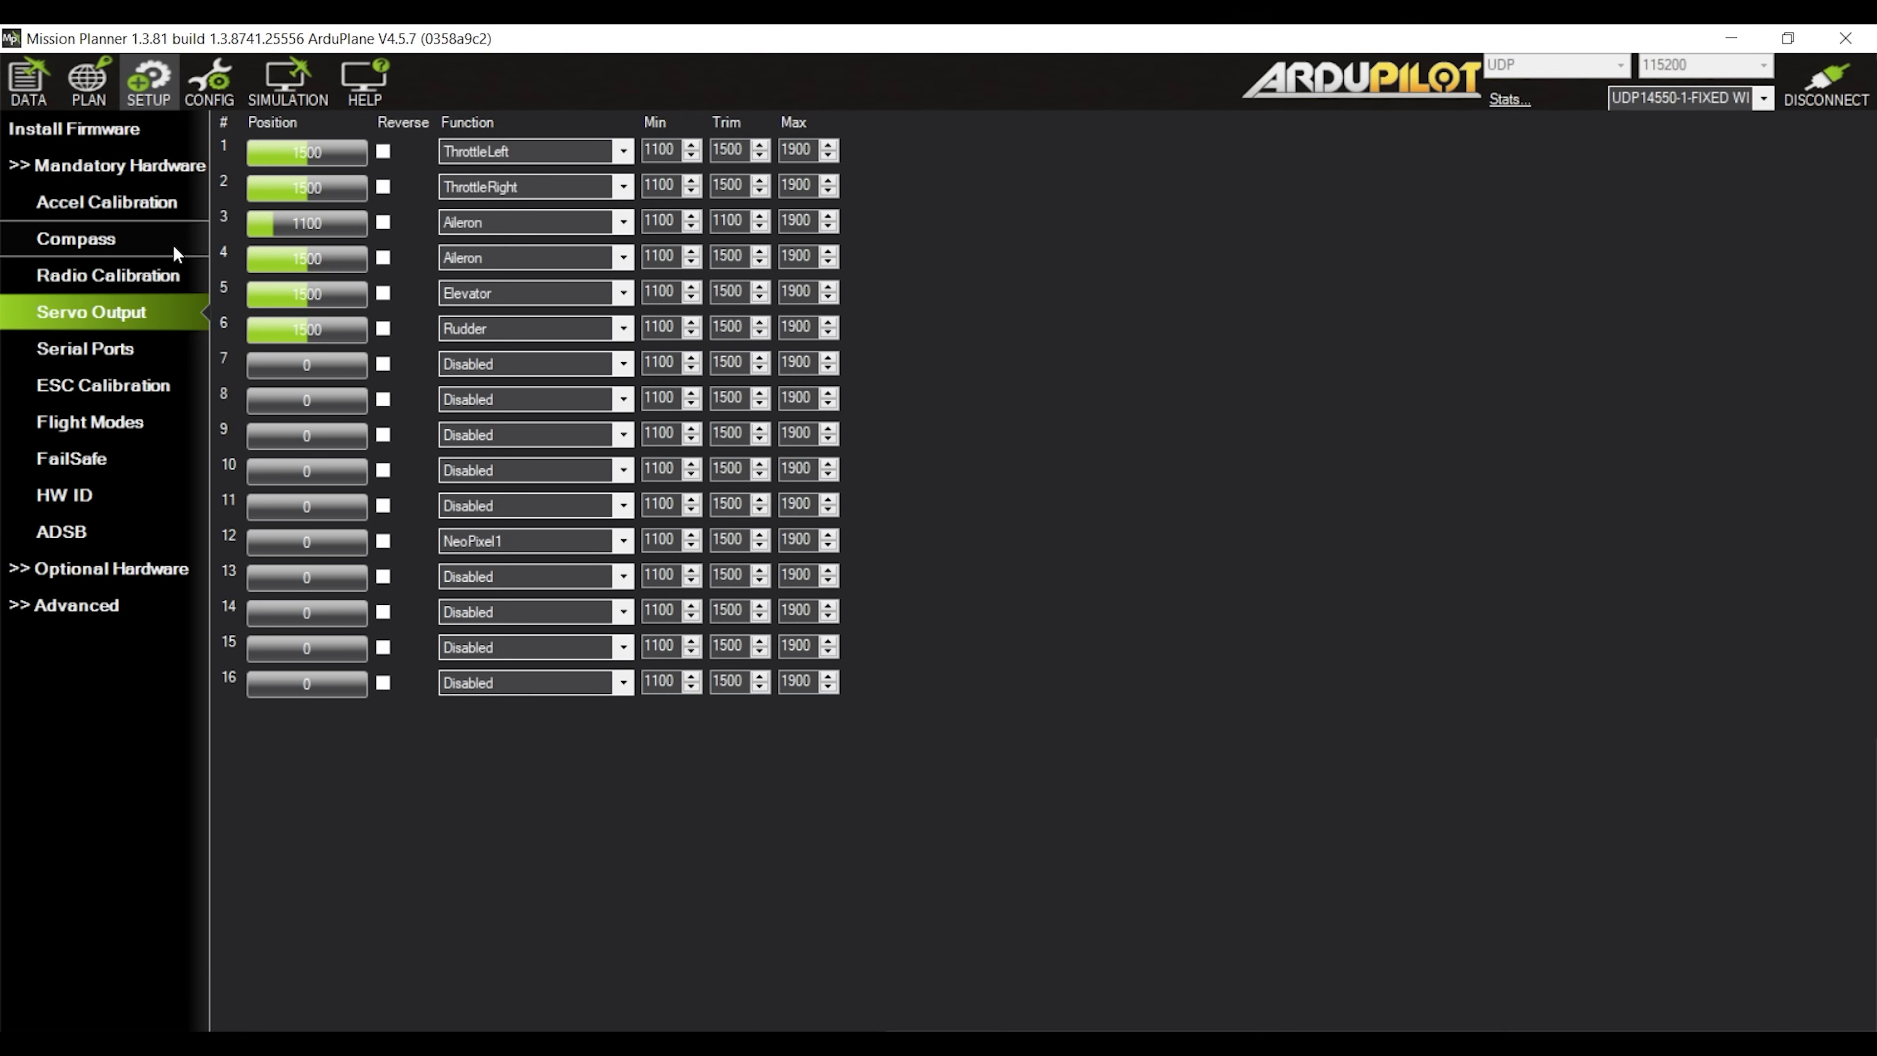
# - Reboot the flight controller from the Compass page and confirm
pyautogui.click(138, 240)
pyautogui.click(267, 510)
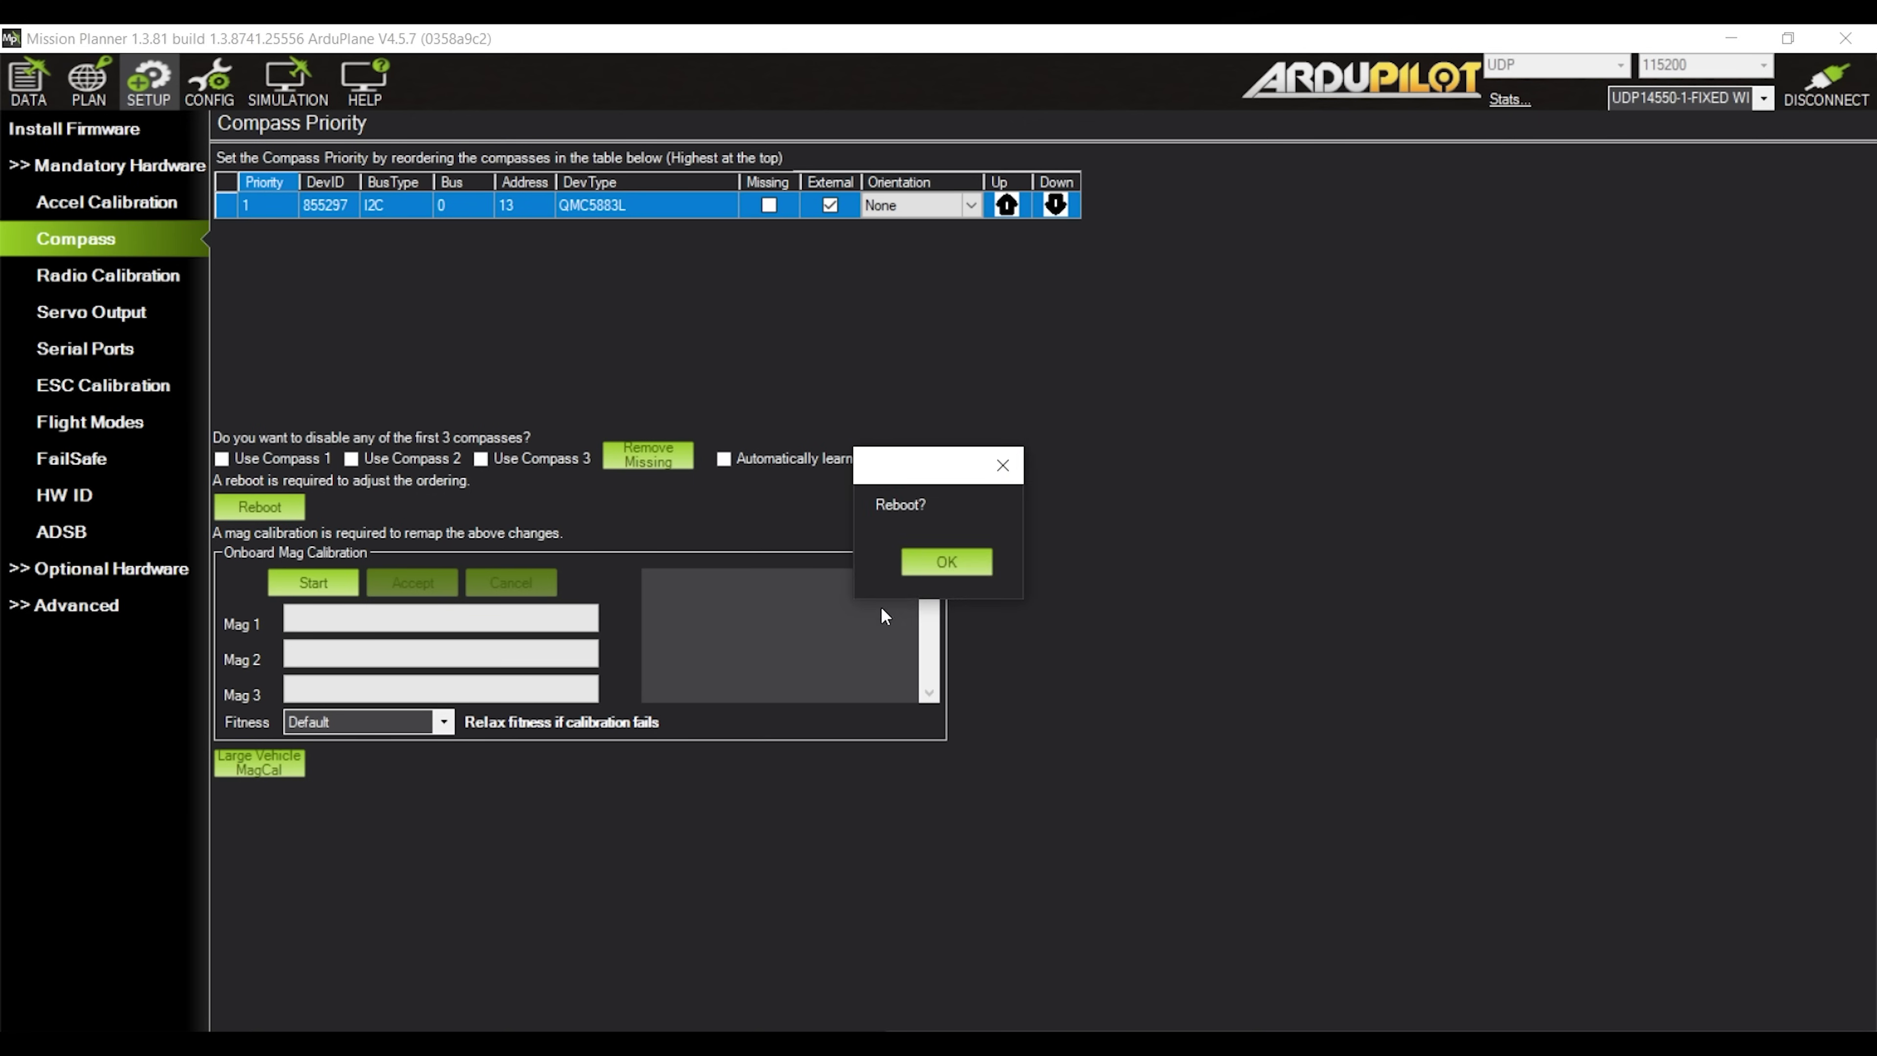
pyautogui.click(945, 566)
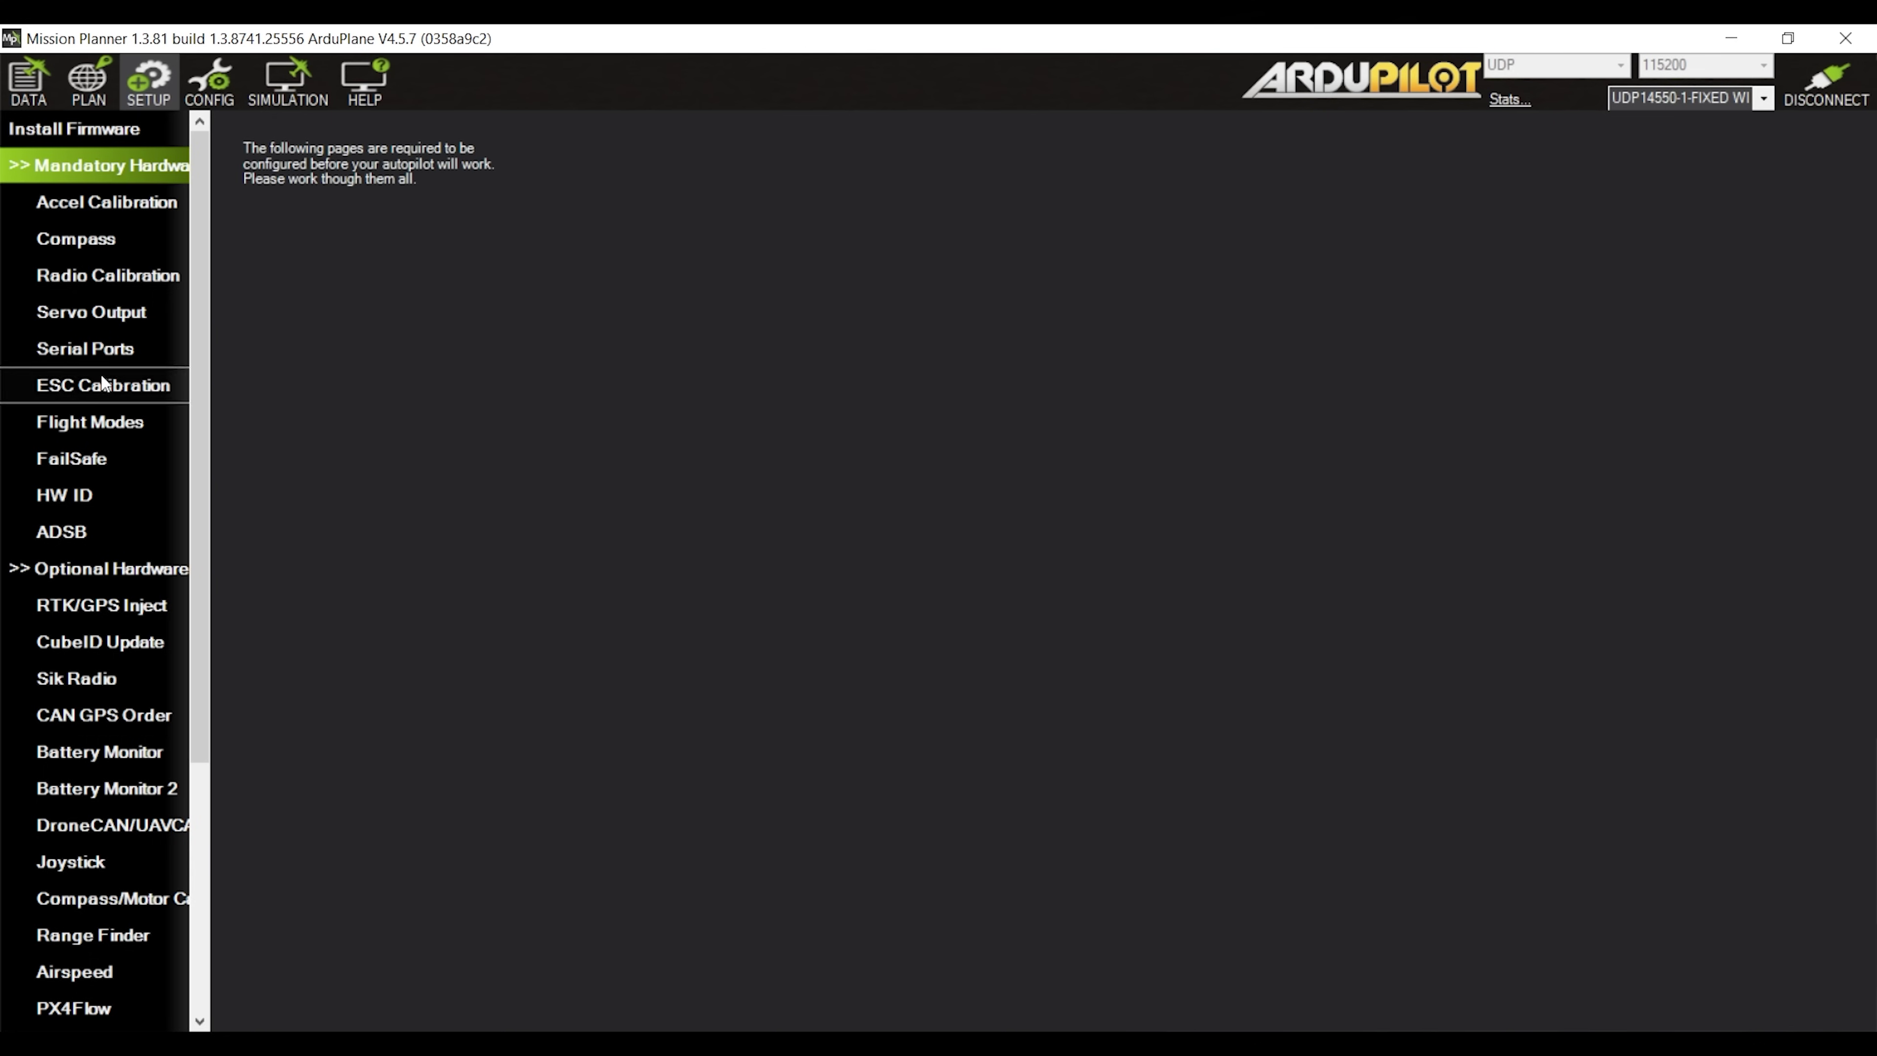
# - Set Serial Port 4 to 57600 baud with the MAVLink2 protocol
pyautogui.click(97, 352)
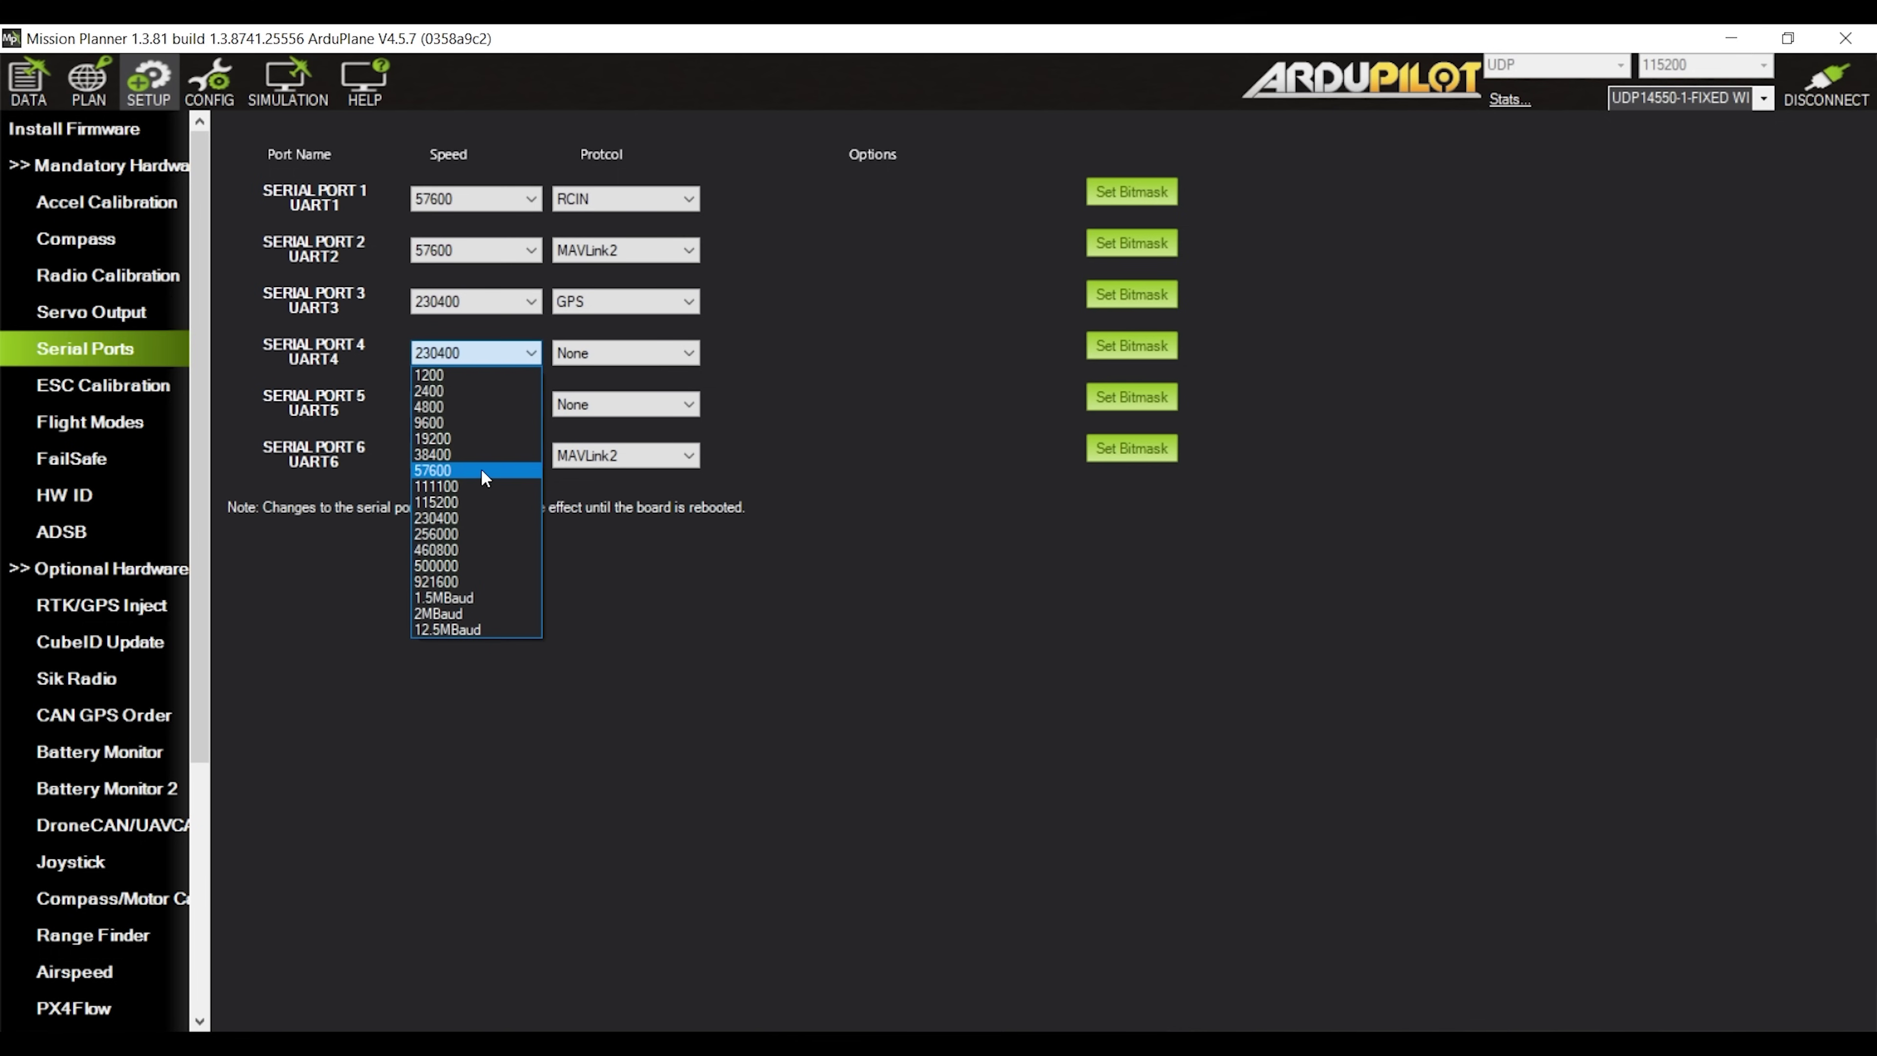
pyautogui.click(481, 470)
pyautogui.click(679, 354)
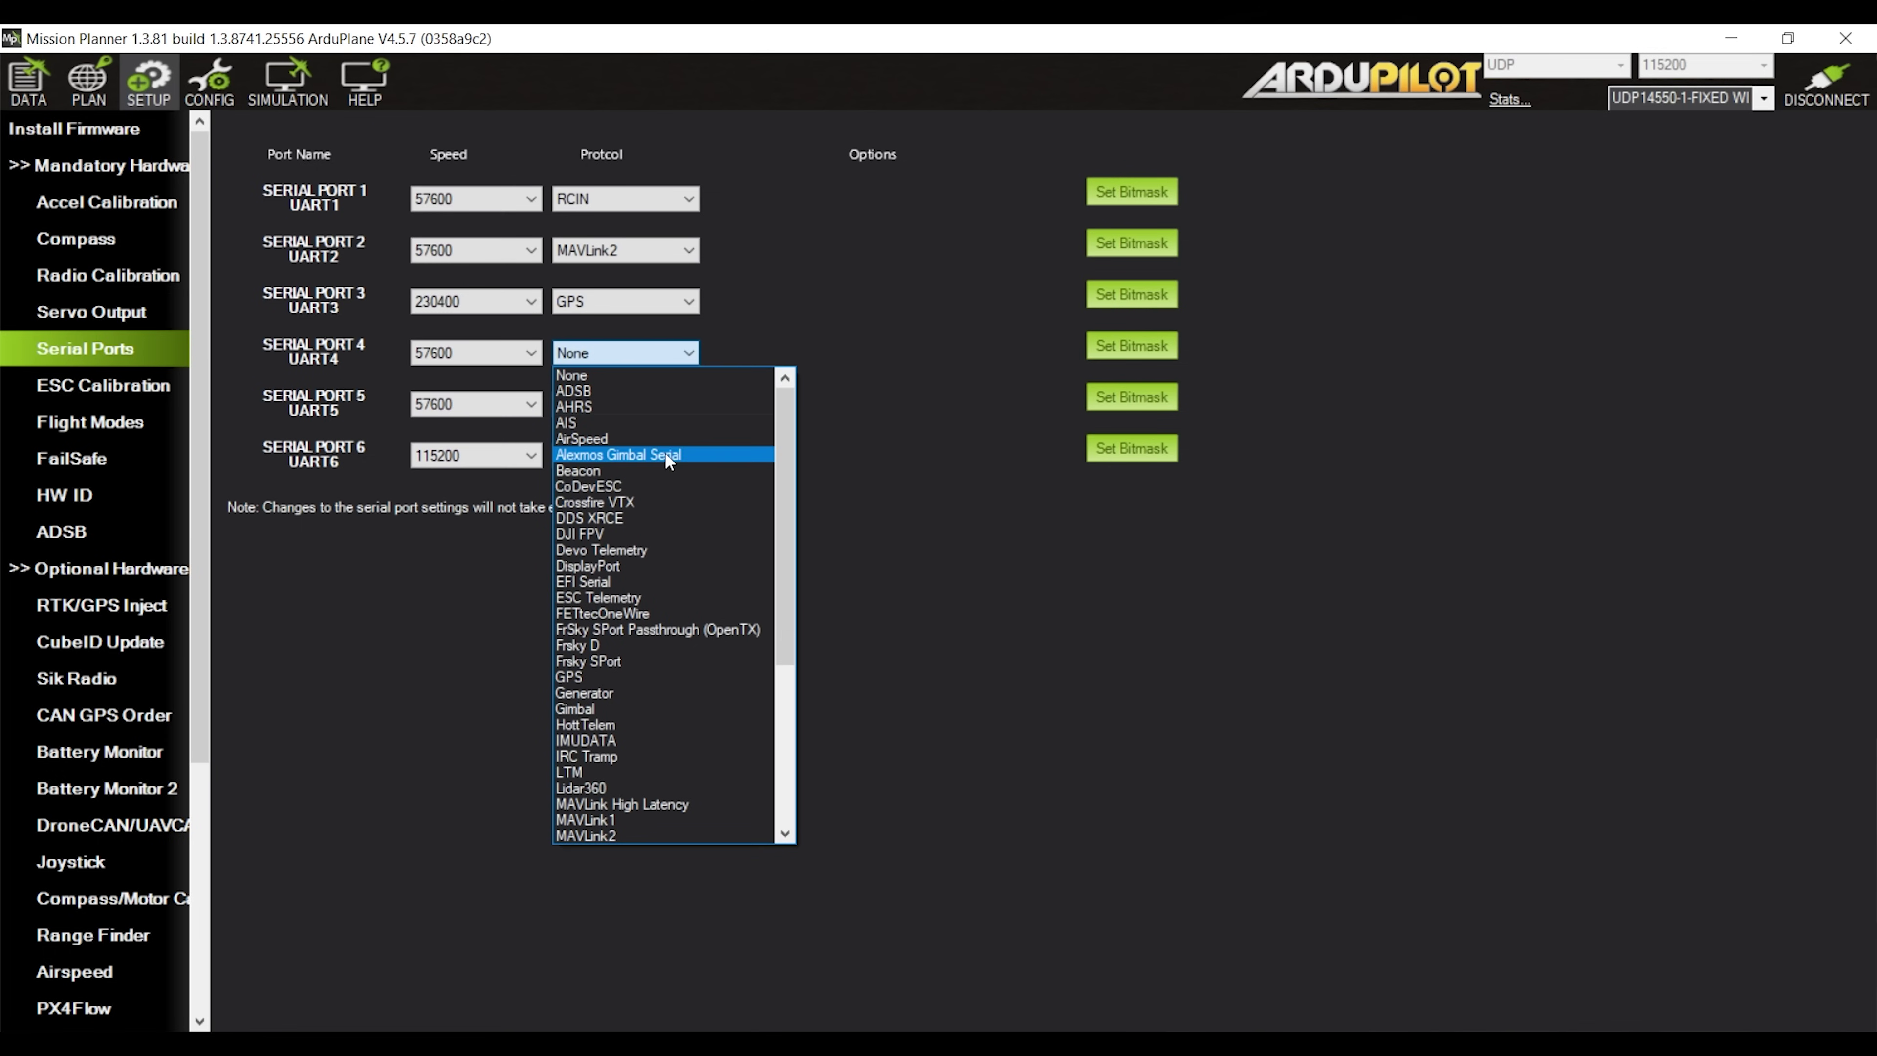
pyautogui.scroll(-6, 668, 584)
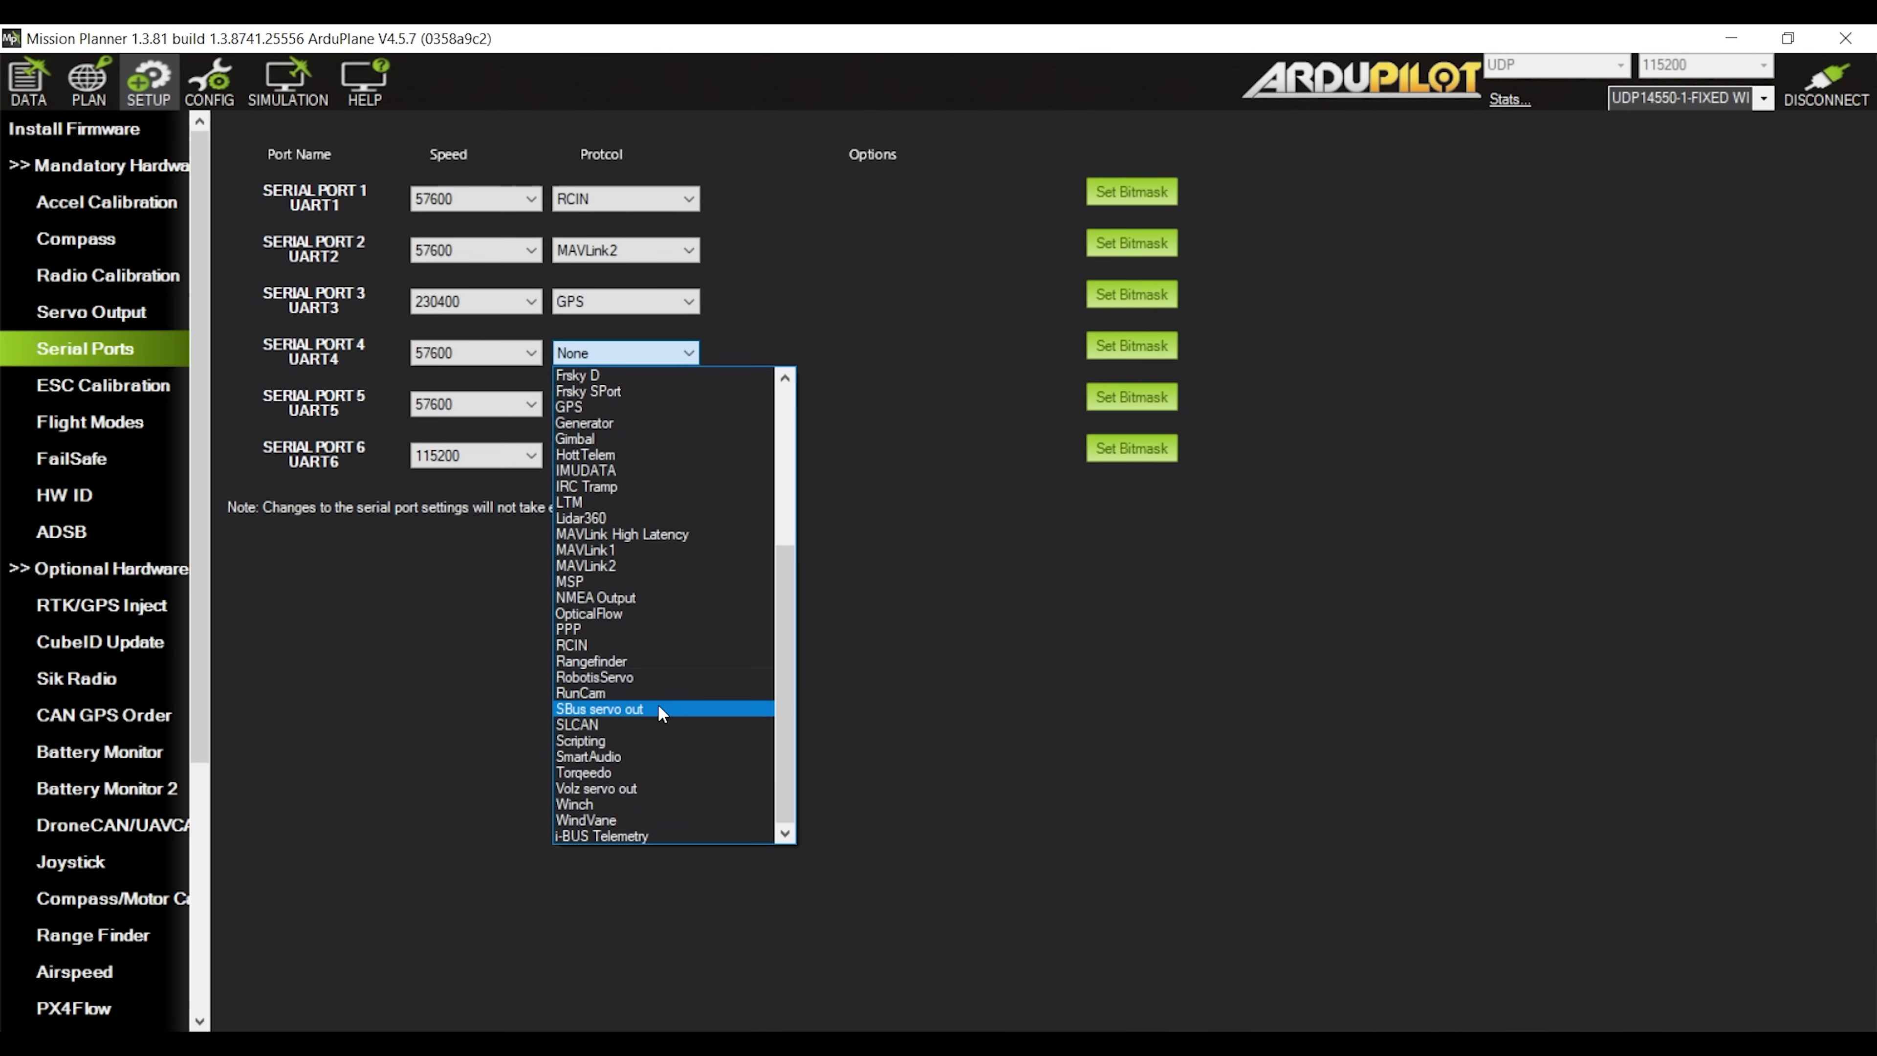
pyautogui.click(602, 569)
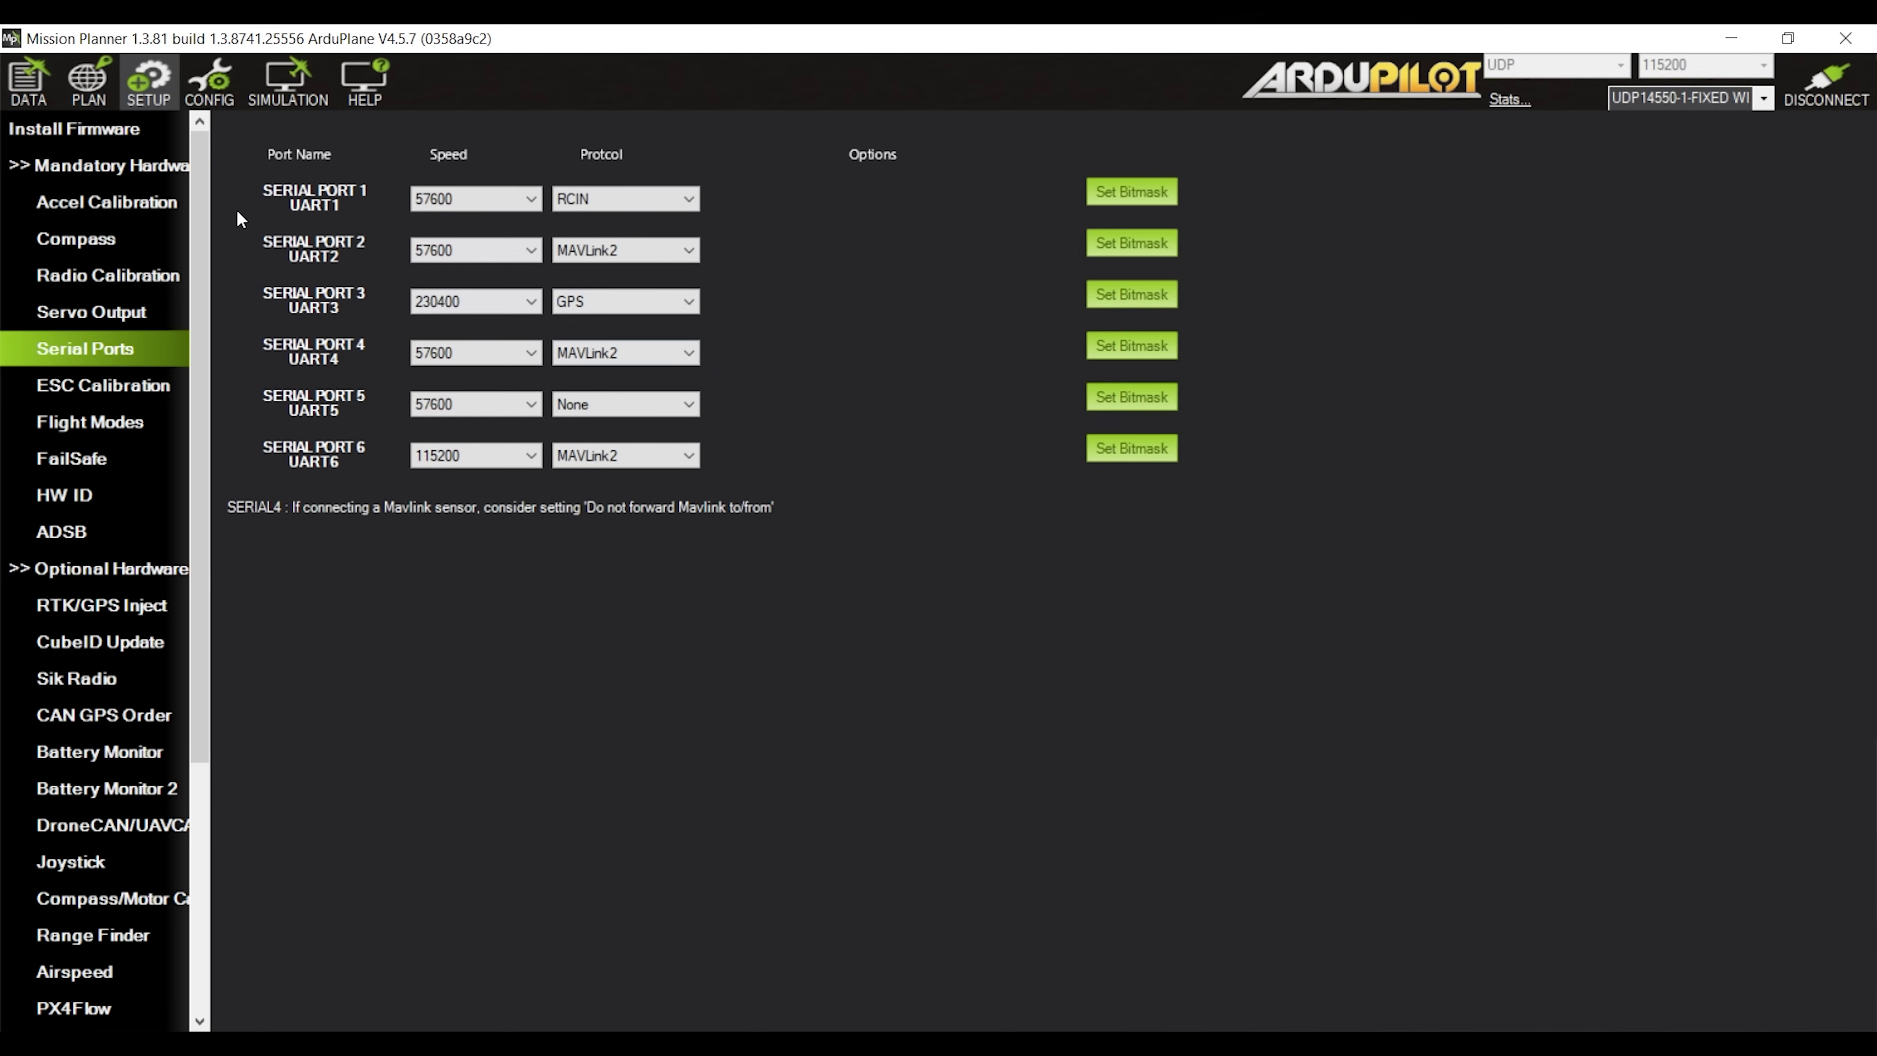
# - Go from the Compass page to the Flight Data display
pyautogui.click(112, 241)
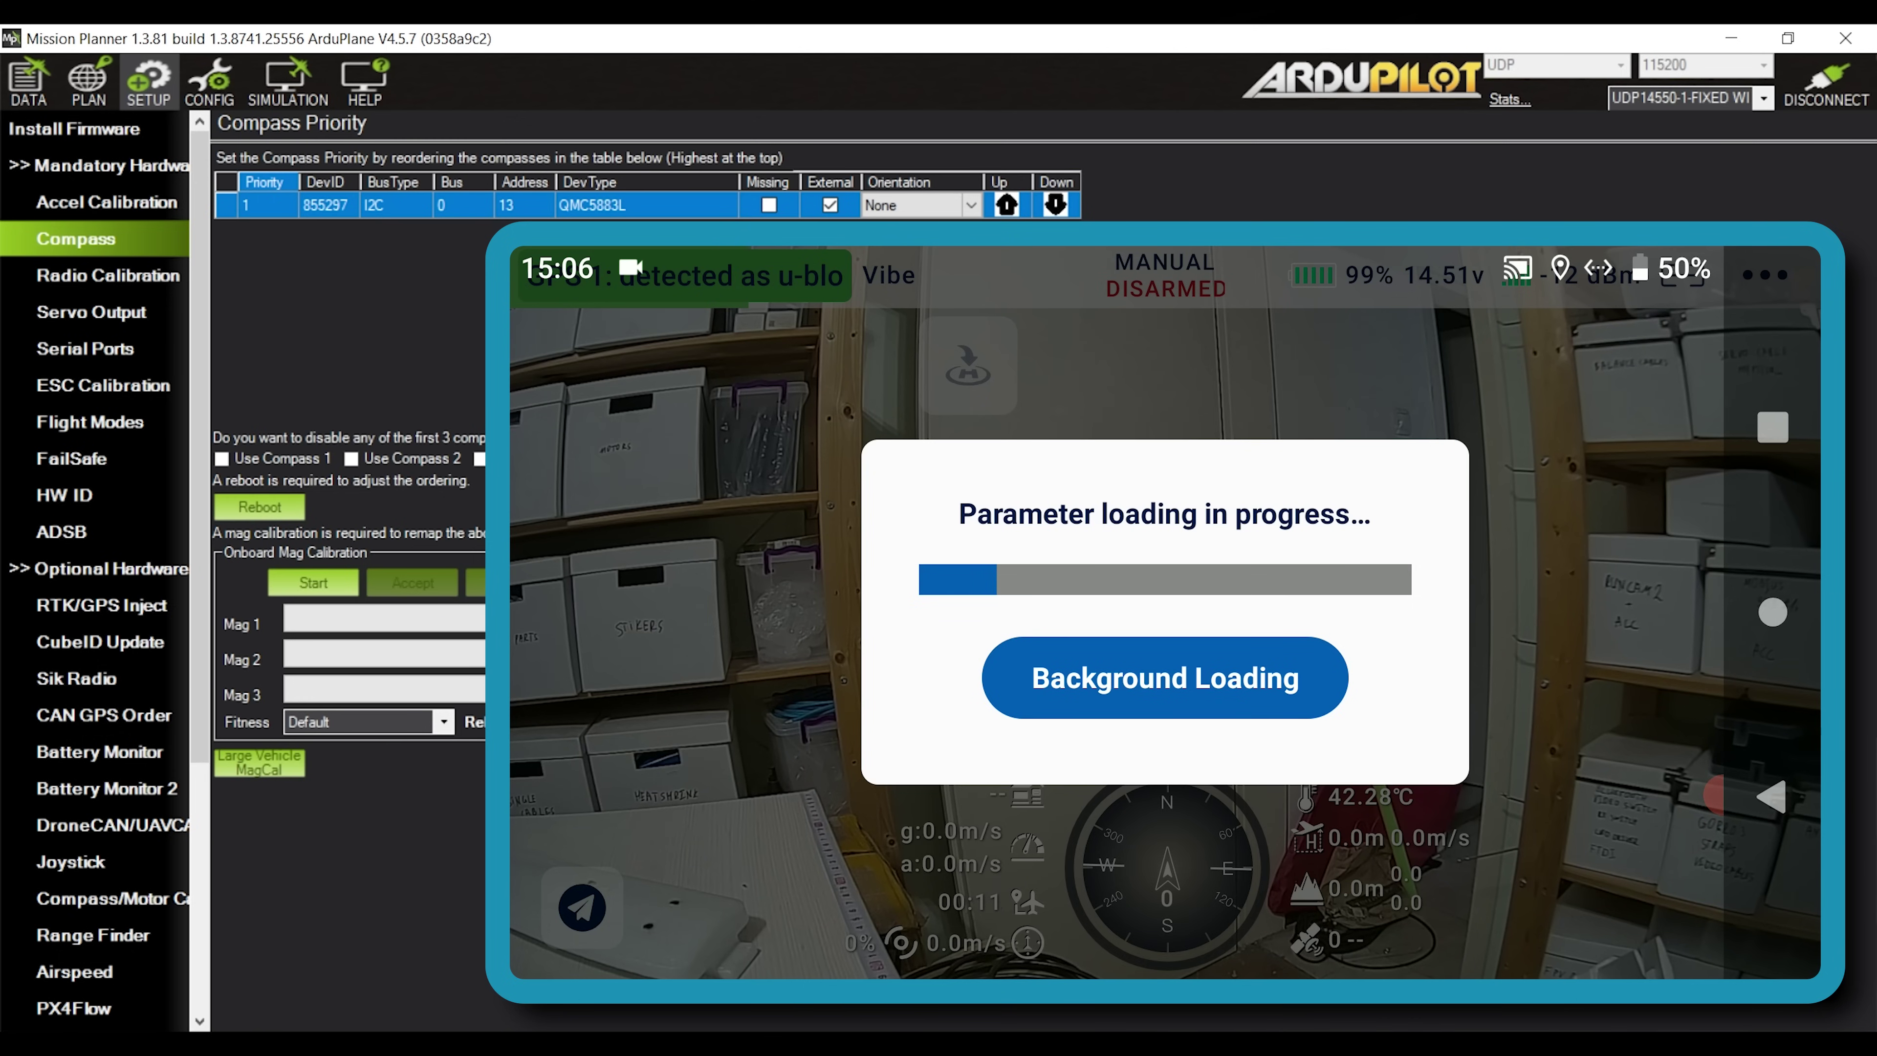
pyautogui.click(43, 79)
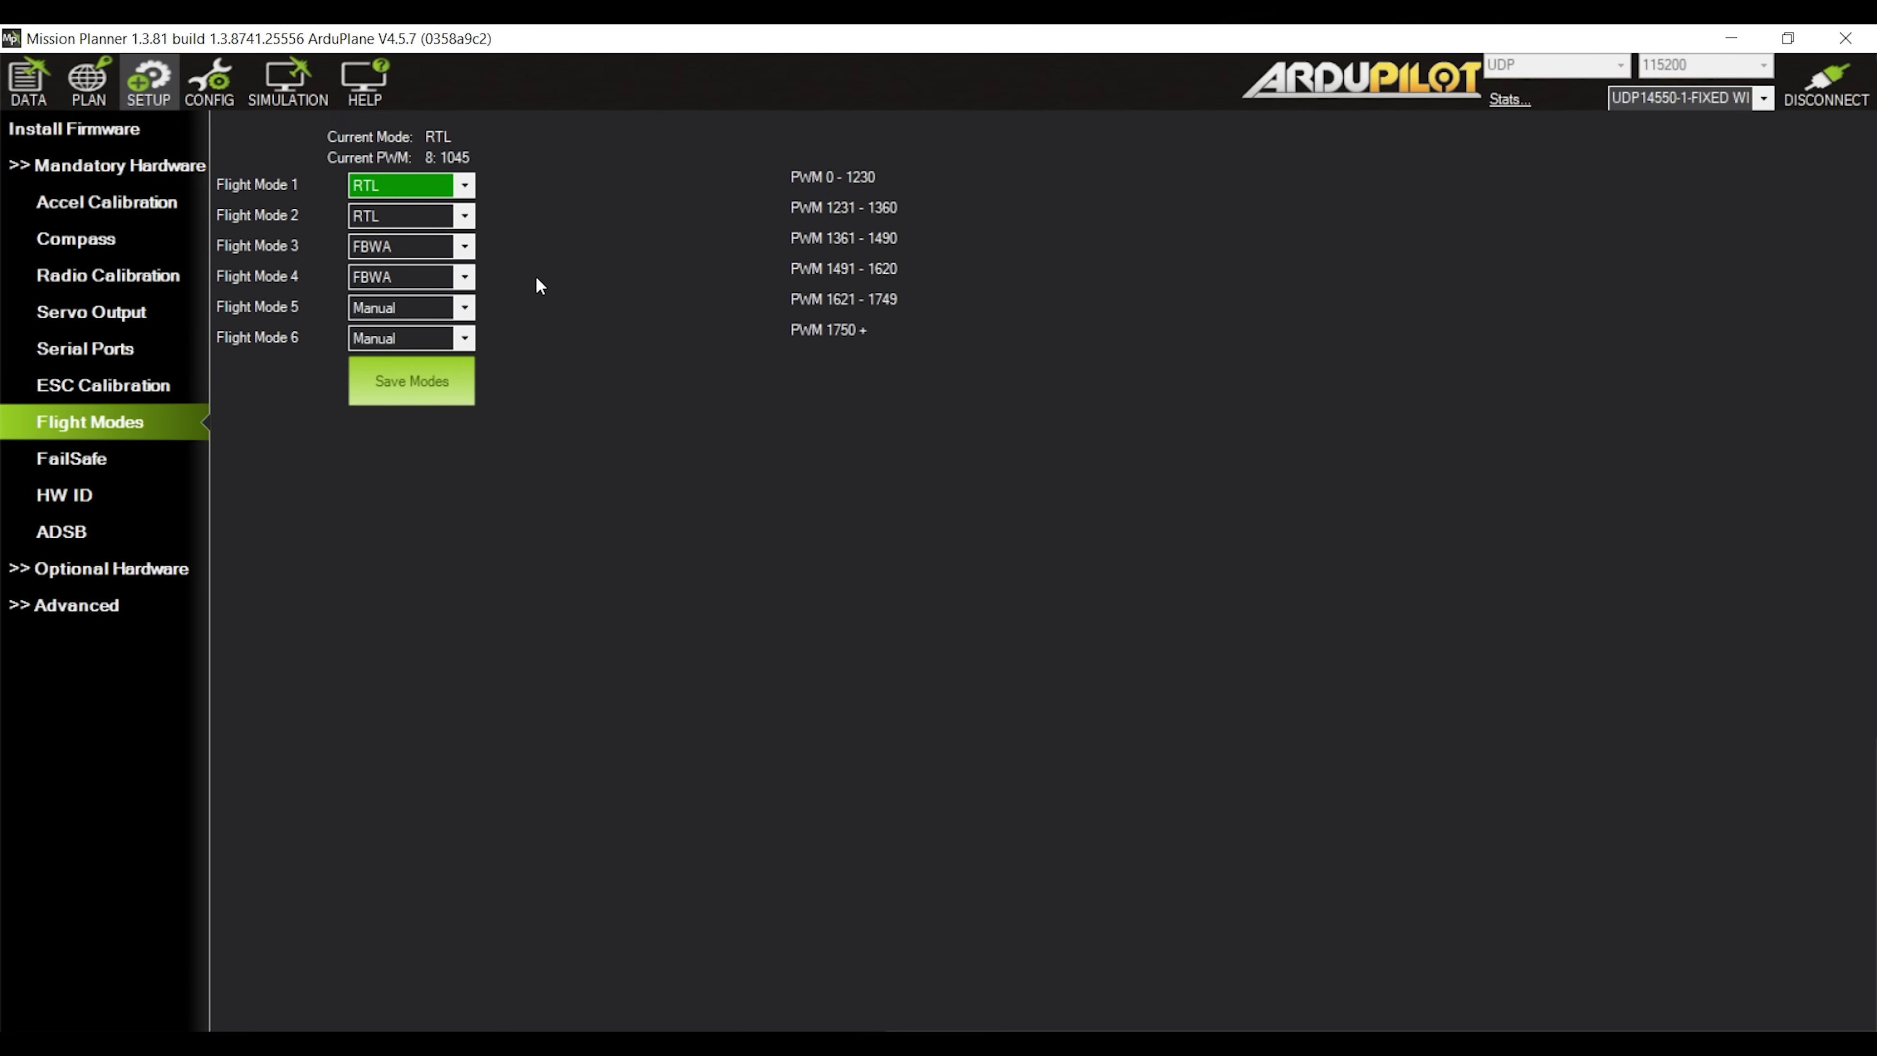
# - Set flight mode 1 to Manual and flight mode 6 to AUTOTUNE, then save the modes
pyautogui.click(464, 185)
pyautogui.click(459, 205)
pyautogui.click(461, 340)
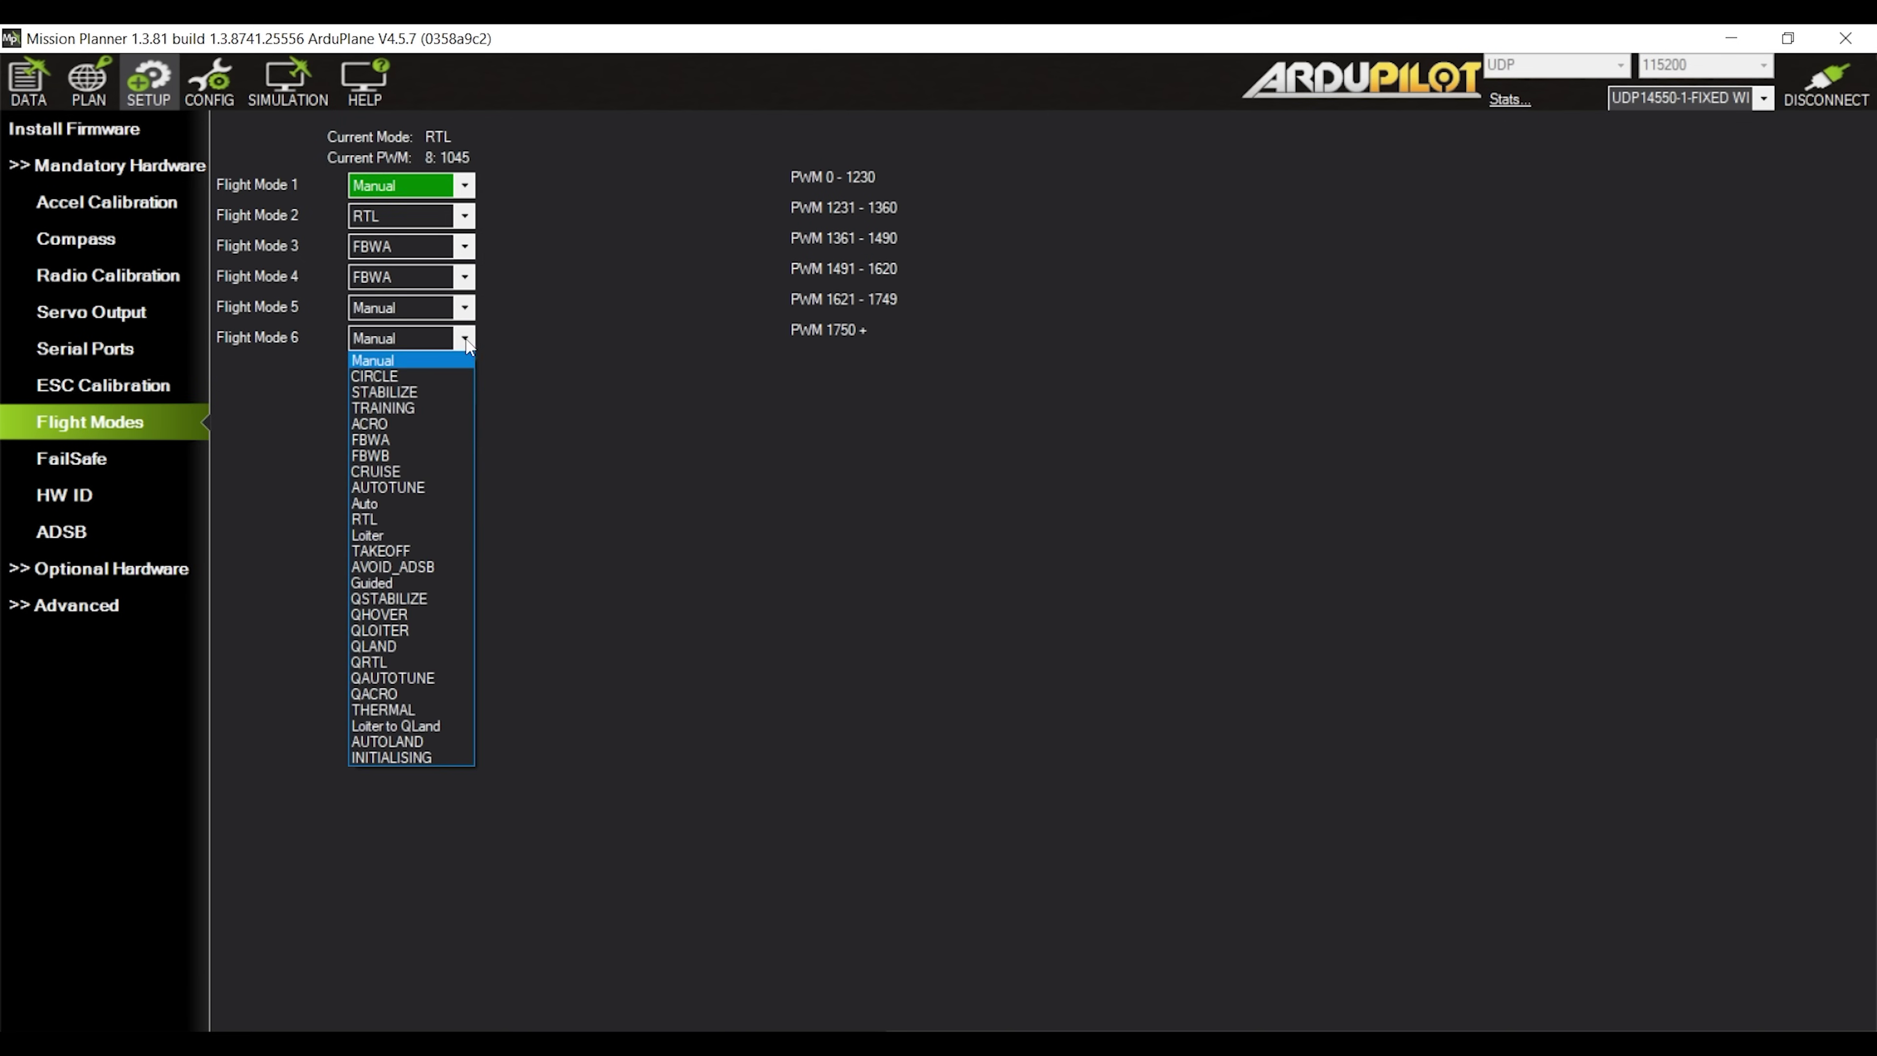
pyautogui.click(425, 482)
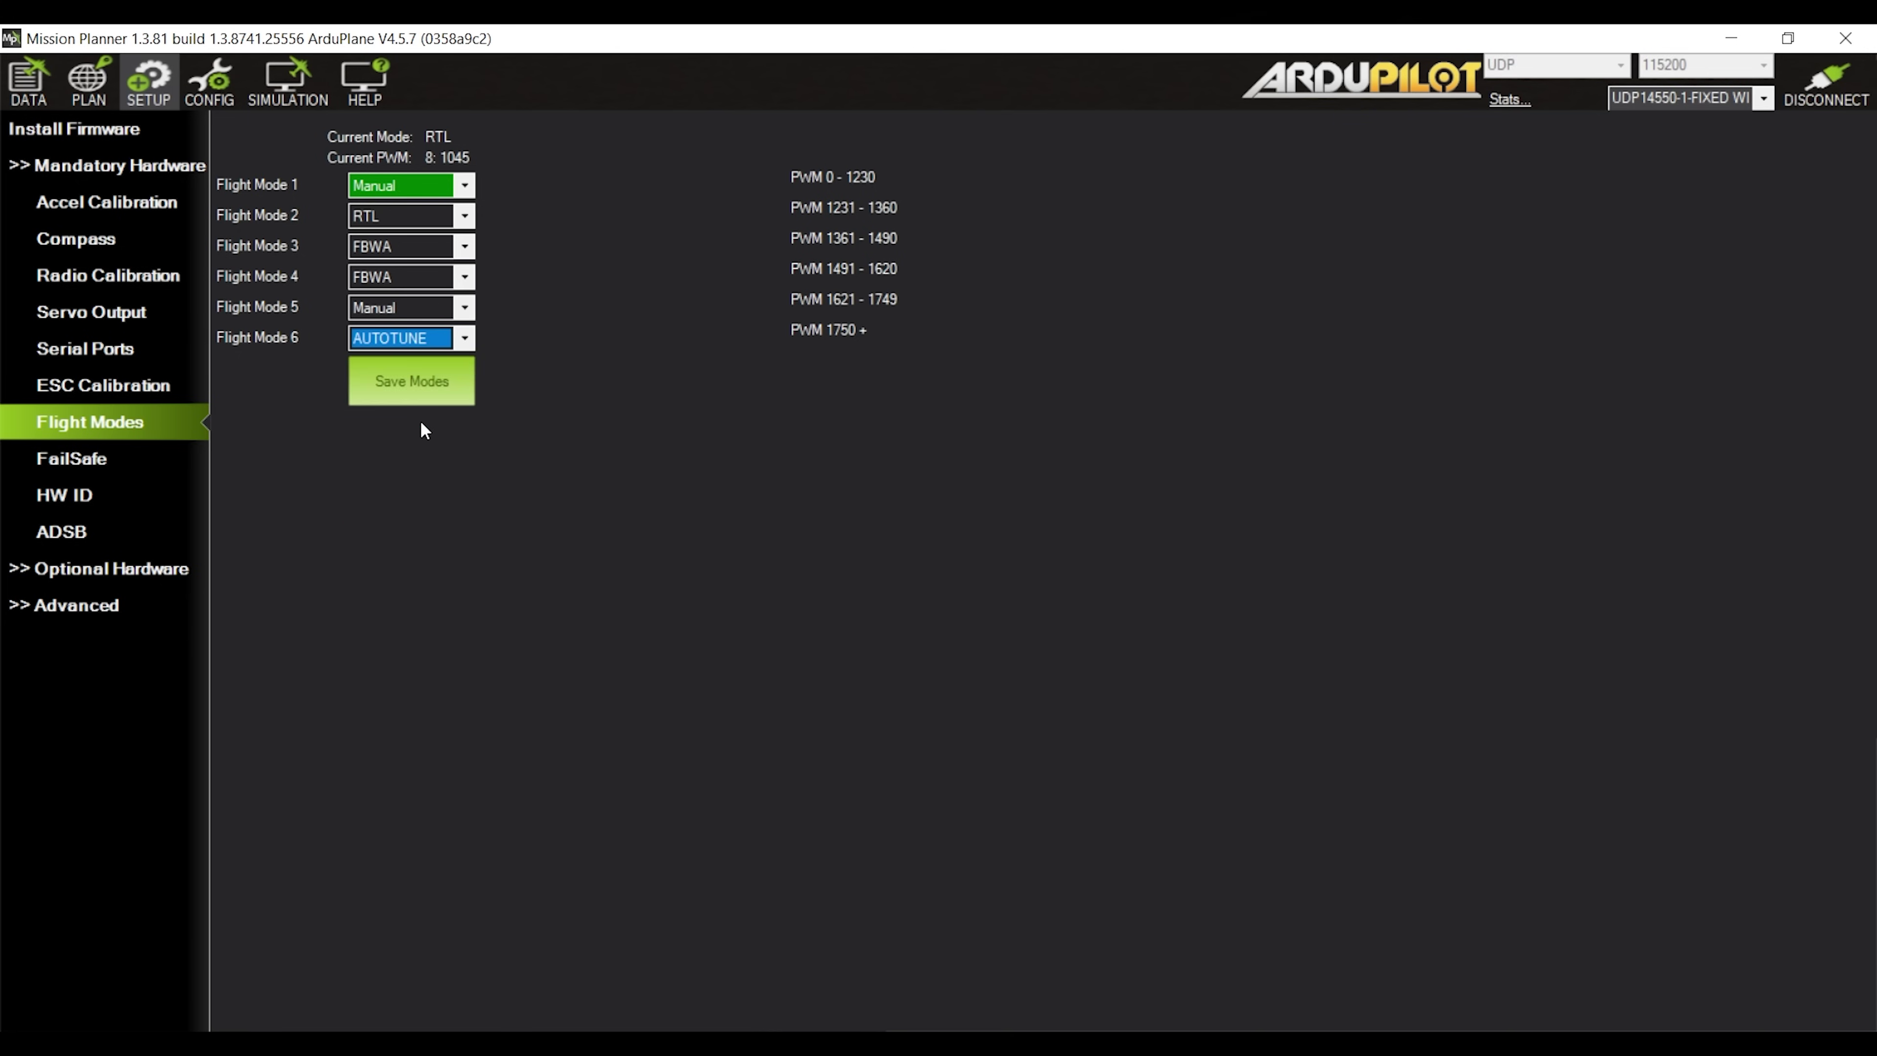
pyautogui.click(420, 395)
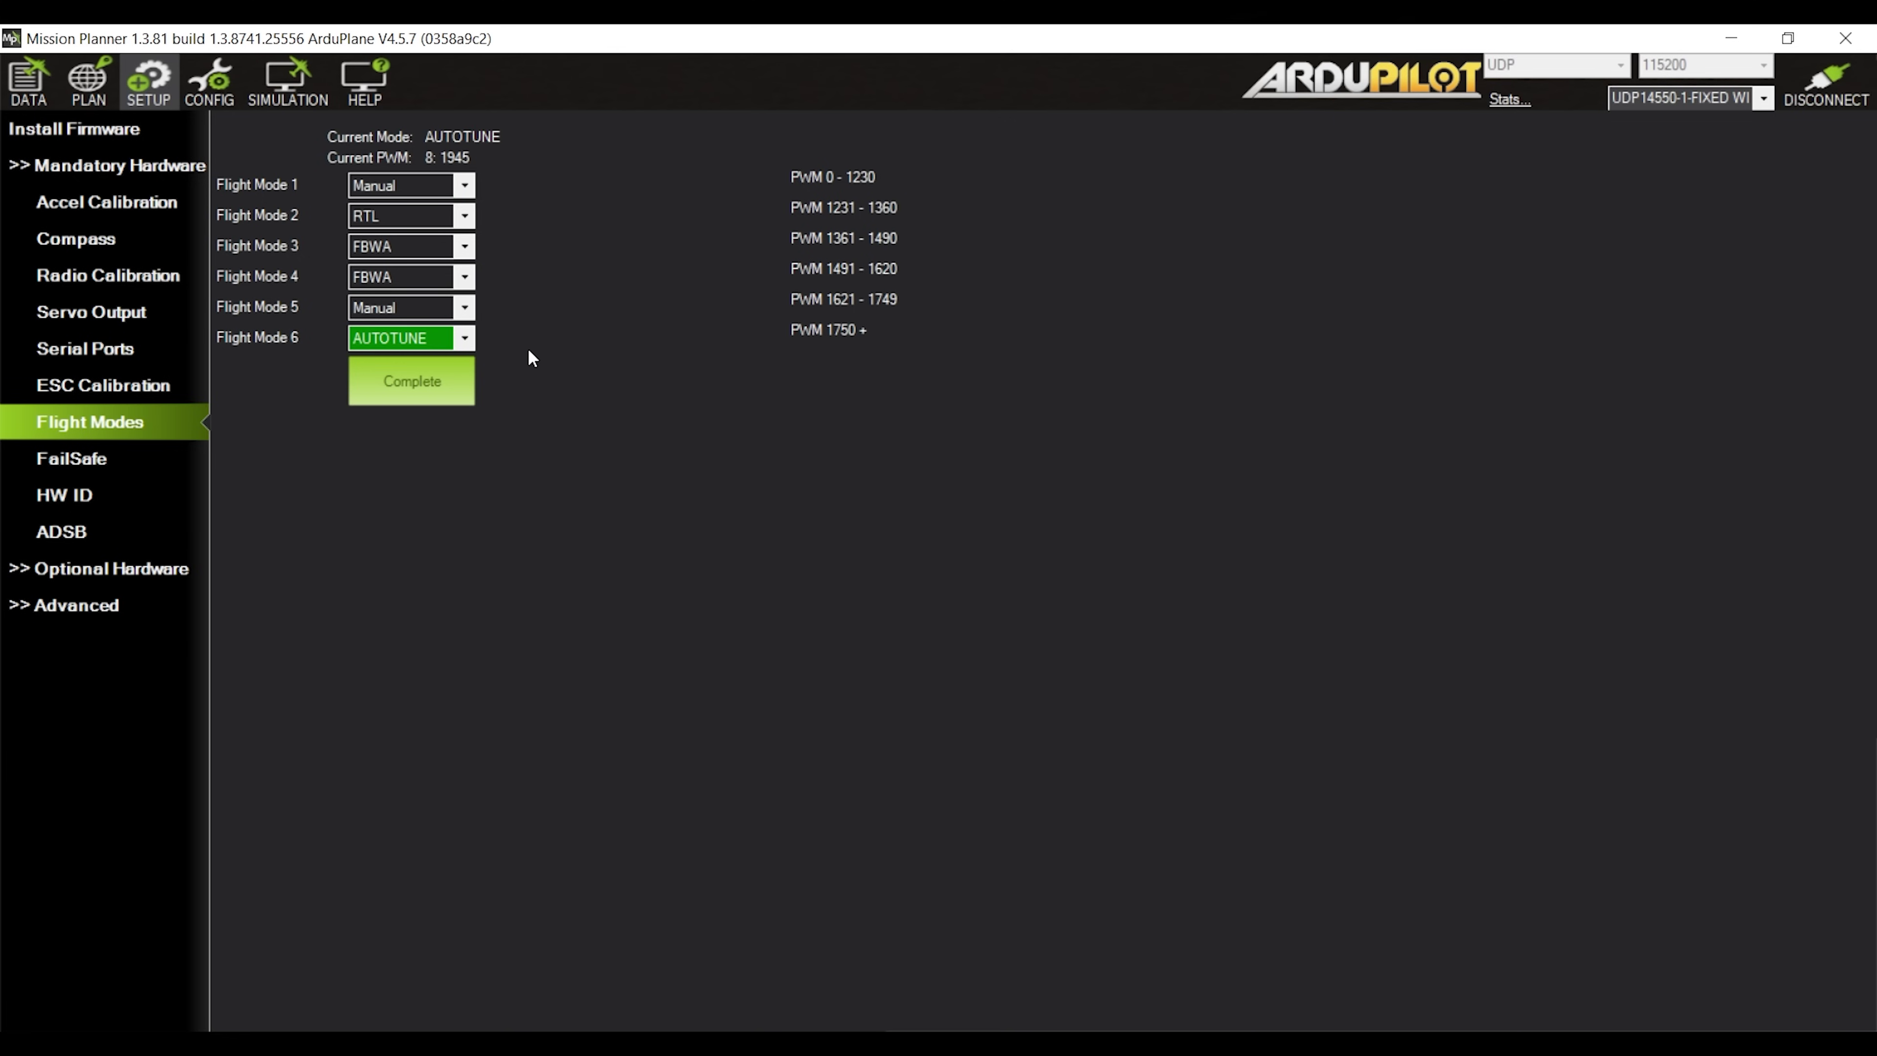
pyautogui.click(111, 455)
# - Dismiss the propeller warning, review throttle failsafe at FS PWM 950, and expand Optional Hardware
pyautogui.click(1053, 560)
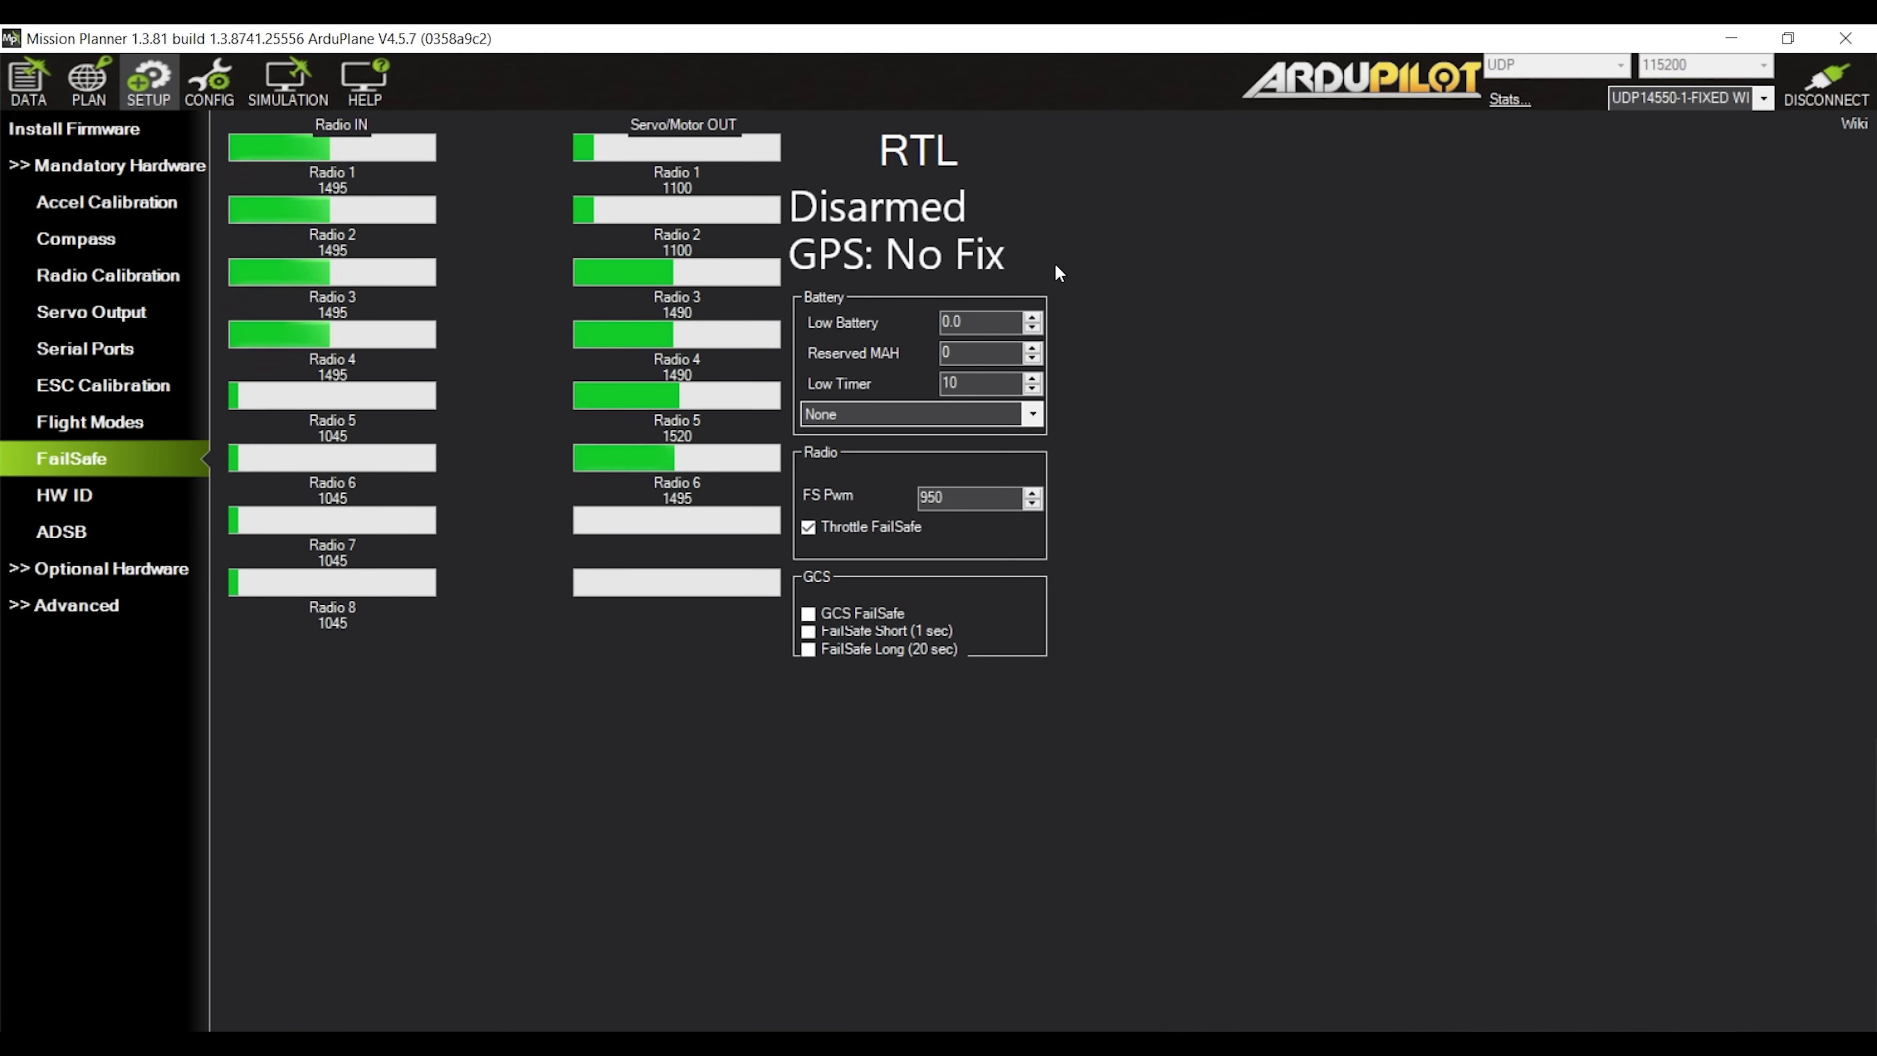
pyautogui.click(84, 570)
# - Check the Battery Monitor settings (Analog Voltage and Current, 3300 mAh), then return to Flight Data
pyautogui.click(102, 764)
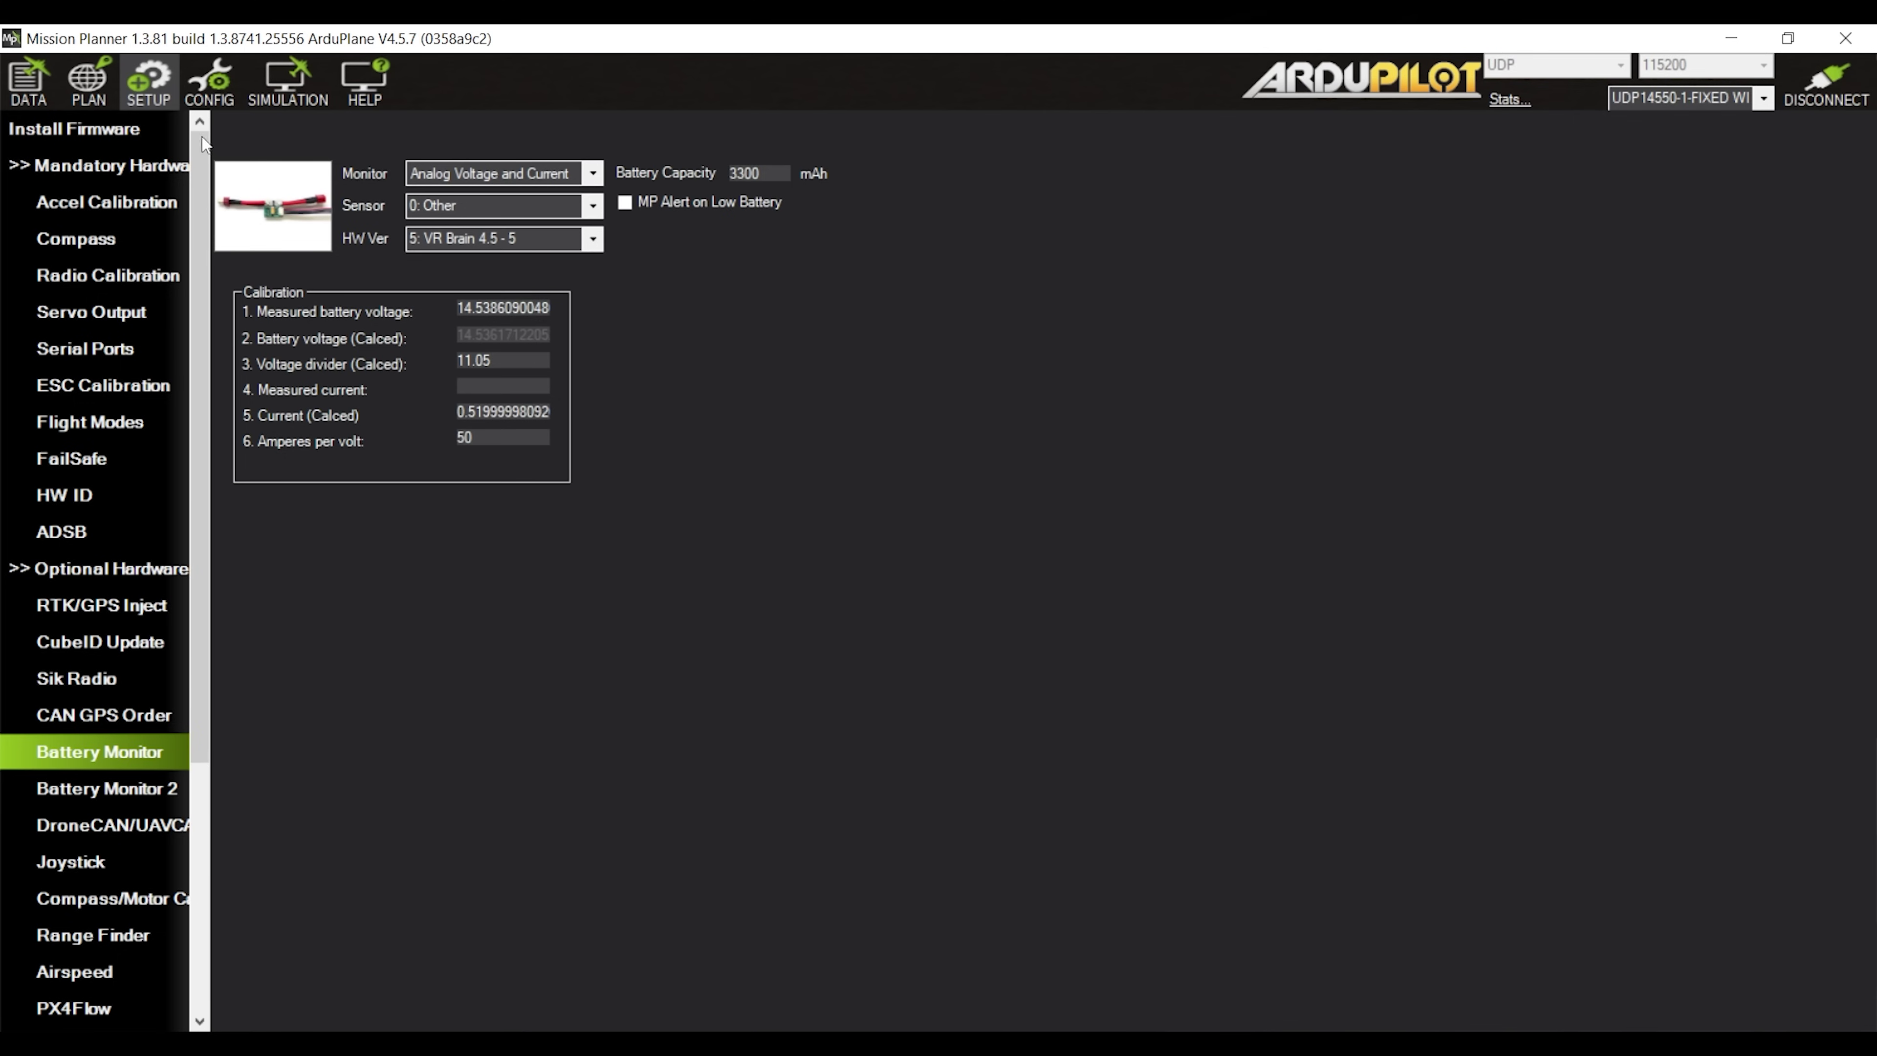
pyautogui.click(33, 98)
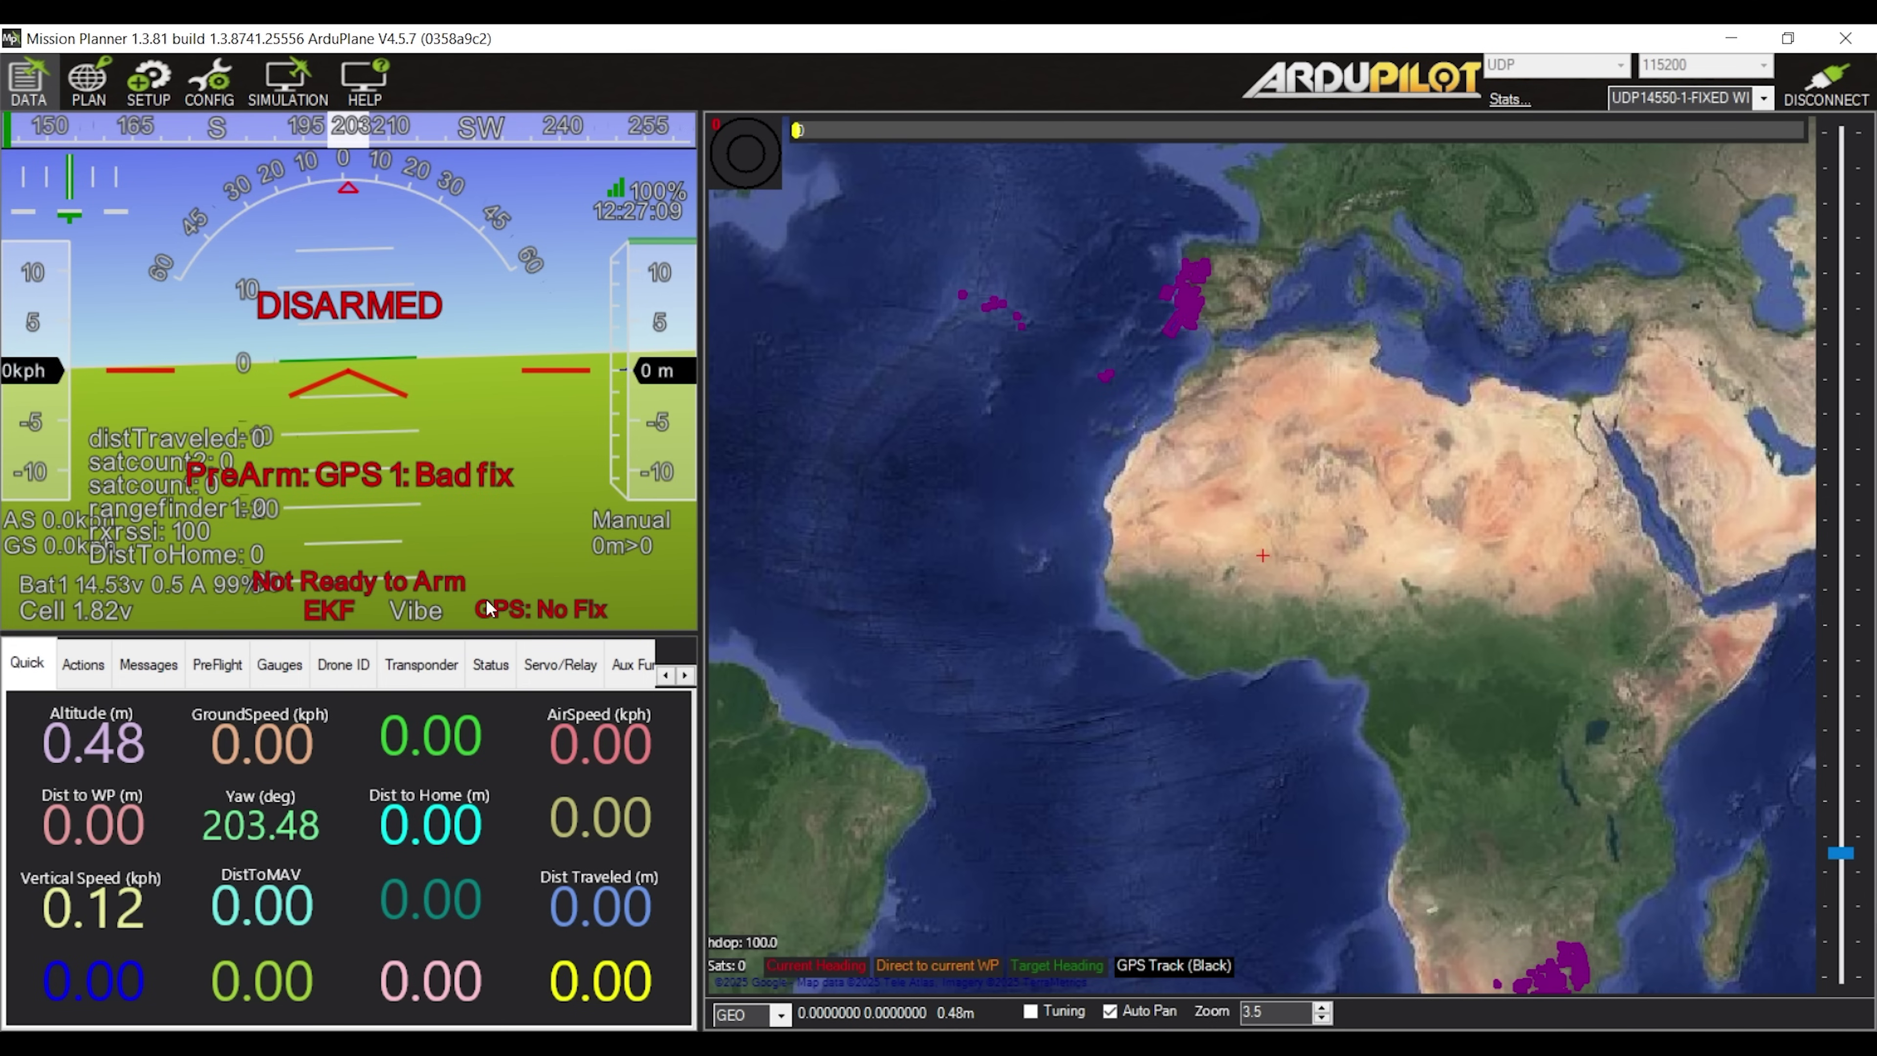
# - Show the prearm failures behind the HUD's Not Ready to Arm message
pyautogui.click(329, 589)
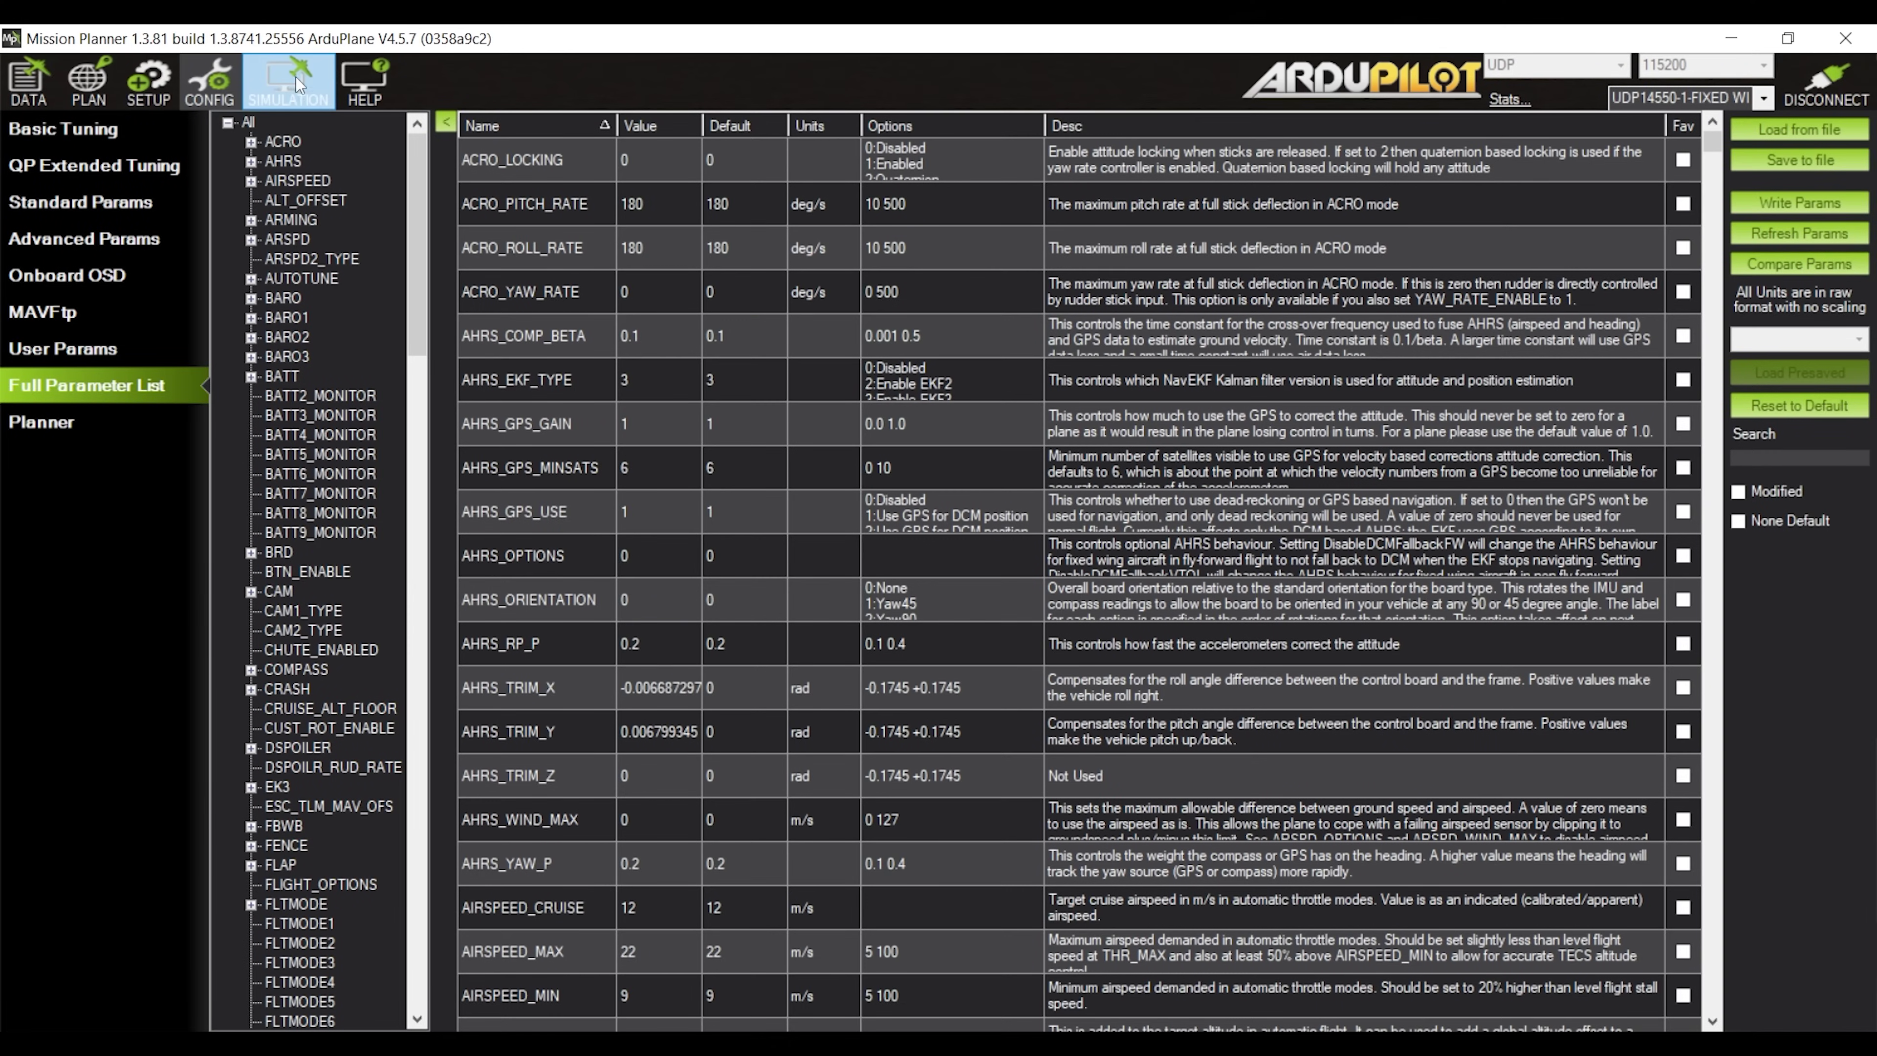
# - Change ARMING_RUDDER to ArmOrDisarm under the ARMING parameters and write it to the plane
pyautogui.click(289, 221)
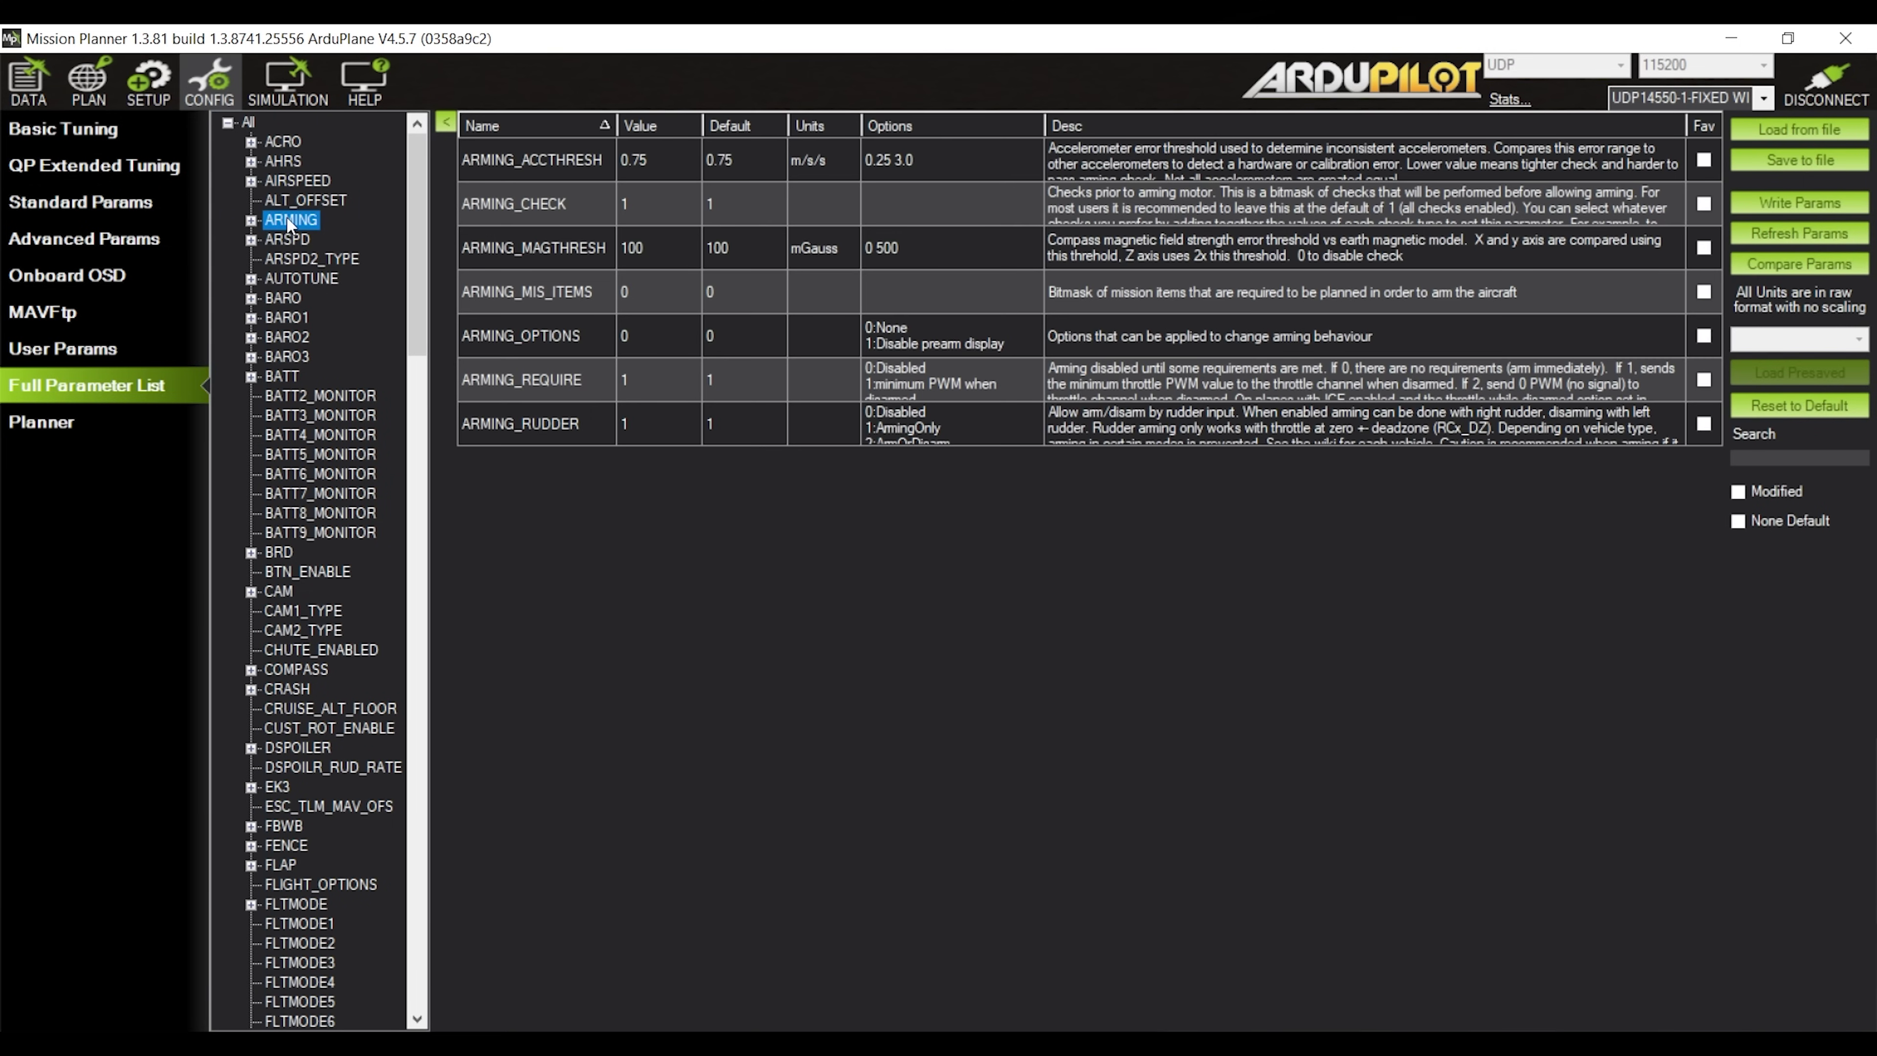
pyautogui.click(660, 420)
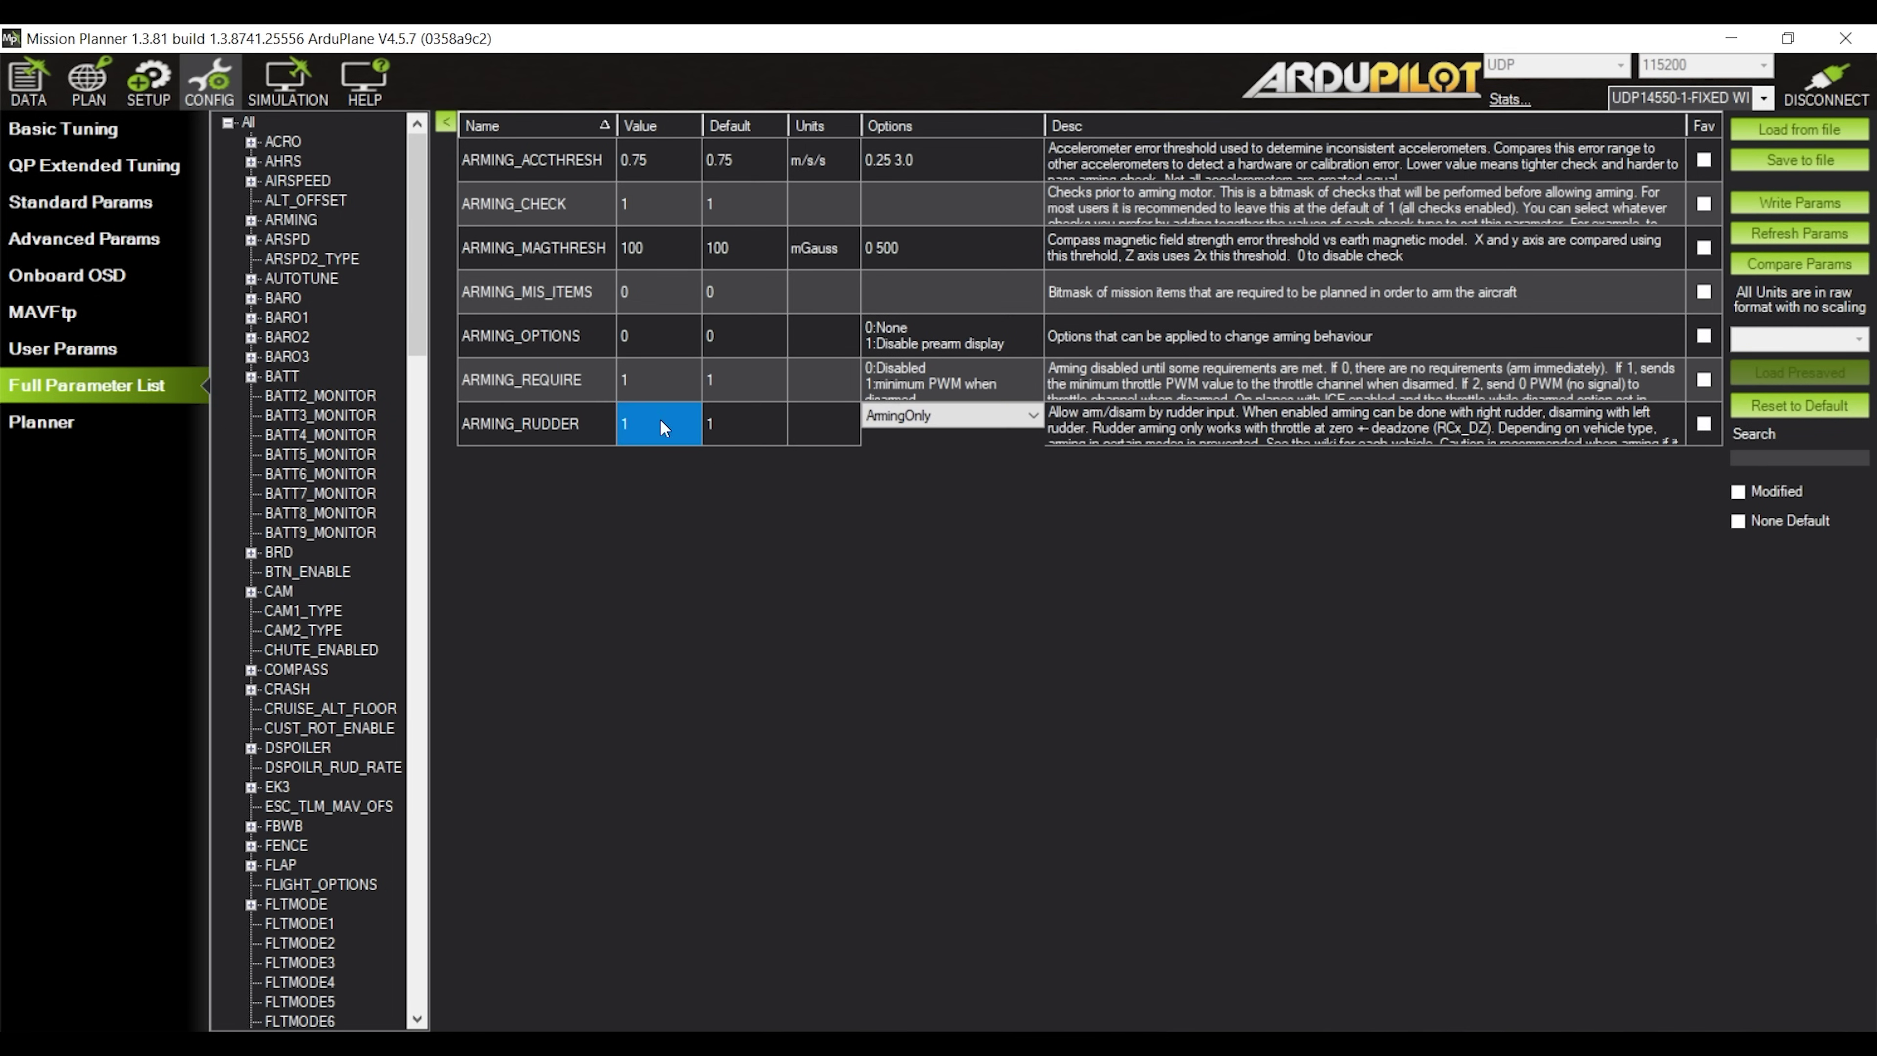
pyautogui.click(1032, 419)
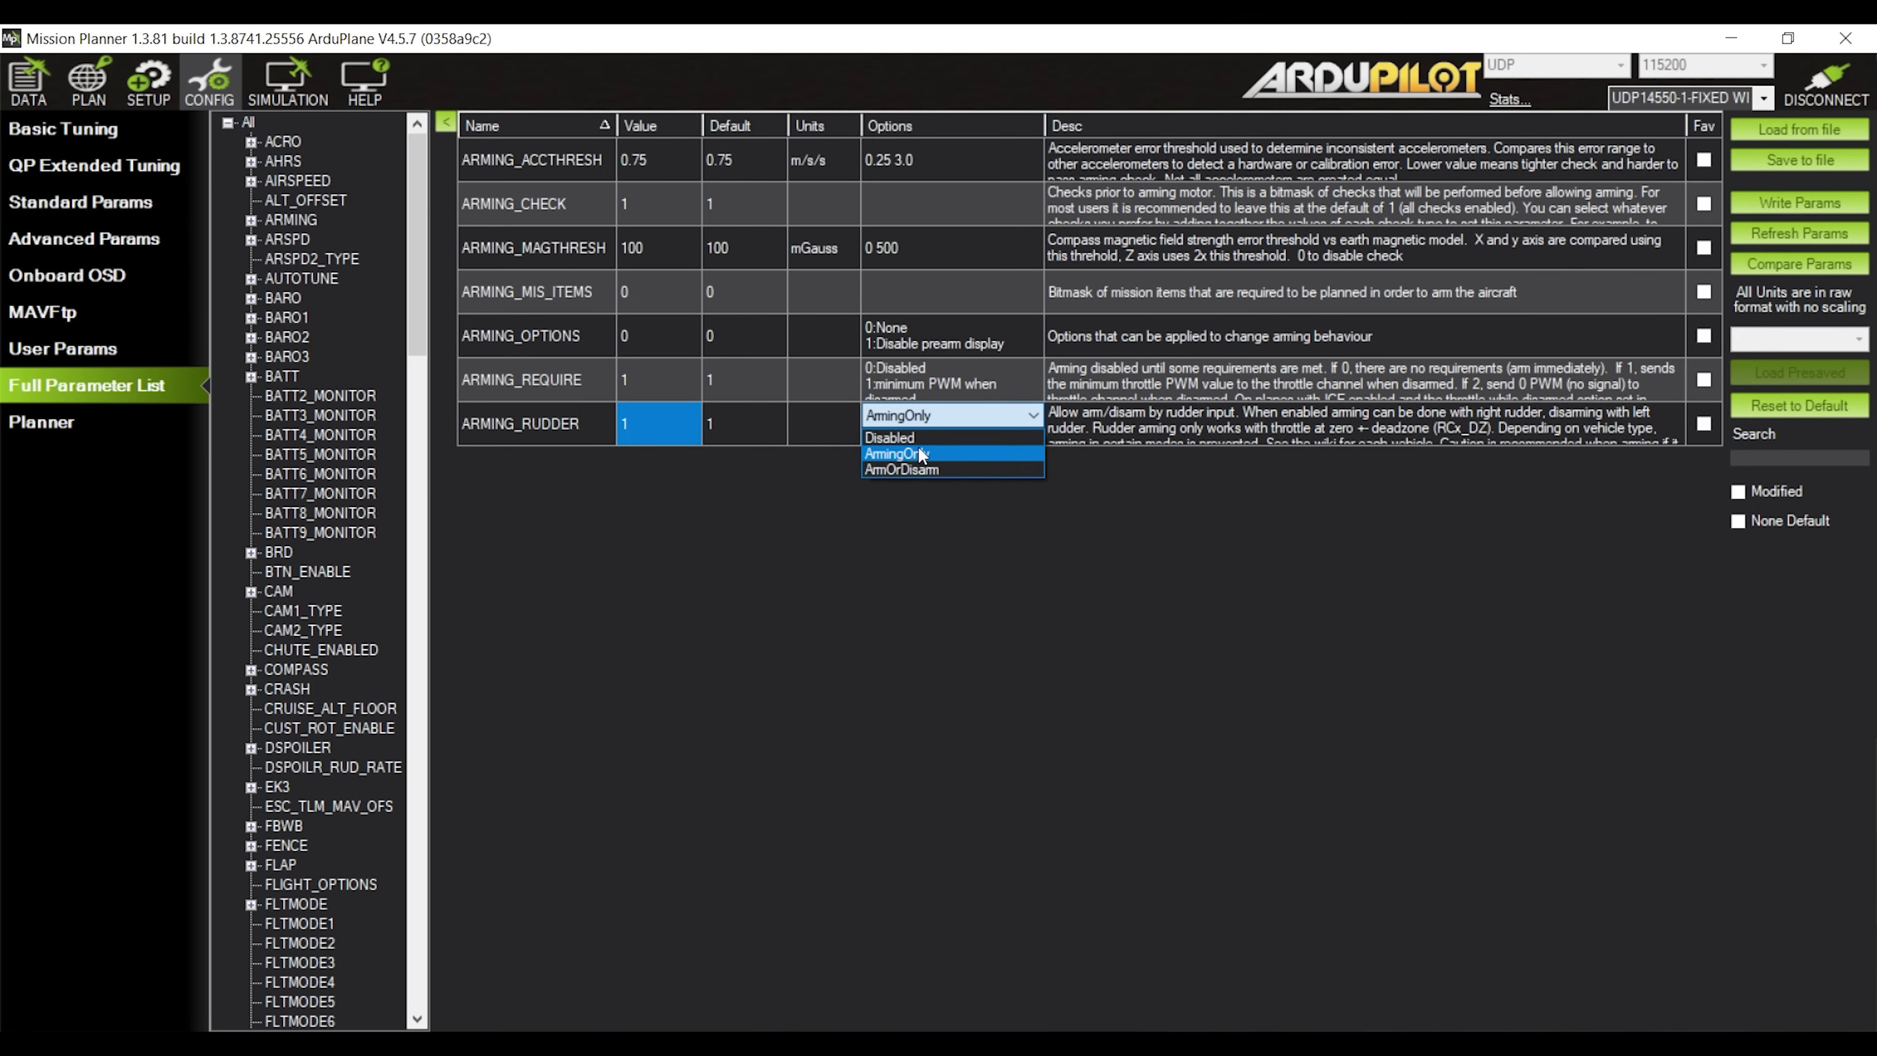
pyautogui.click(918, 471)
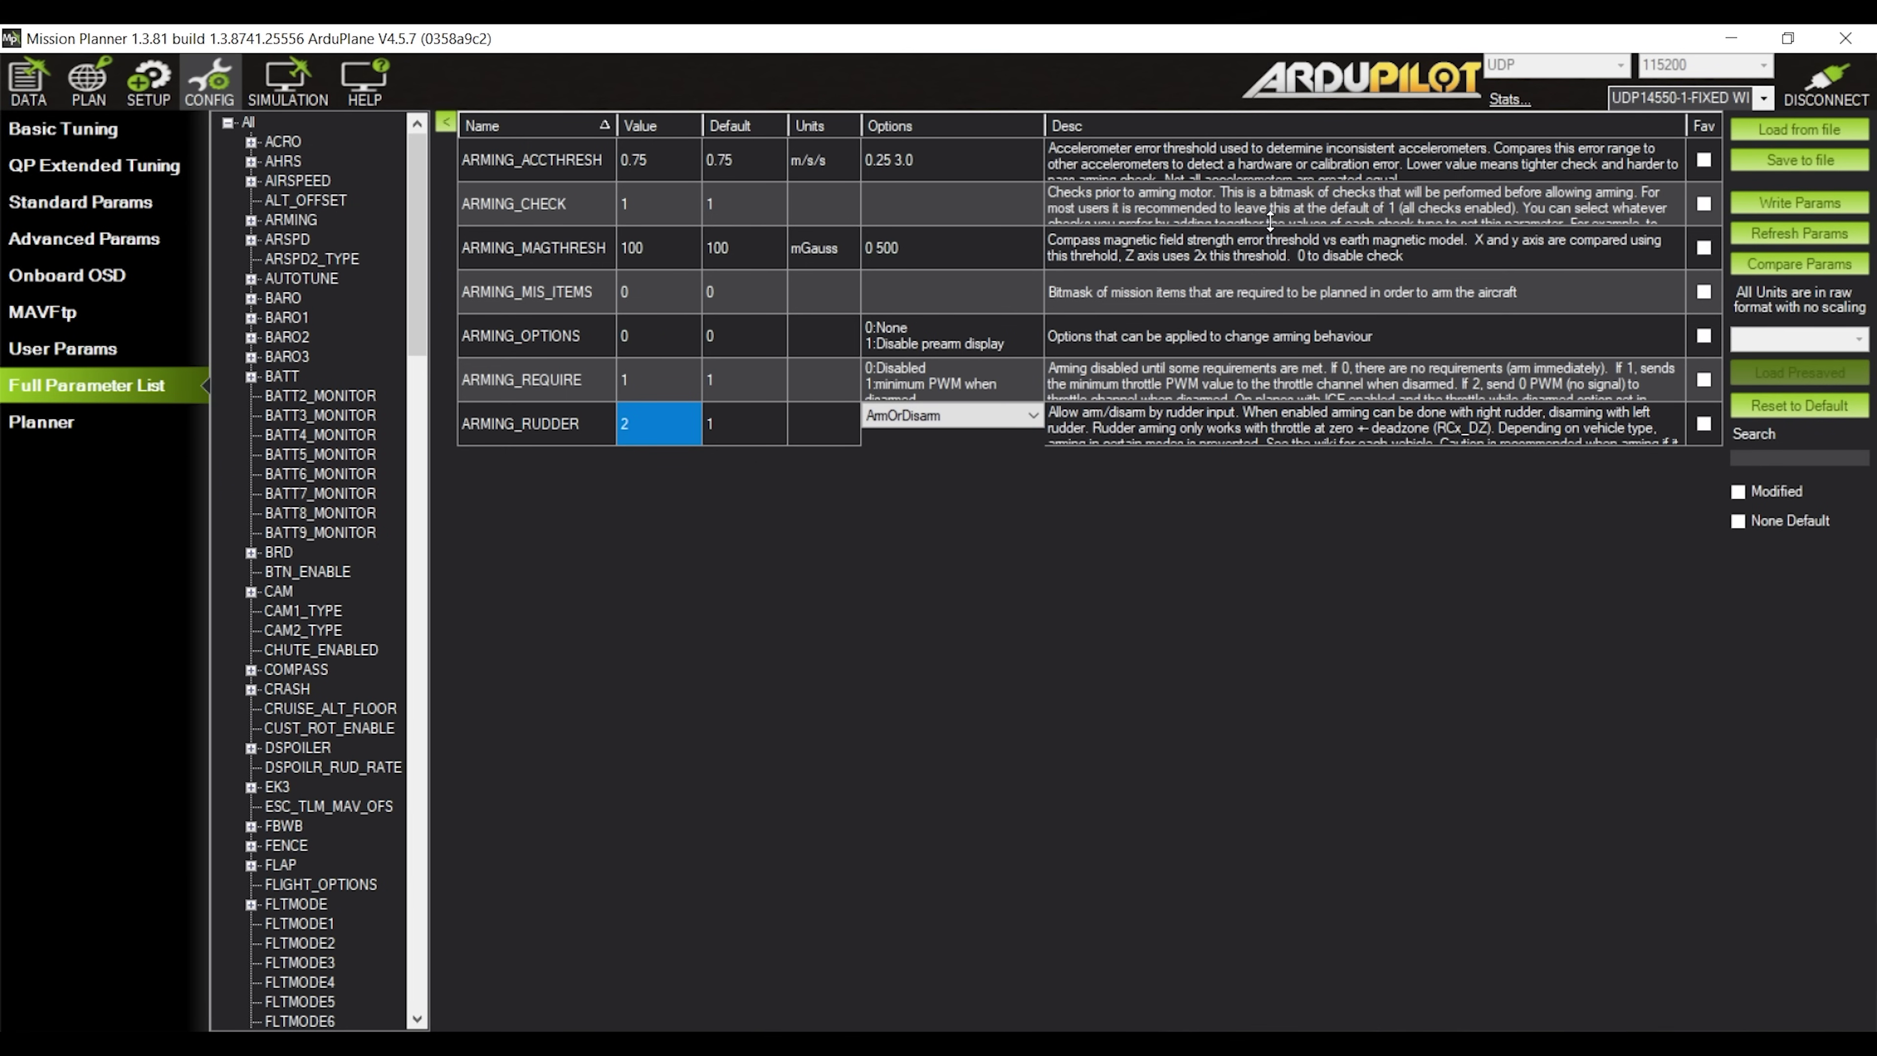
pyautogui.click(1757, 208)
pyautogui.click(1029, 586)
# - Dismiss the 'Parameters successfully saved' confirmation
pyautogui.click(1016, 562)
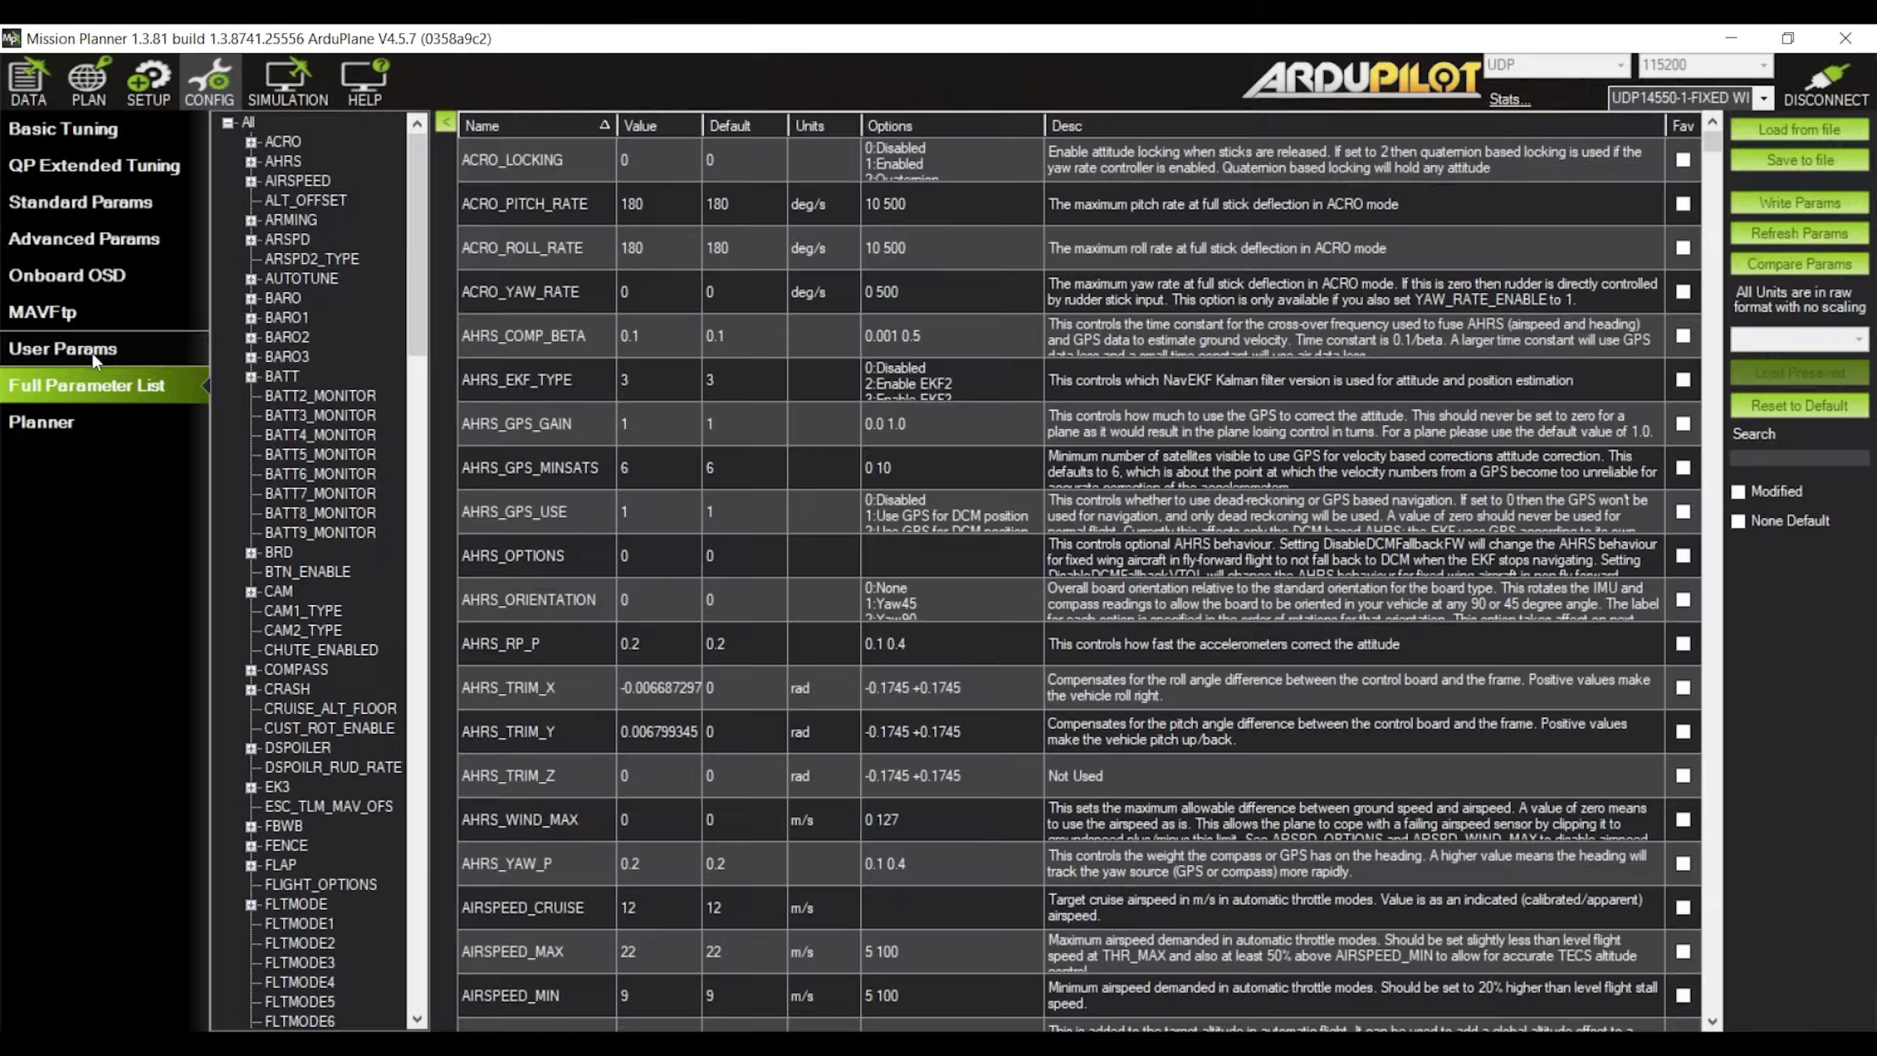
# - Set RC6_OPTION to AUTO Mode in User Params and switch to the Plan map
pyautogui.click(90, 350)
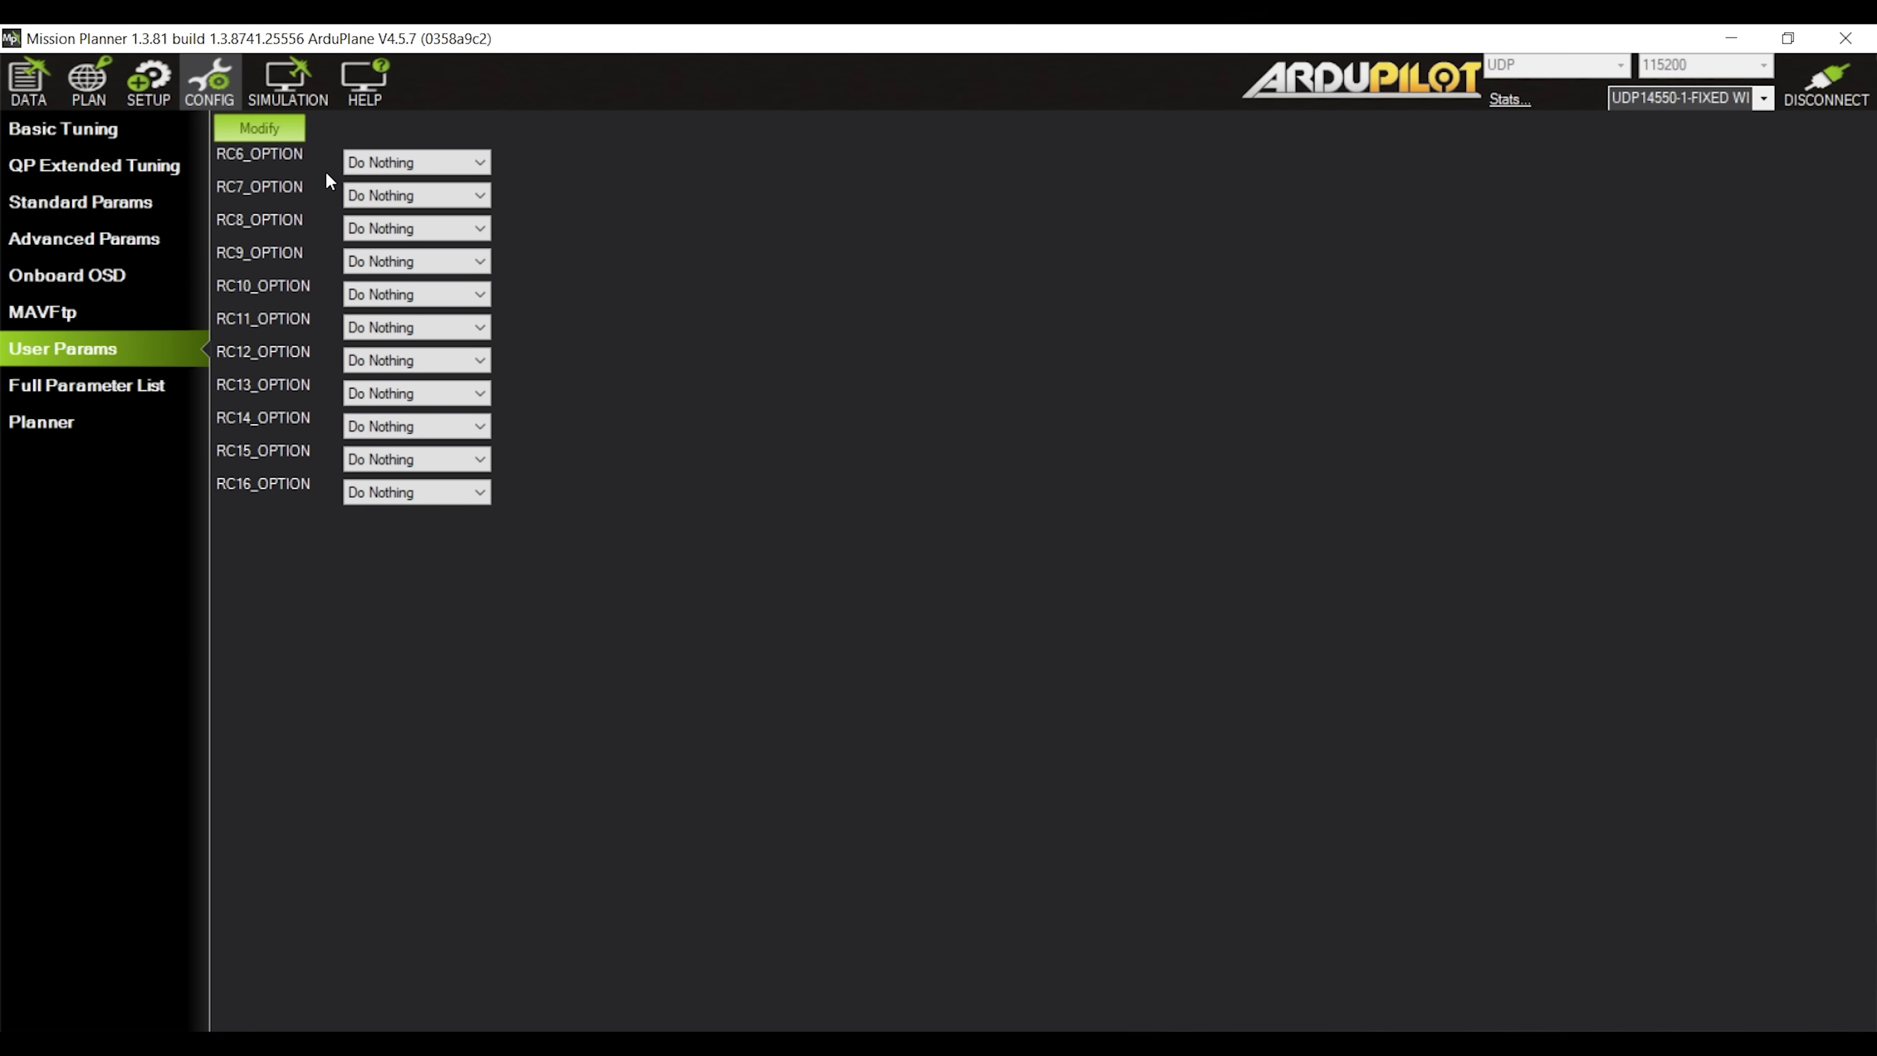
pyautogui.click(479, 164)
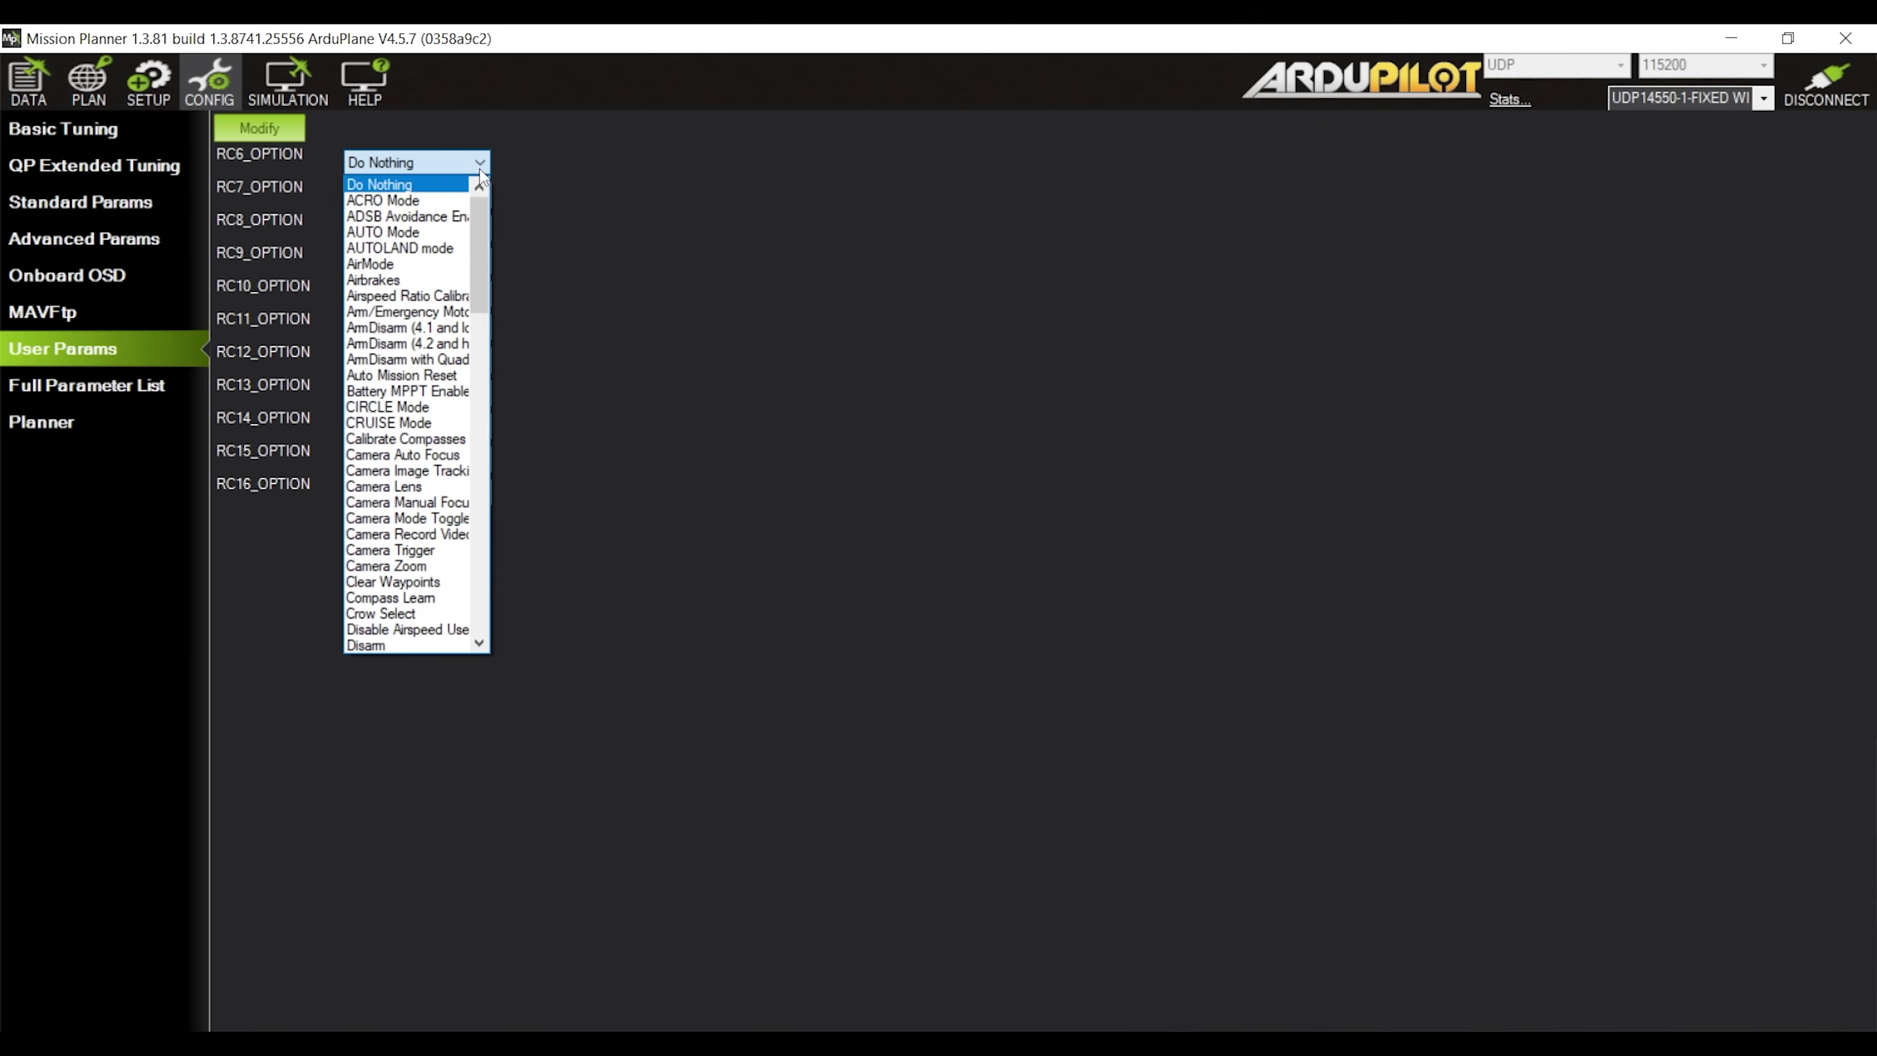
pyautogui.click(411, 233)
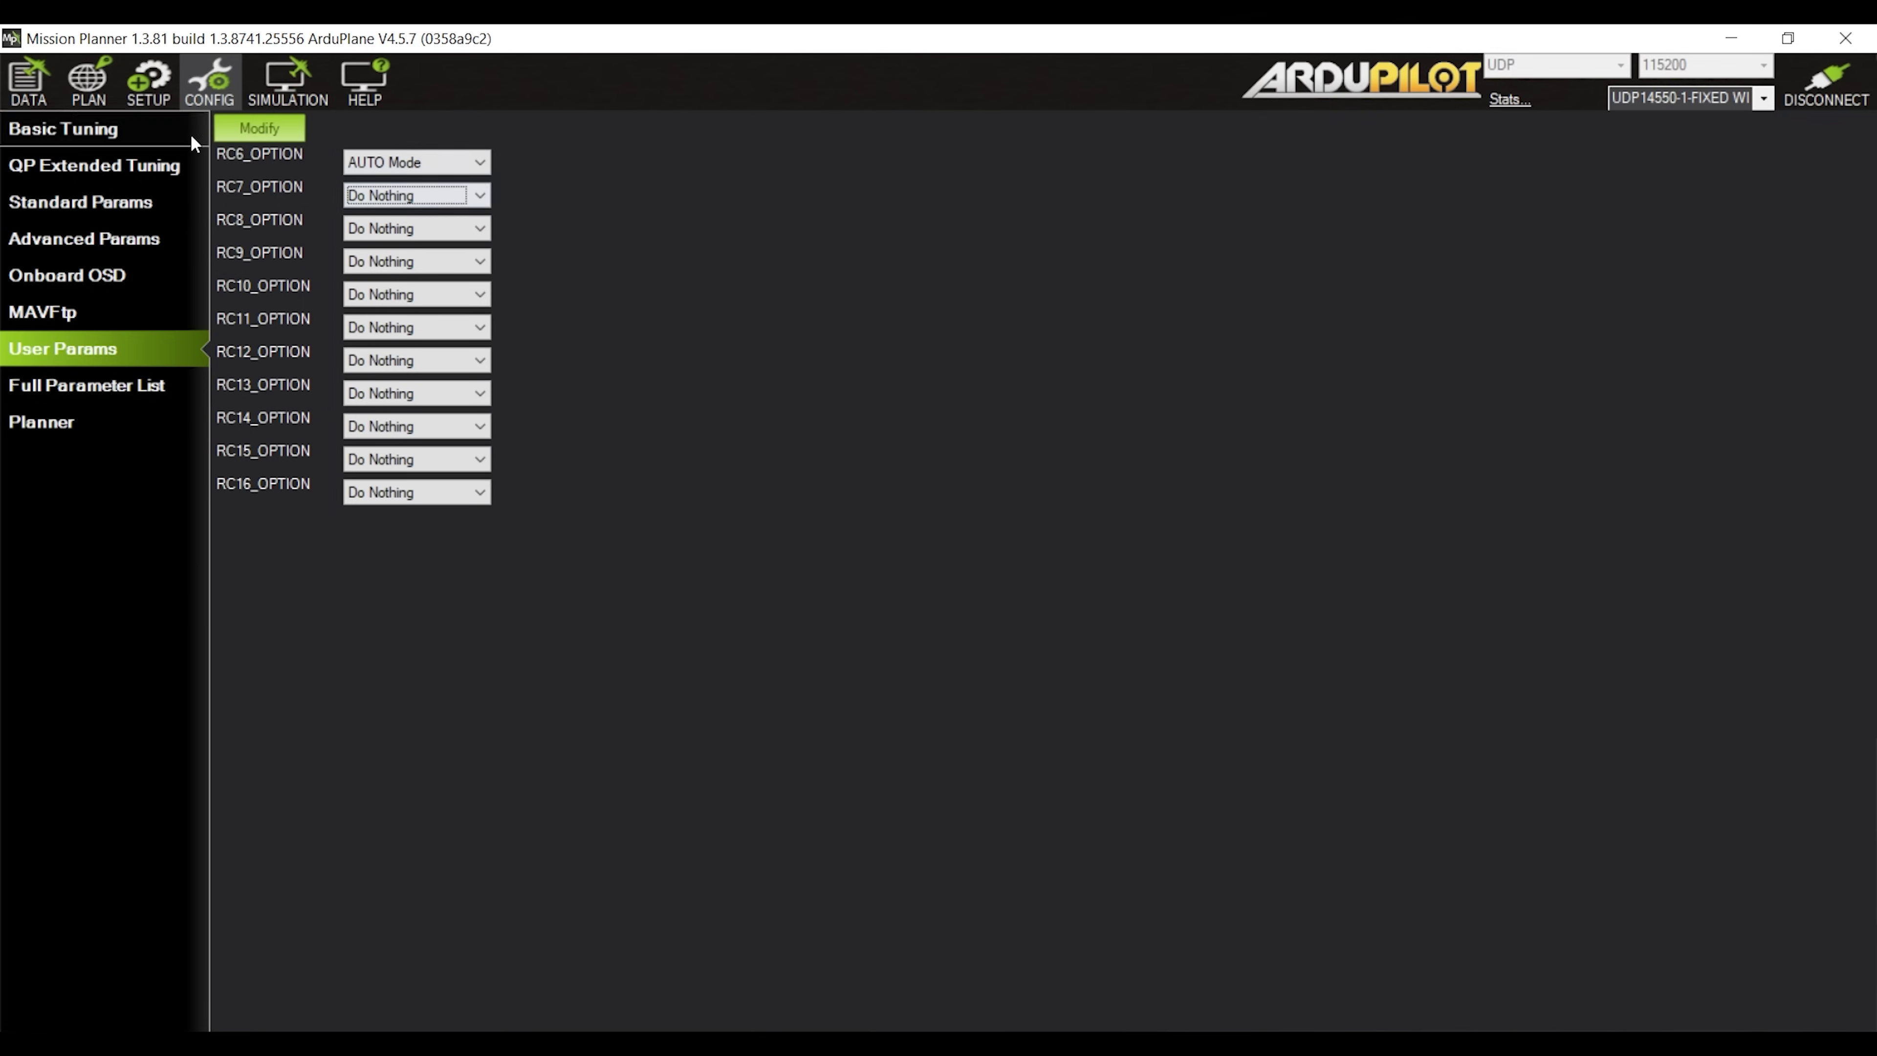
pyautogui.click(93, 80)
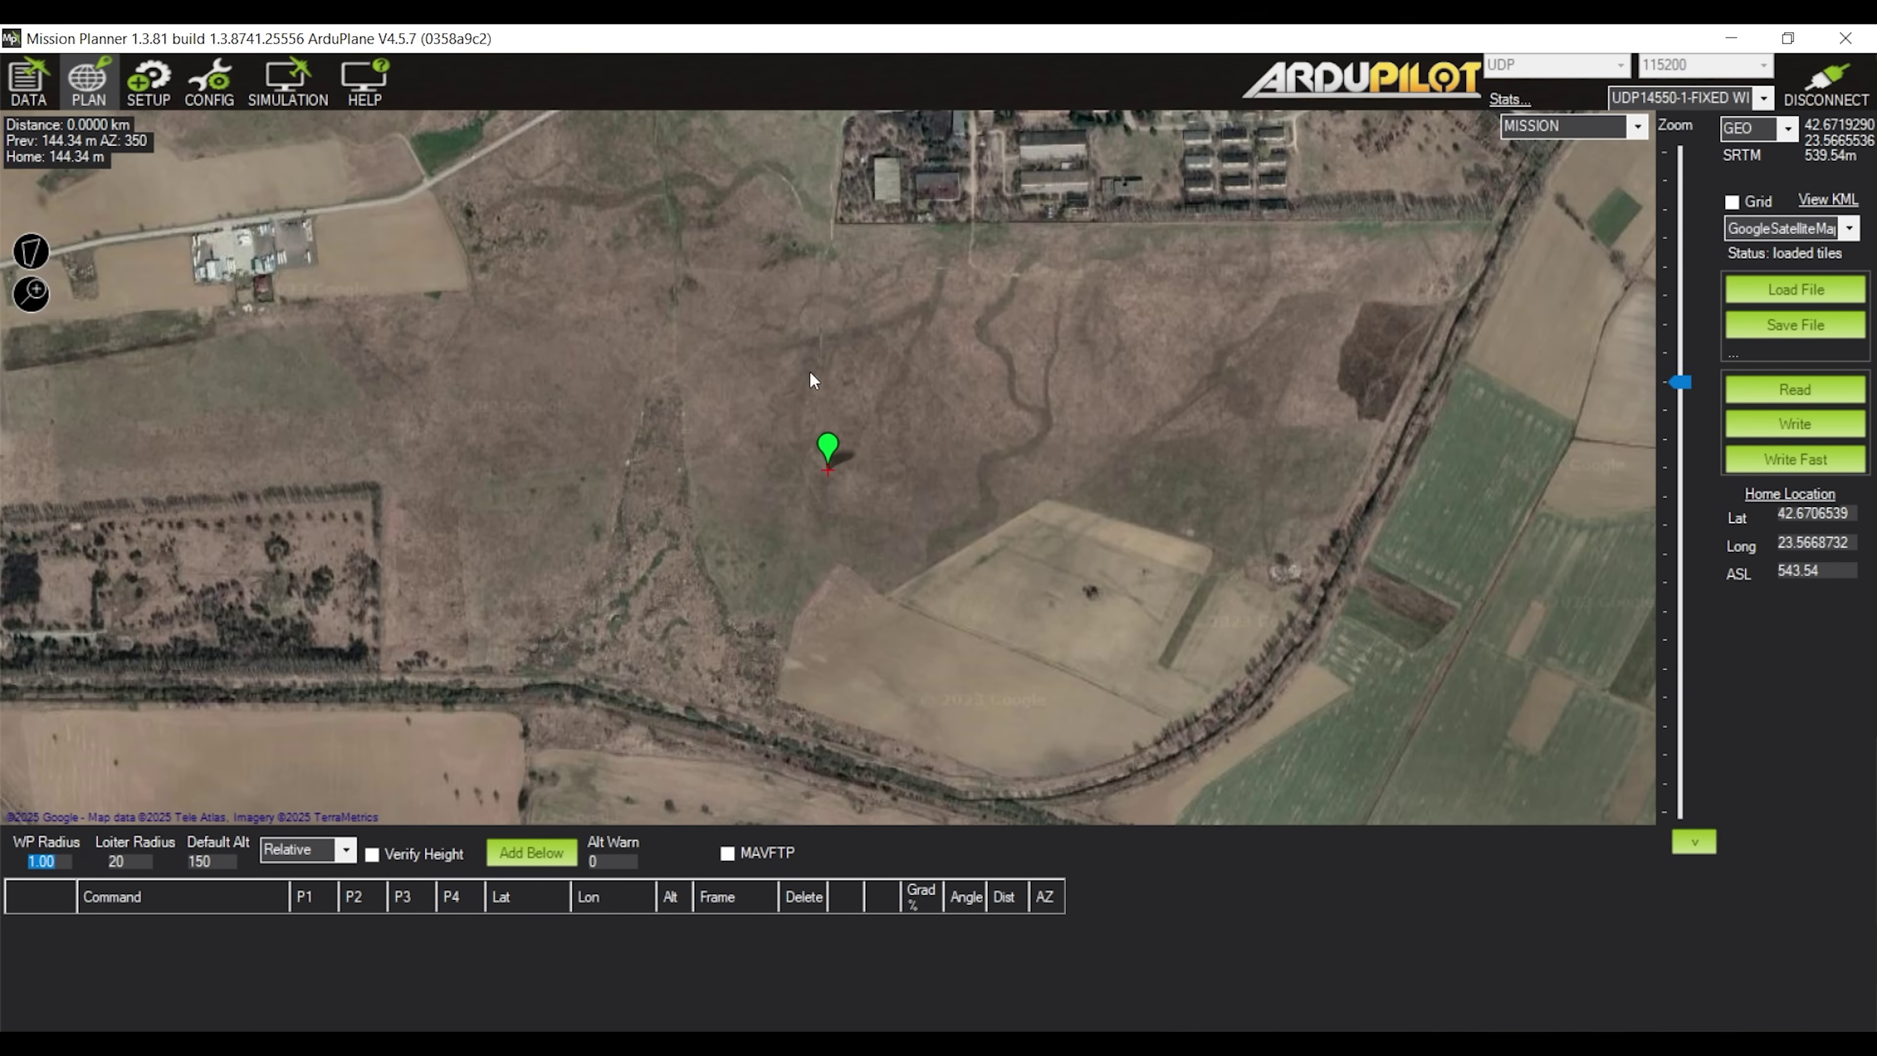
# - Place six waypoints on the map and drag them into a closed loop
pyautogui.click(827, 298)
pyautogui.click(1232, 316)
pyautogui.click(1232, 503)
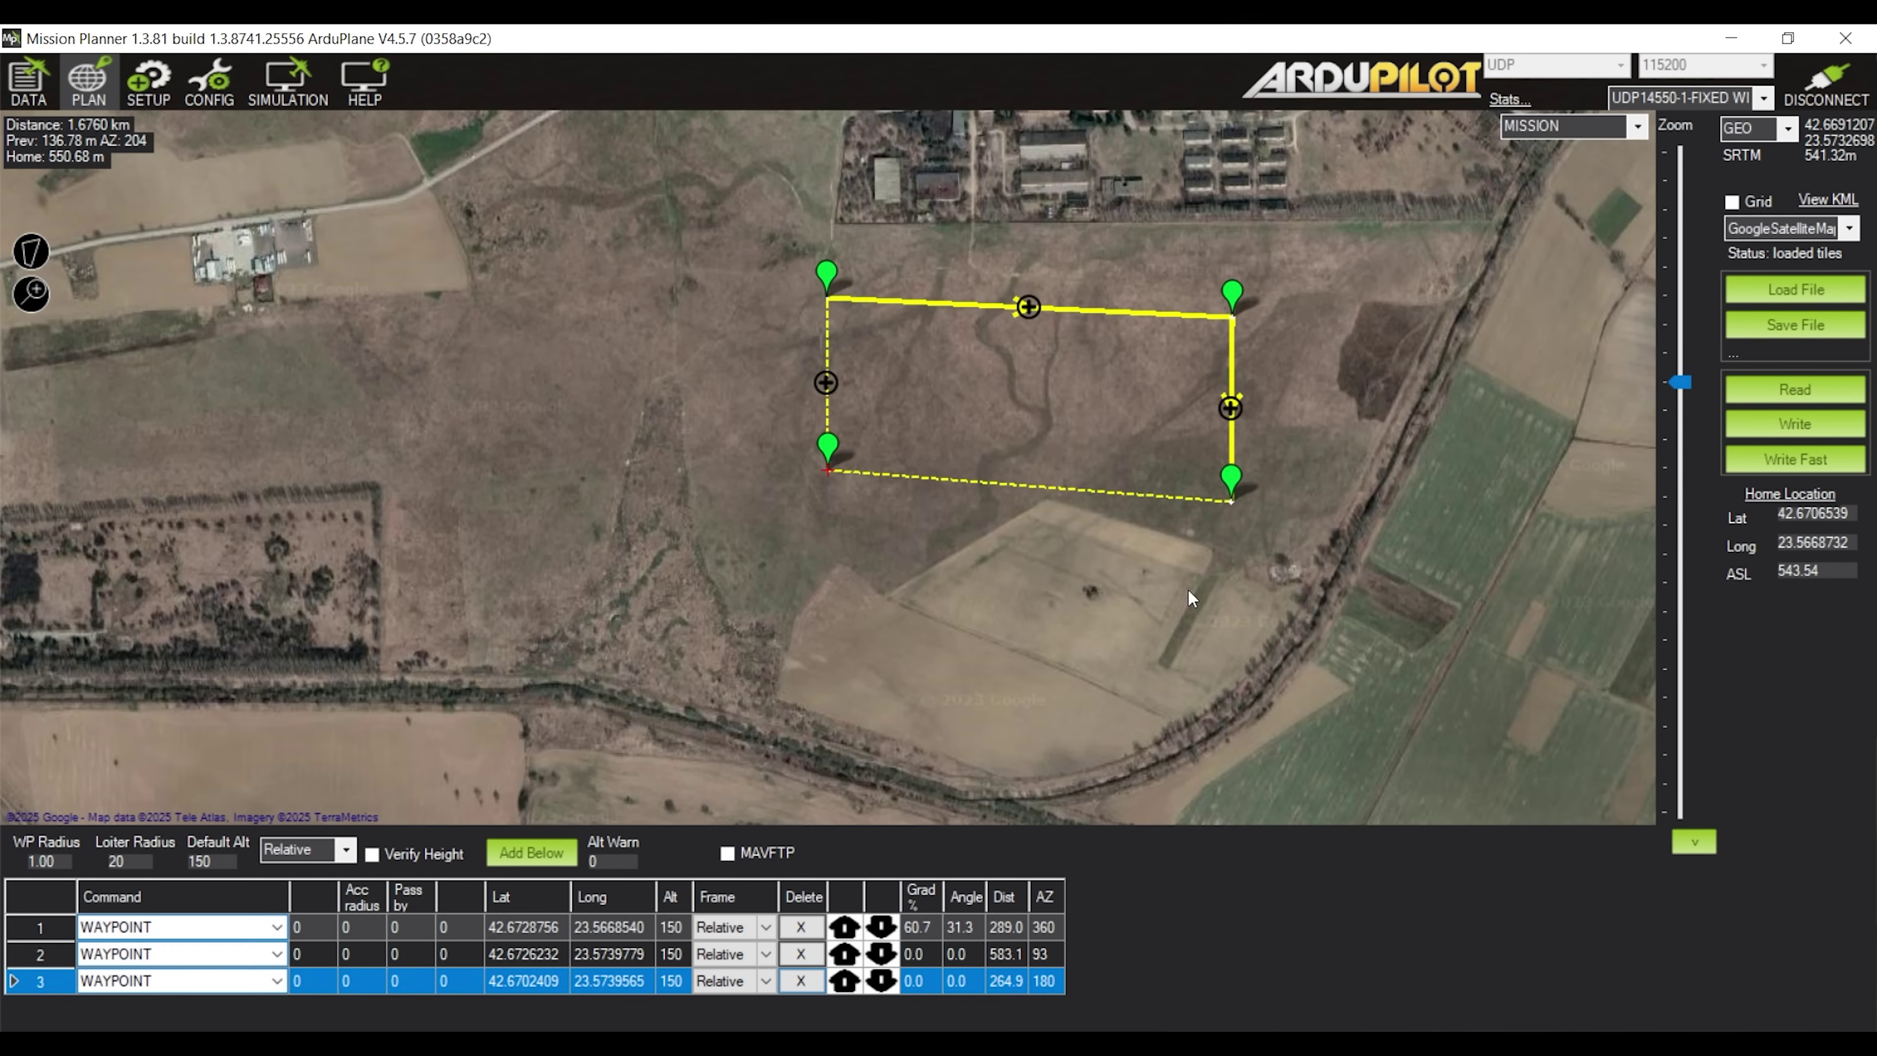
pyautogui.click(1014, 627)
pyautogui.click(842, 582)
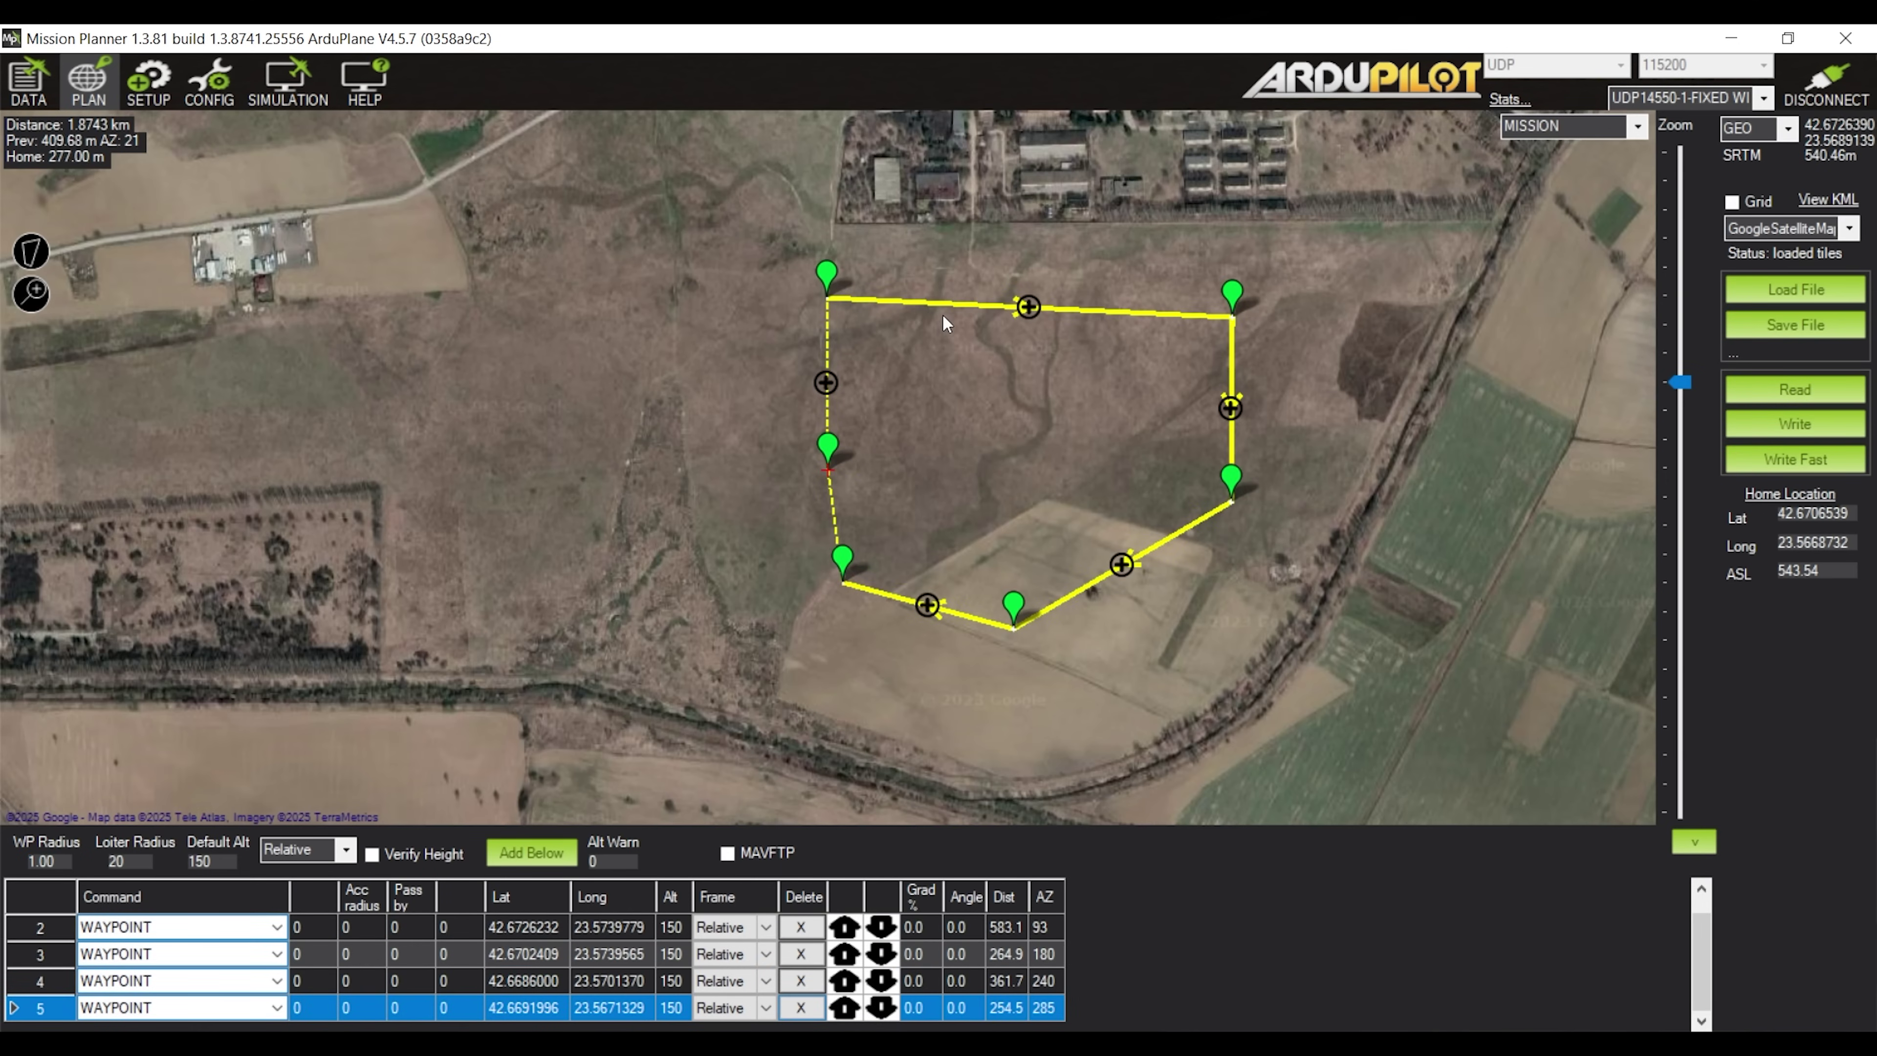
pyautogui.click(895, 300)
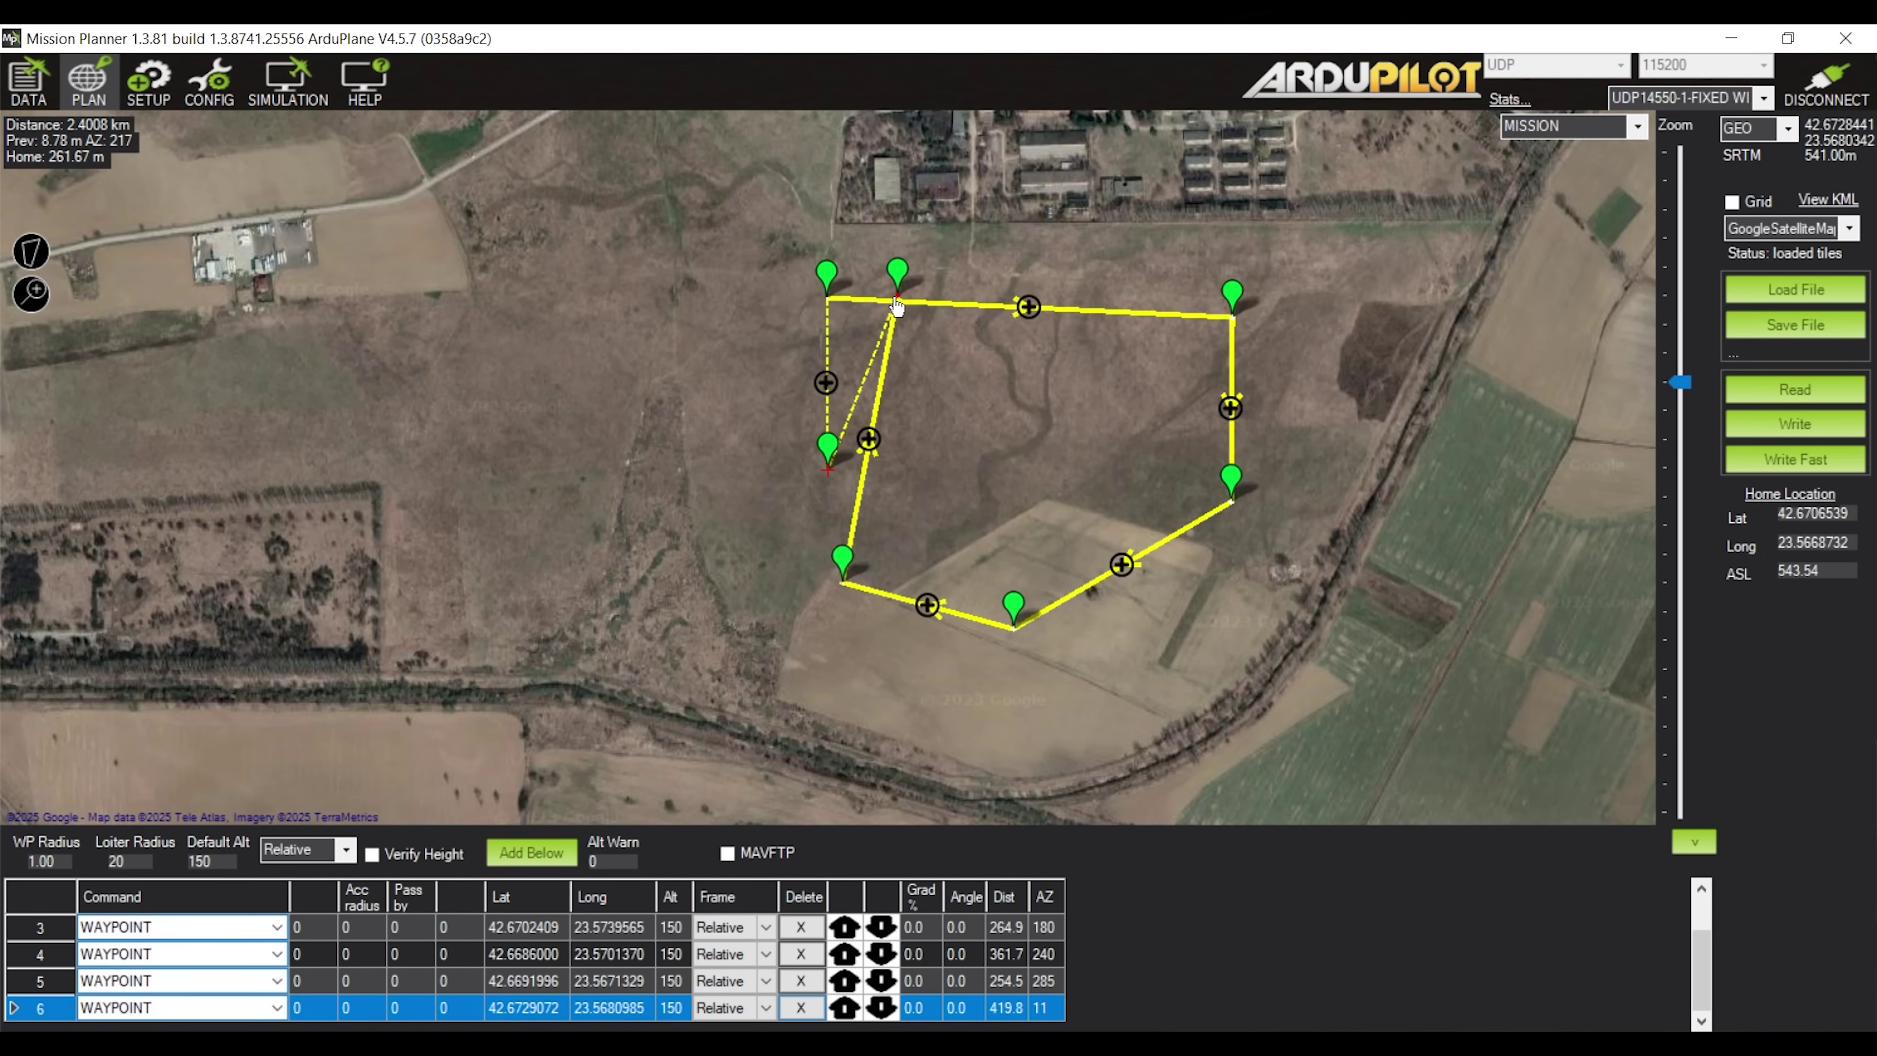
pyautogui.moveTo(892, 281); pyautogui.dragTo(696, 510)
pyautogui.moveTo(826, 281); pyautogui.dragTo(919, 309)
# - Make mission item 1 a TAKEOFF with 15° pitch and write the mission to the plane
pyautogui.click(279, 930)
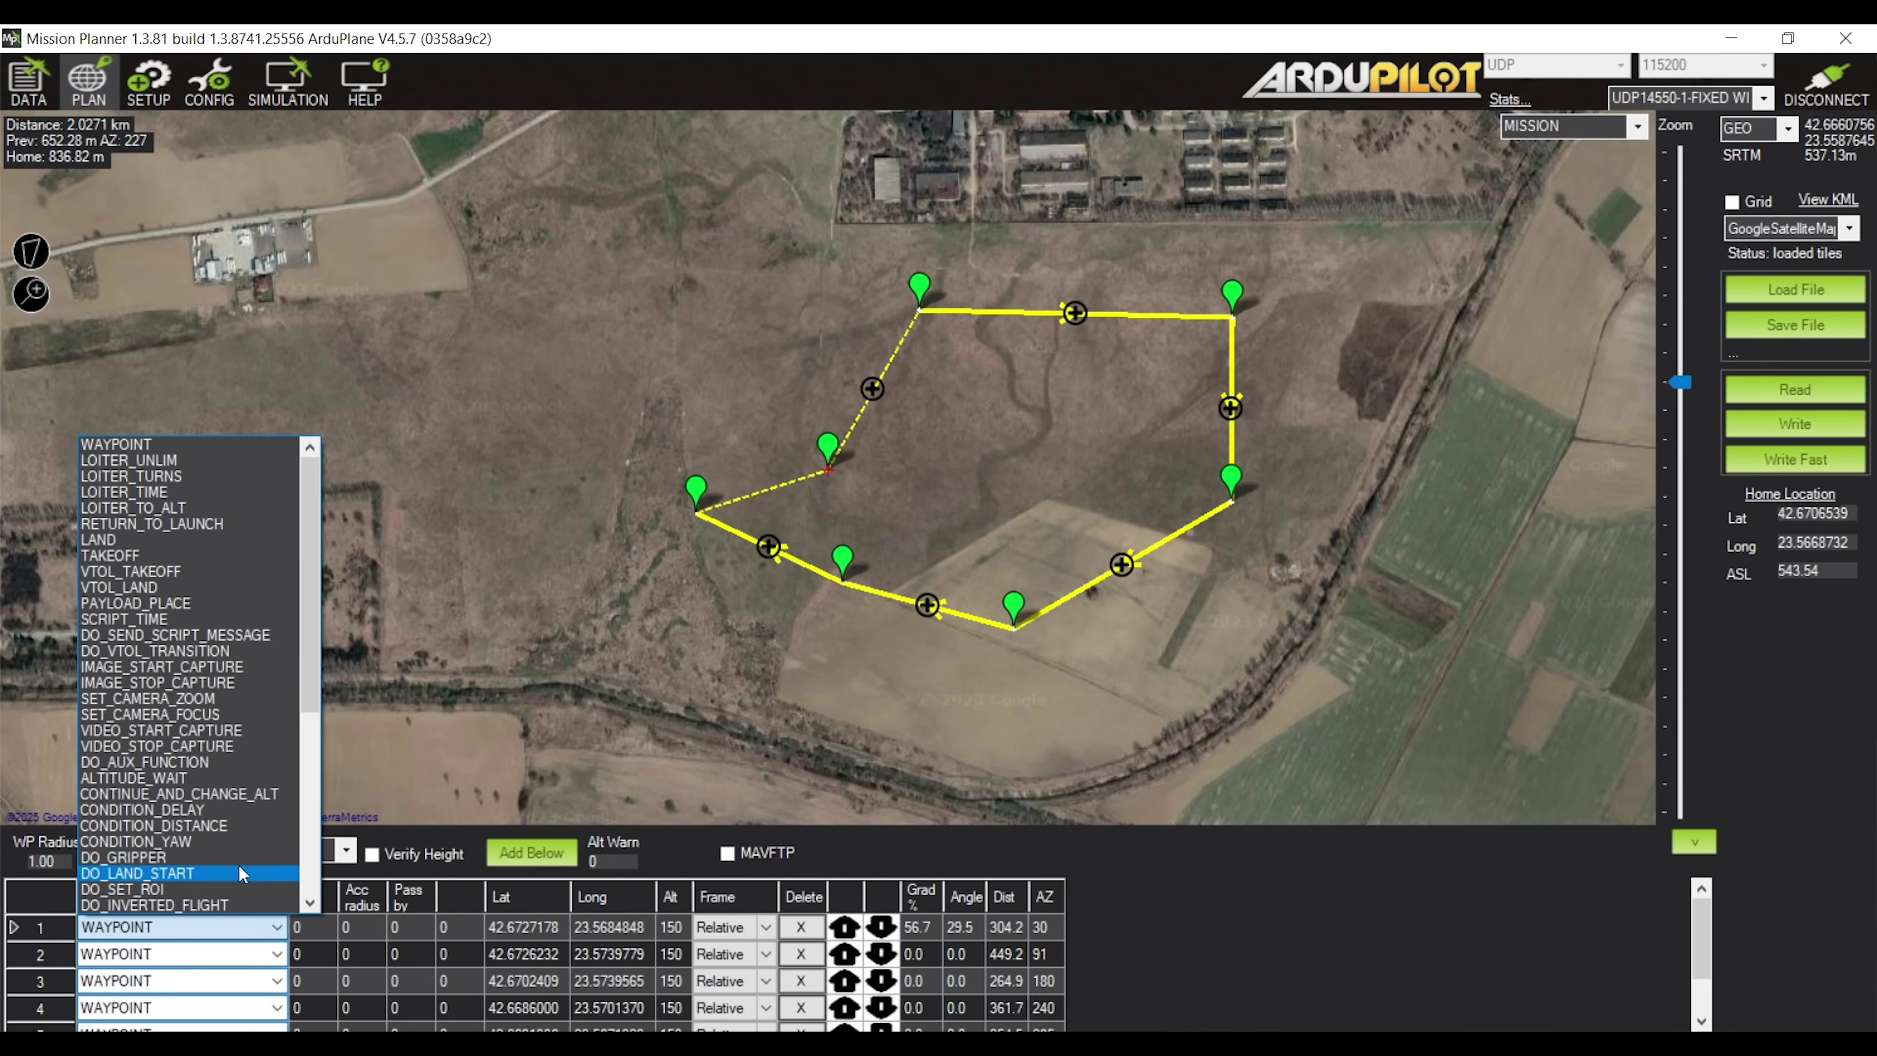
pyautogui.click(137, 555)
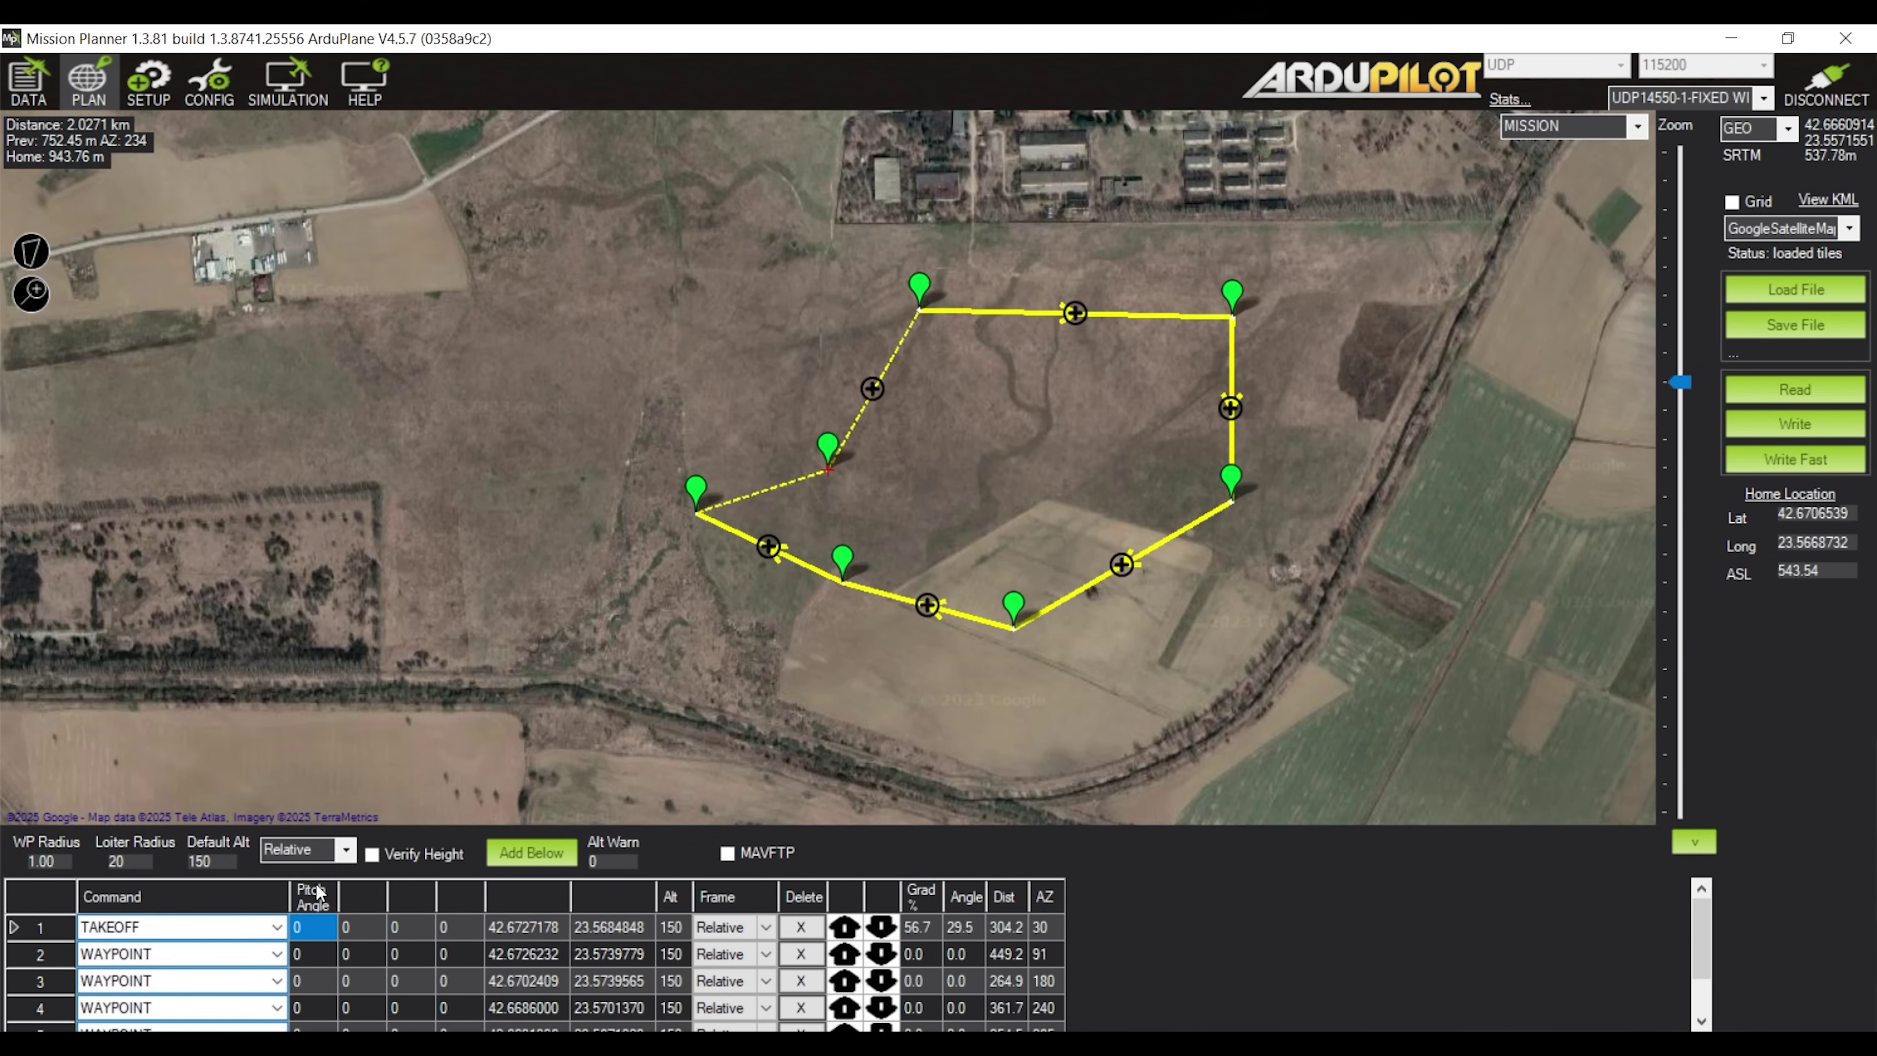
pyautogui.write('15')
pyautogui.press('Tab')
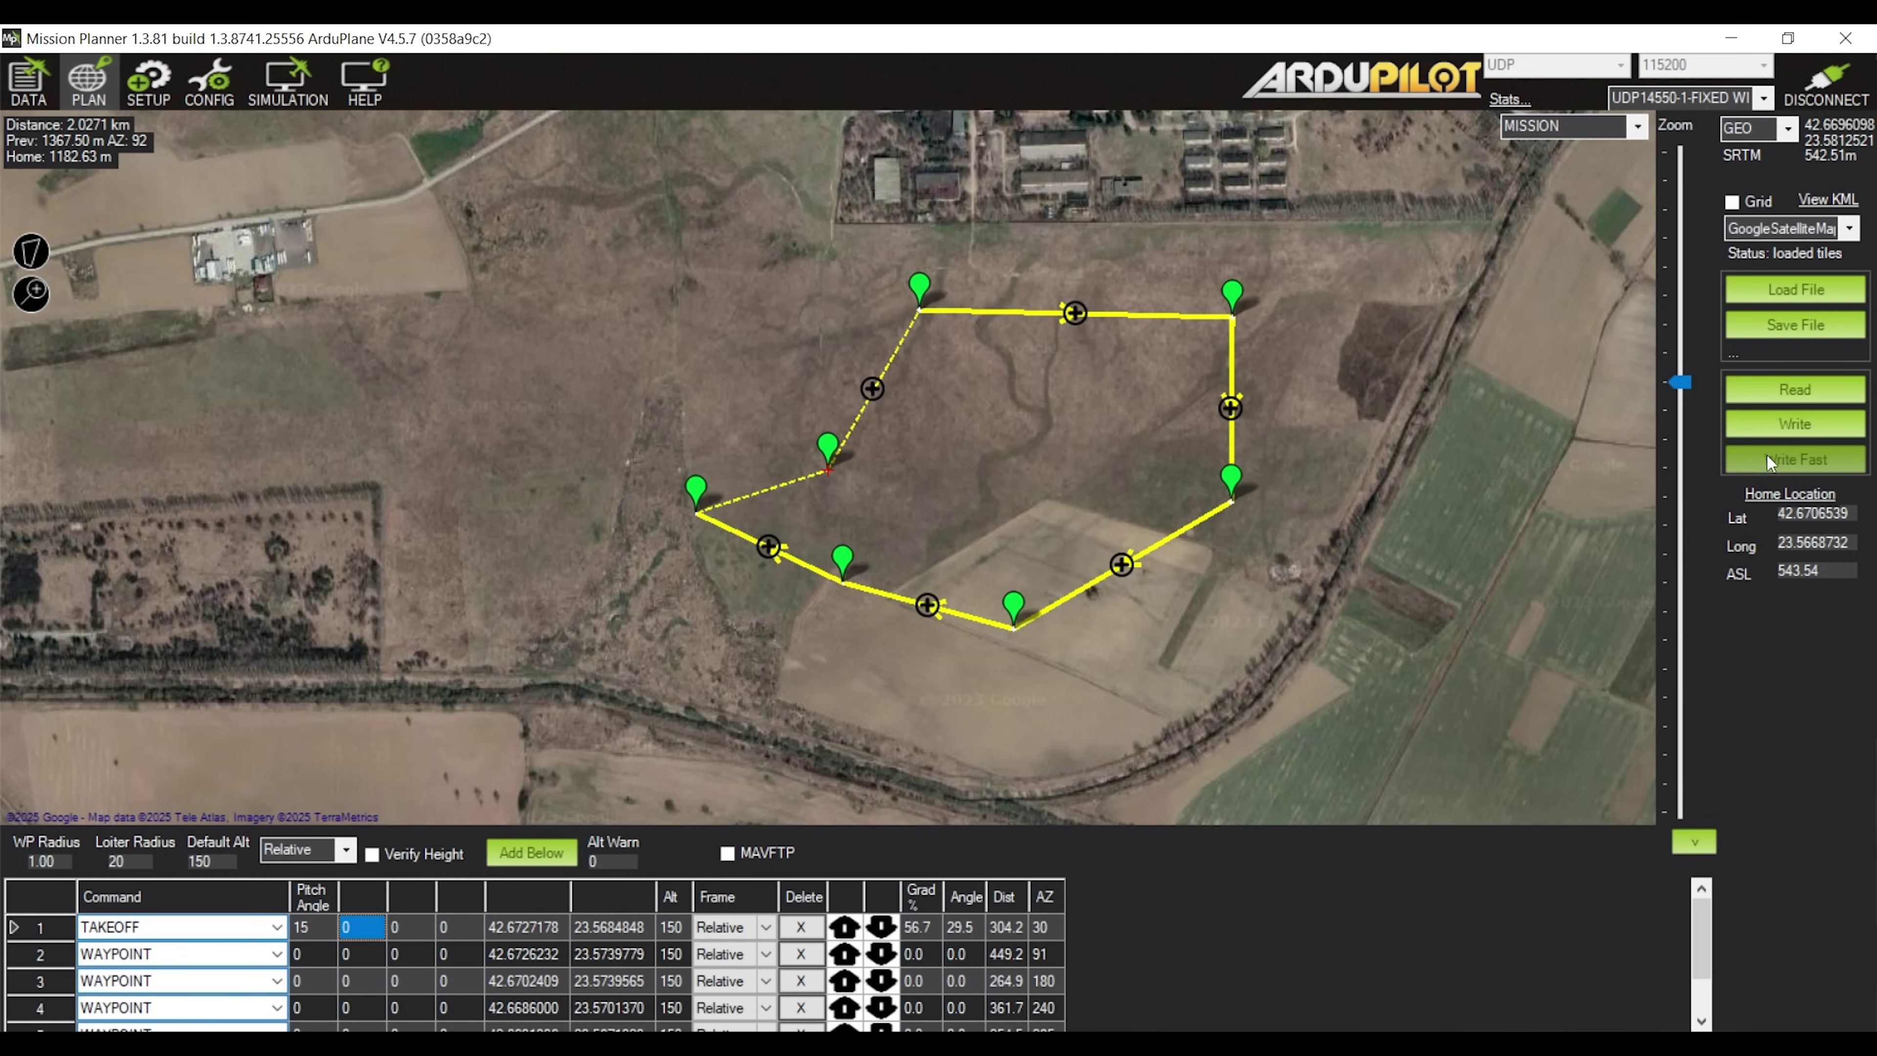
pyautogui.click(1782, 422)
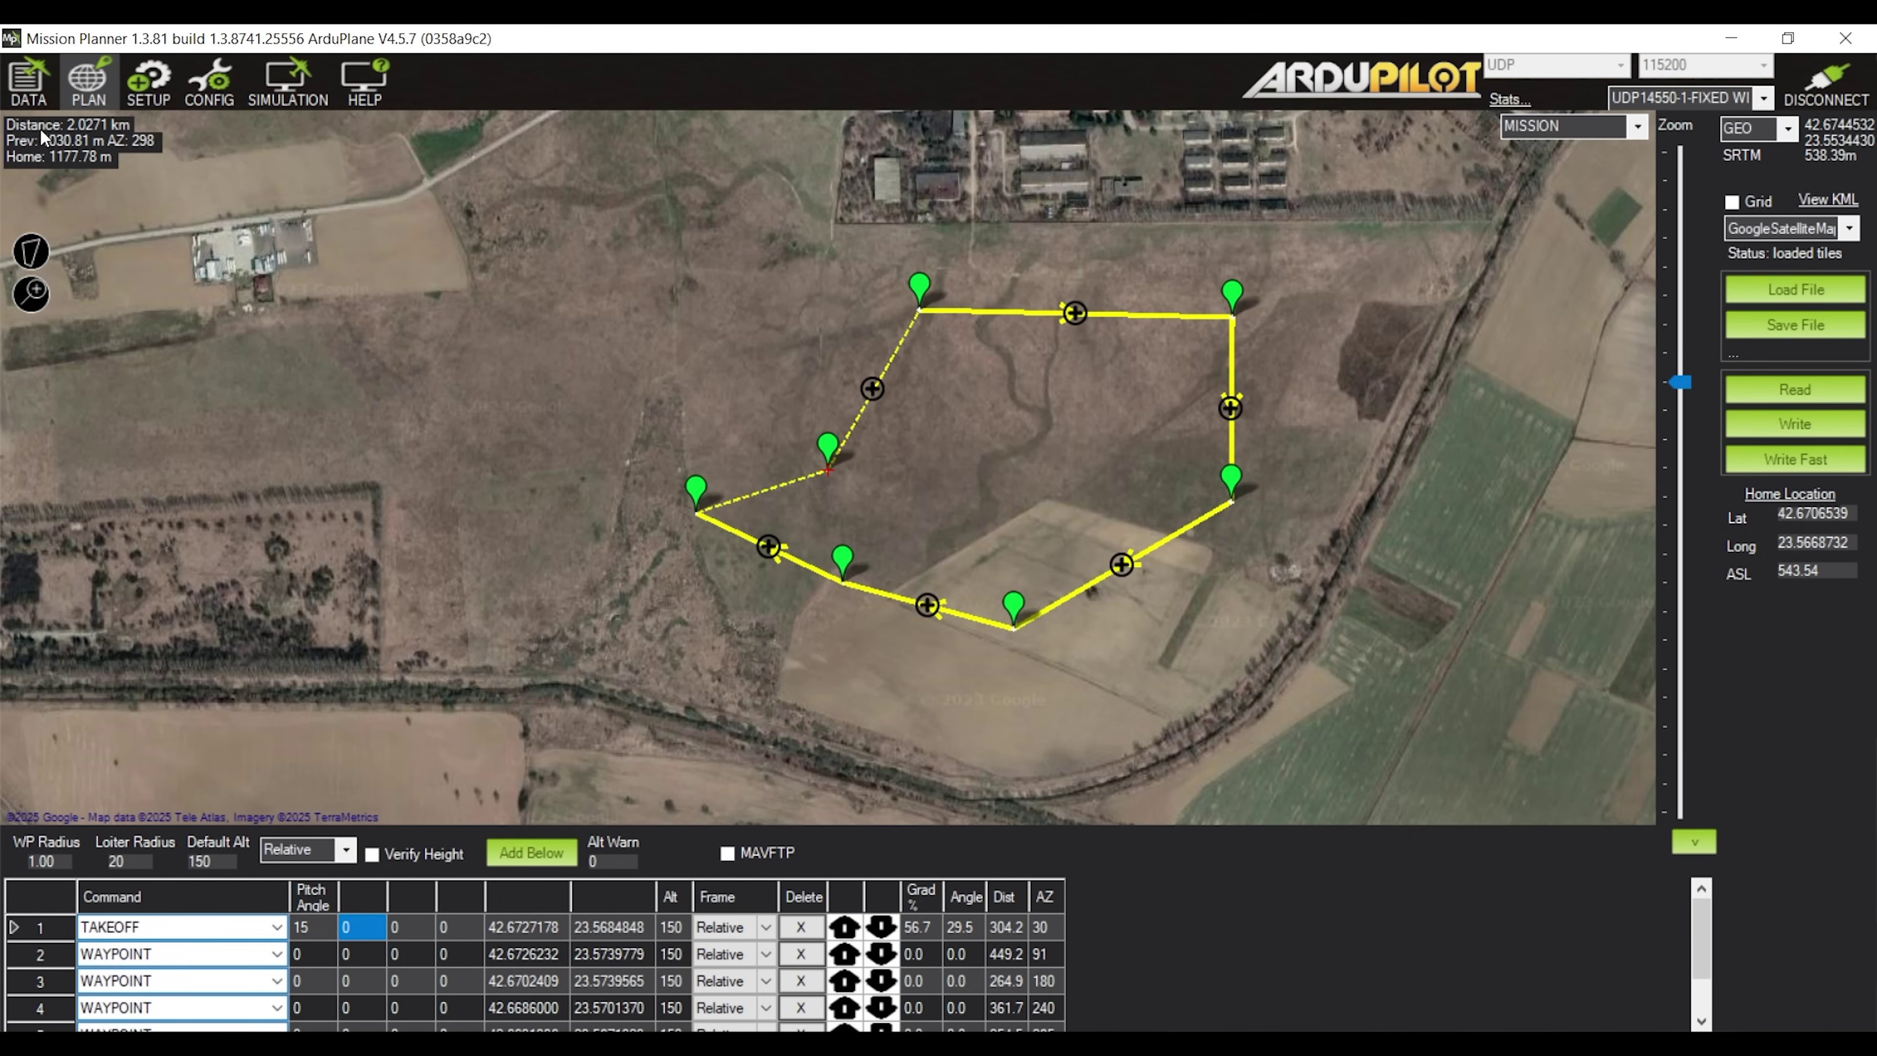
# - Switch to the Flight Data screen to check the plane's status
pyautogui.click(27, 81)
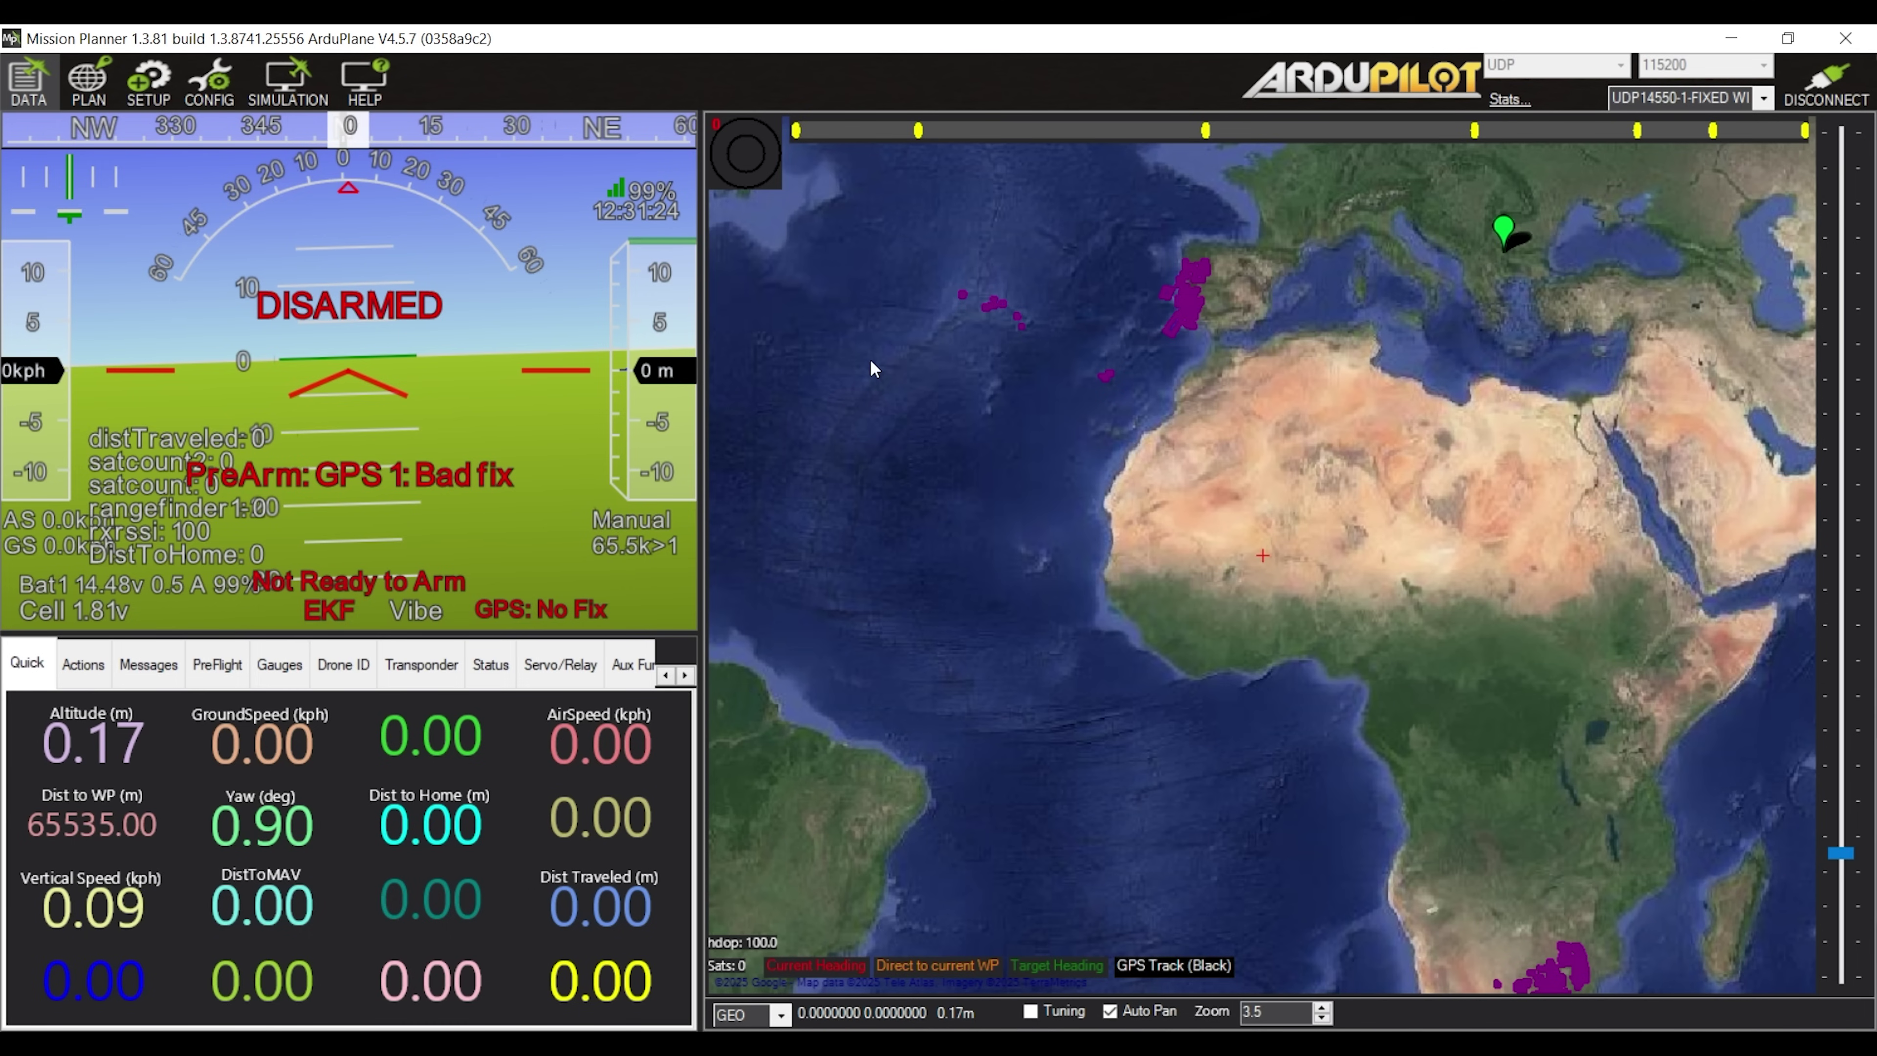
# - In the Full Parameter List, filter to WP parameters and edit WP_LOITER_RAD to 200
pyautogui.click(209, 81)
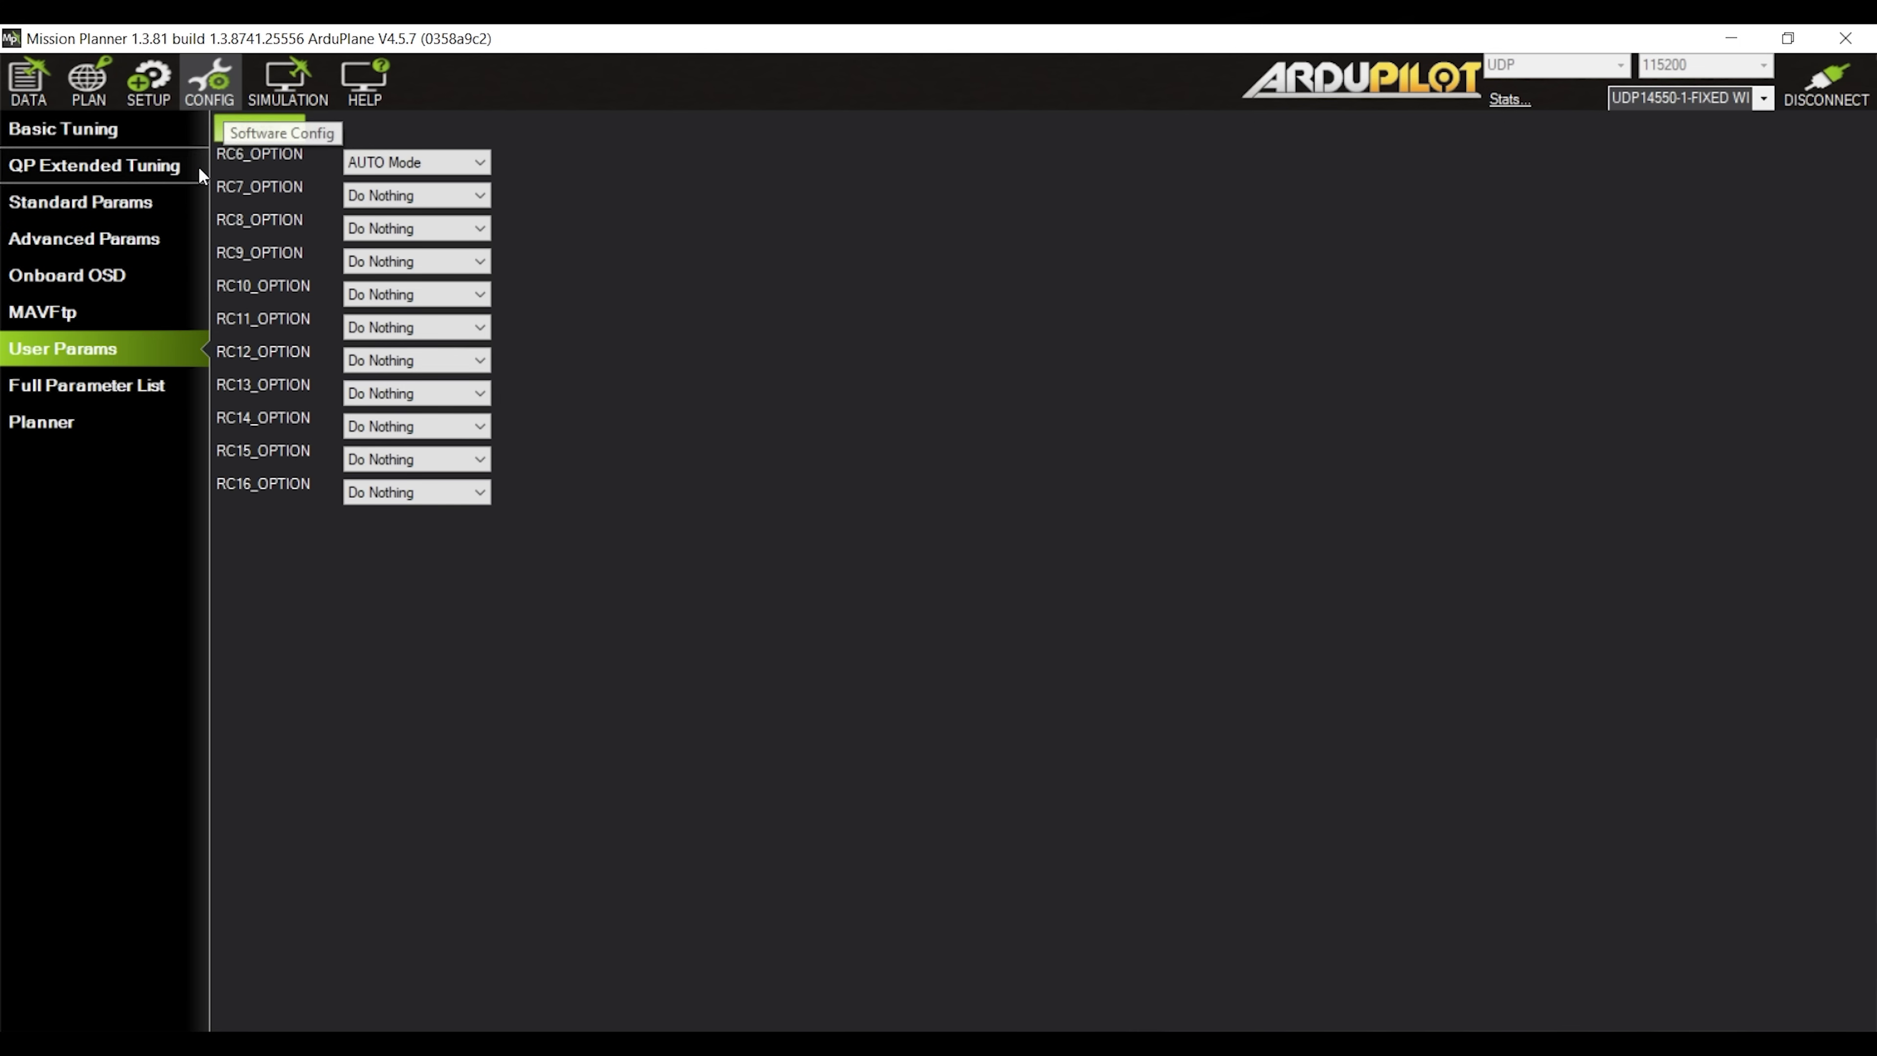
pyautogui.click(107, 388)
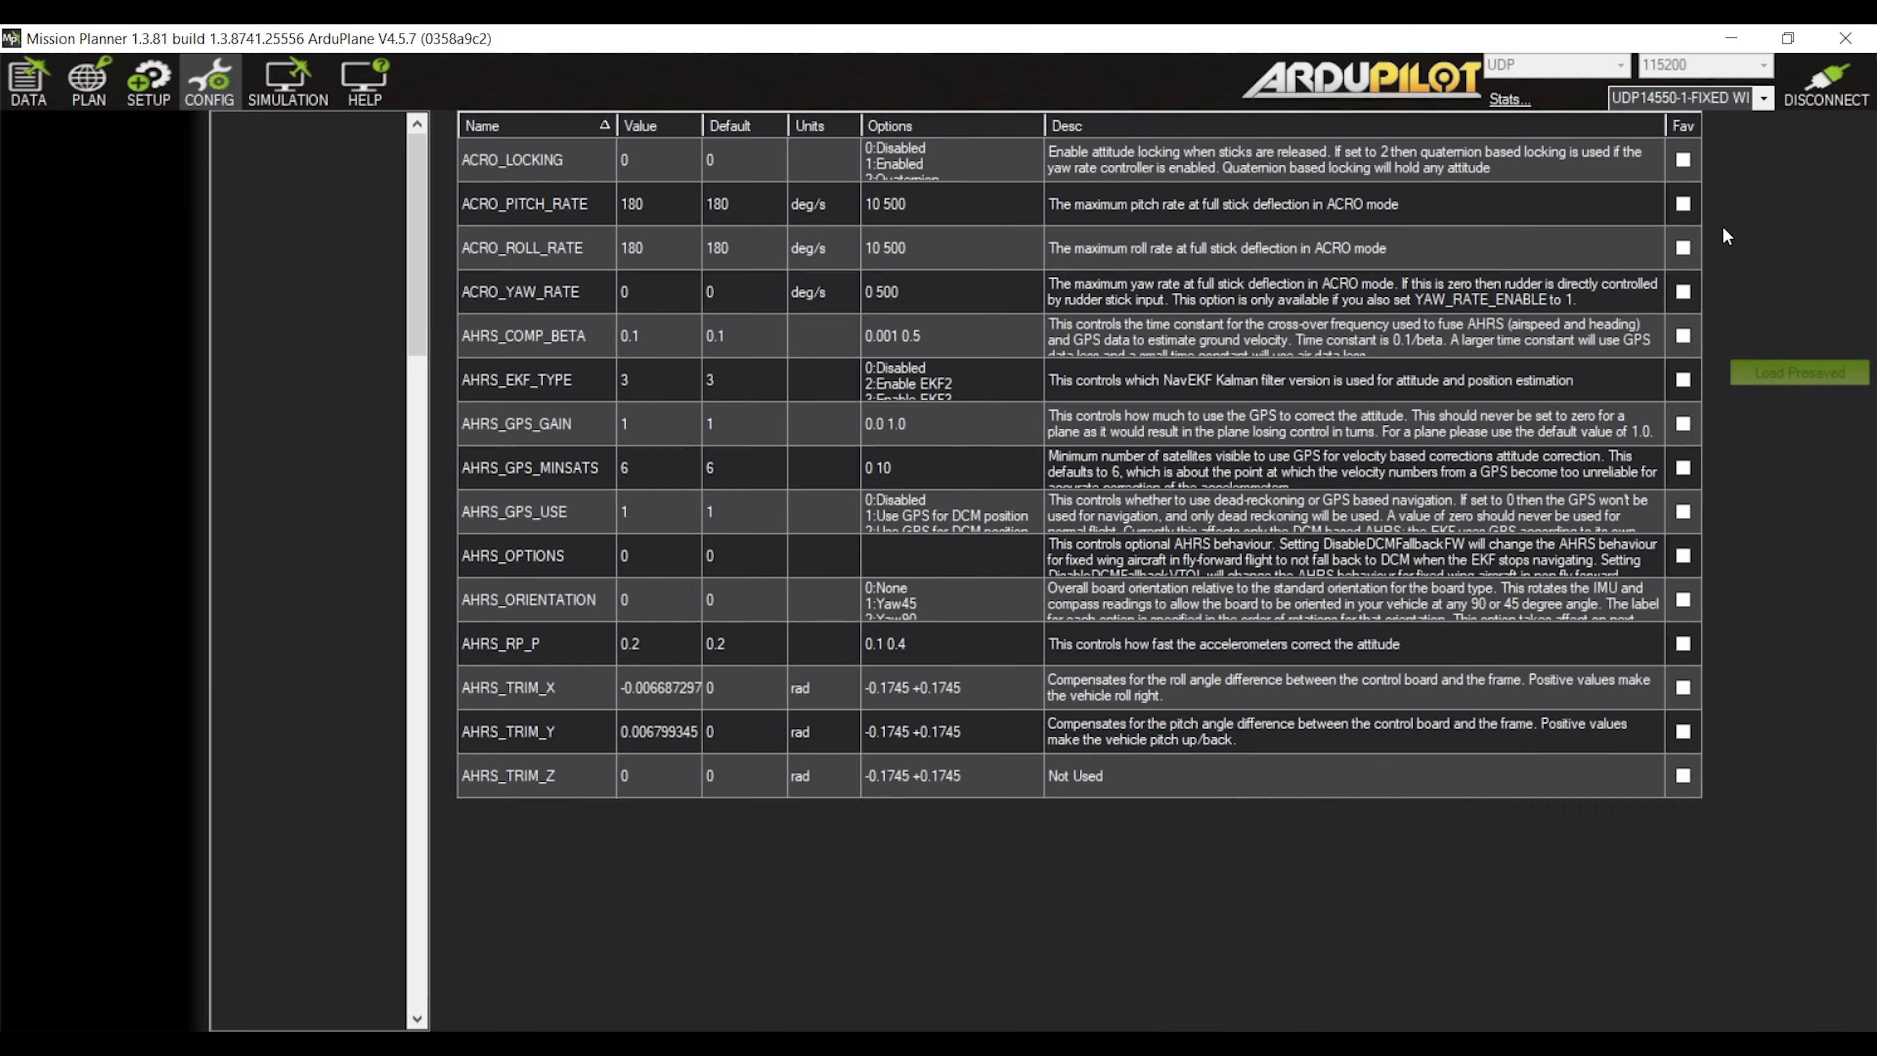
pyautogui.click(954, 588)
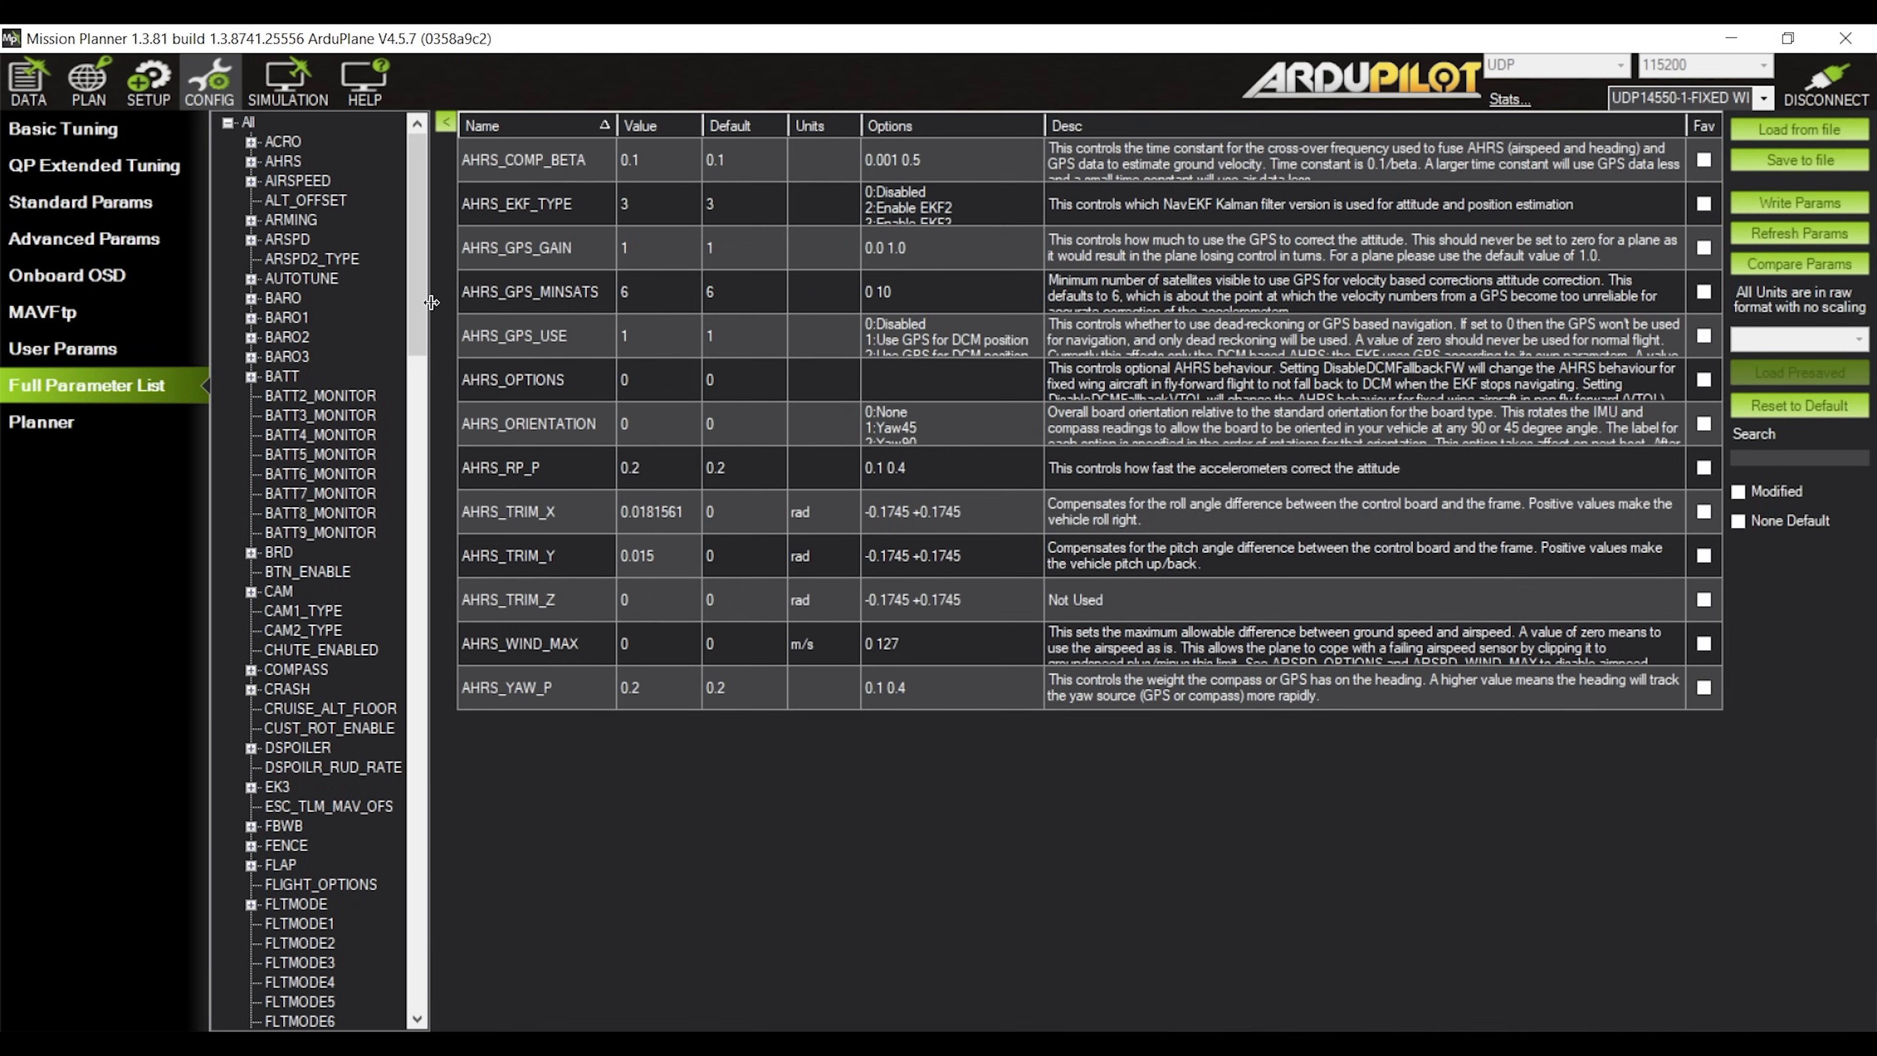
pyautogui.moveTo(419, 288); pyautogui.dragTo(422, 960)
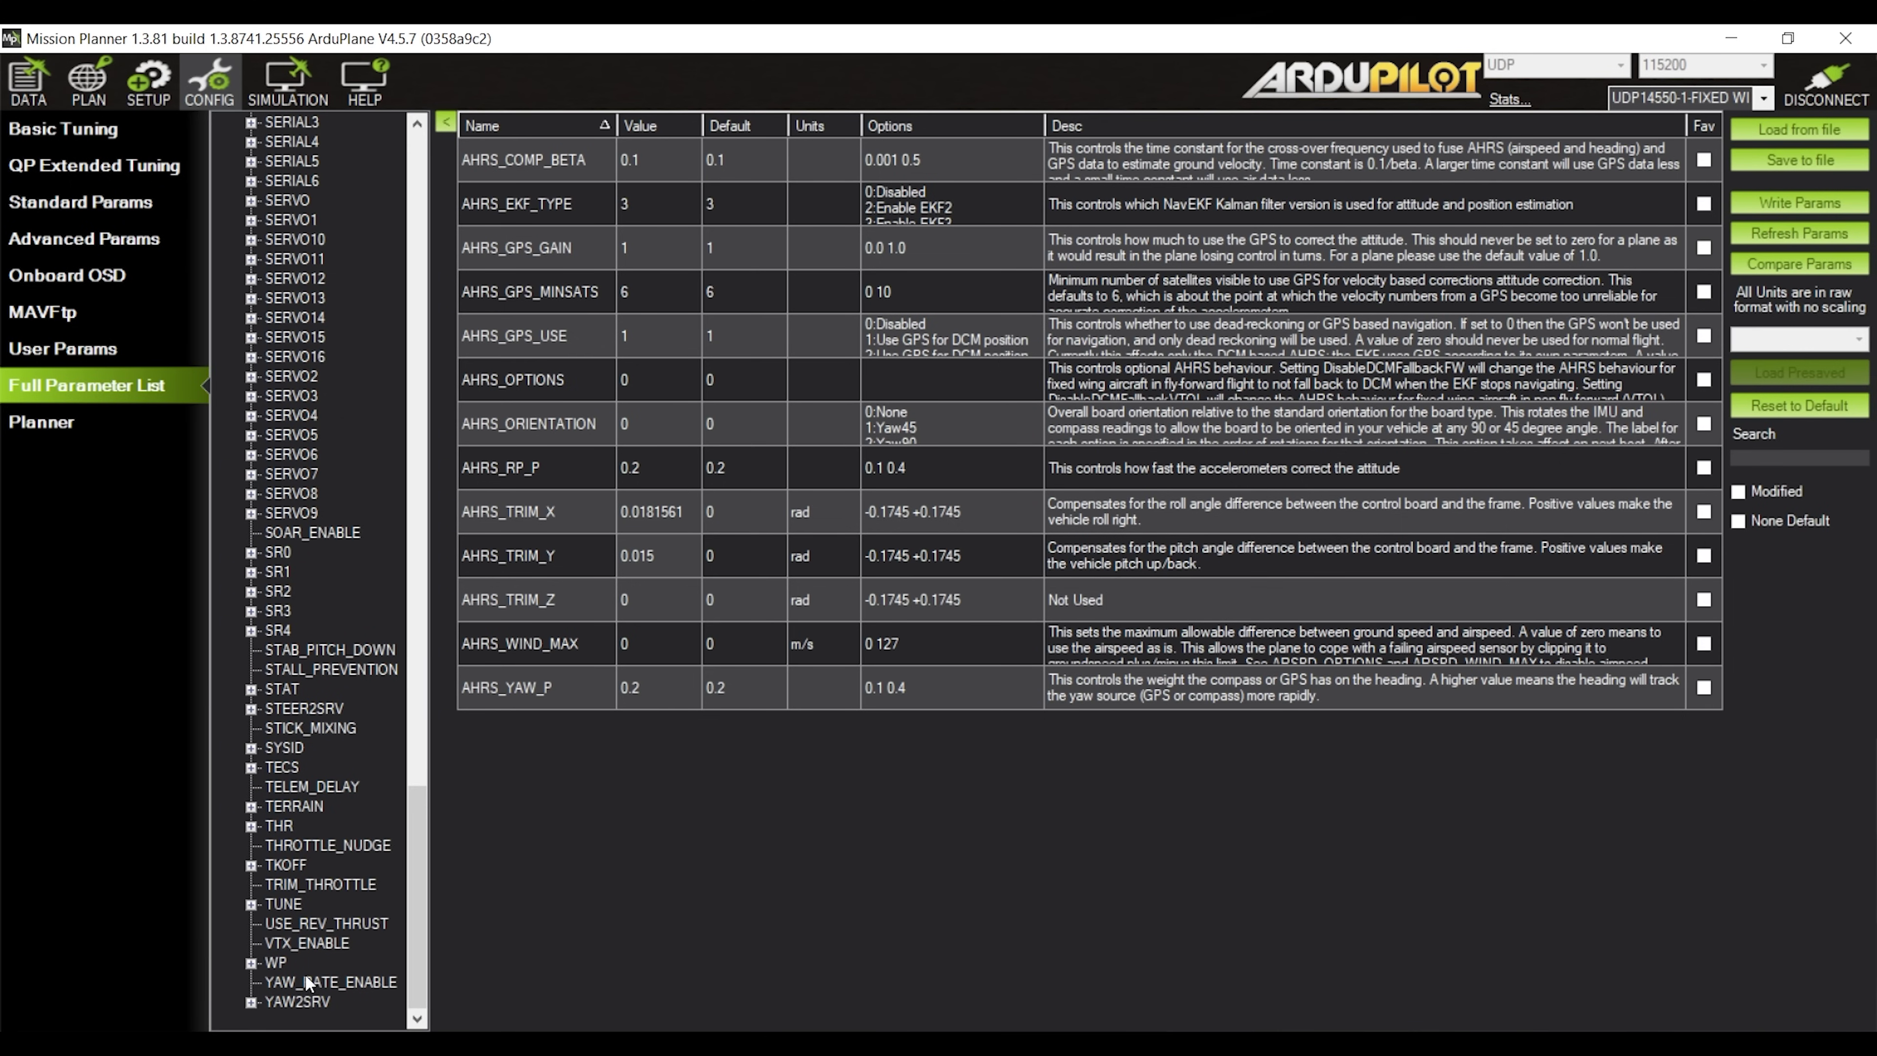
pyautogui.click(276, 962)
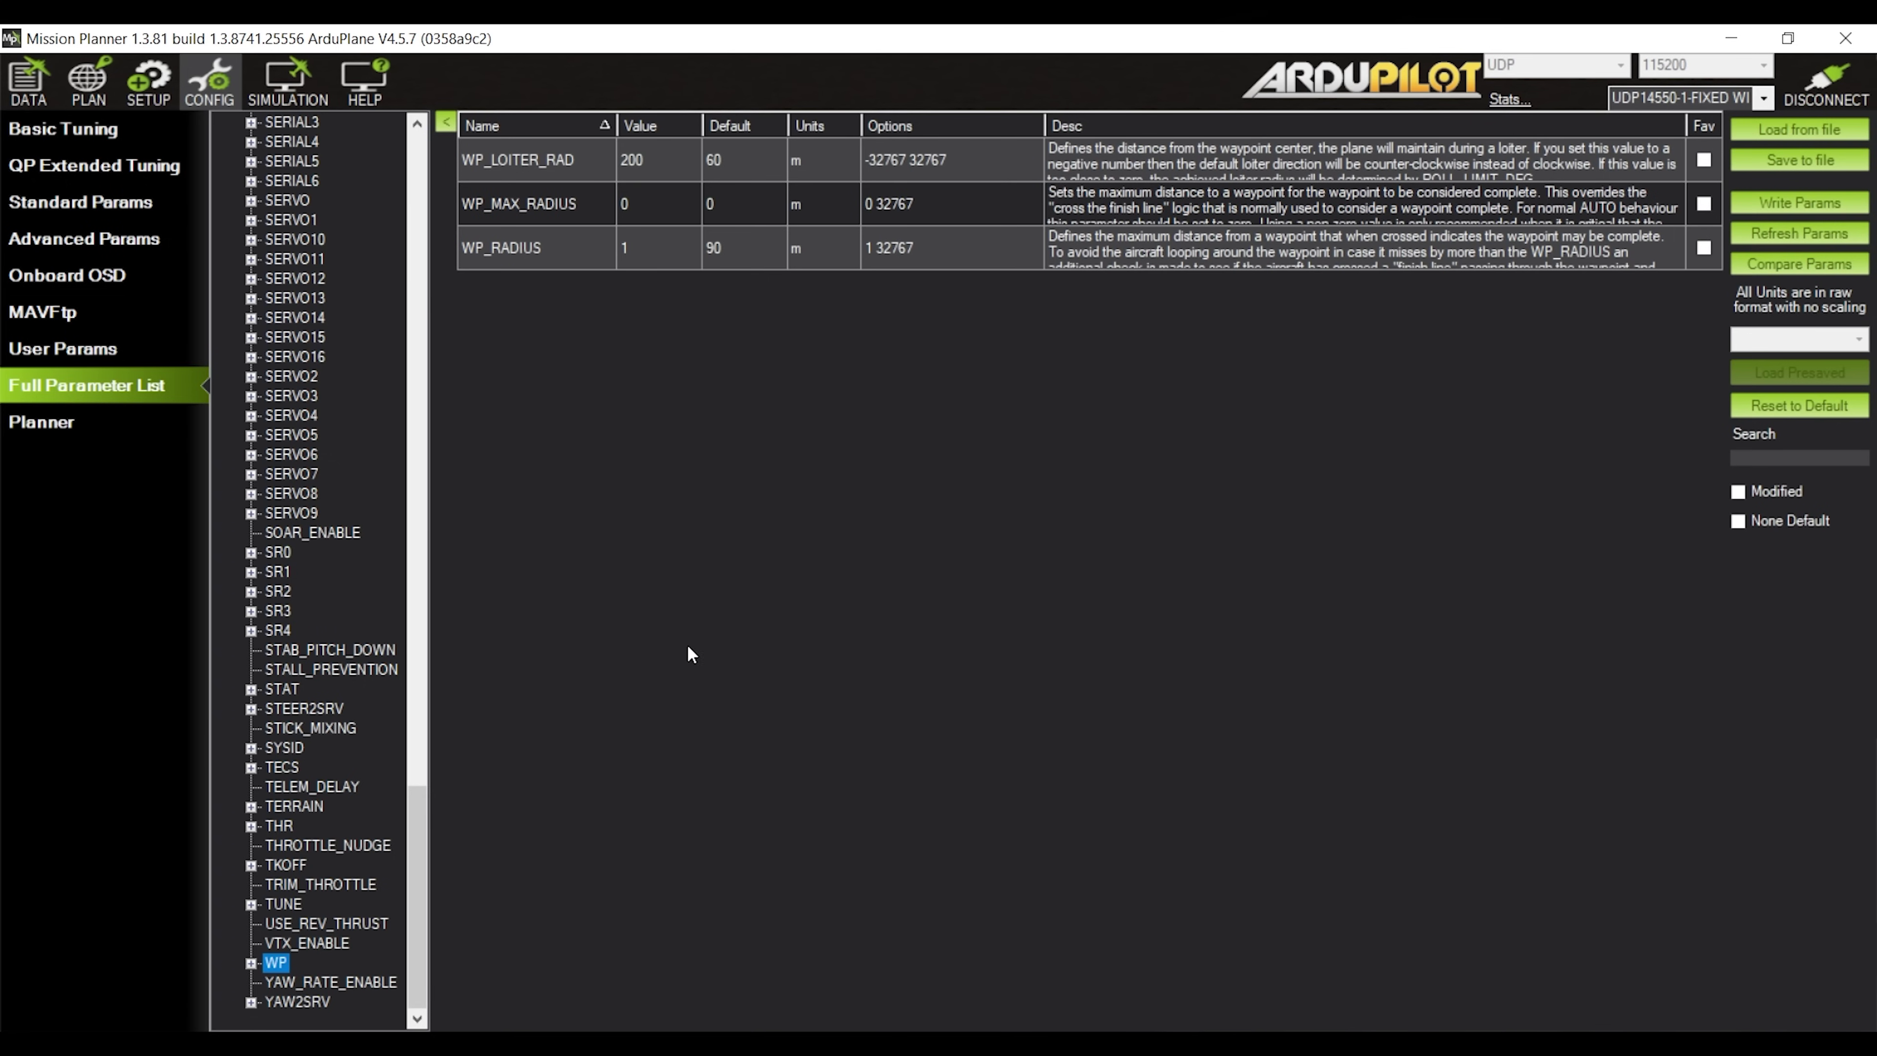
pyautogui.click(658, 164)
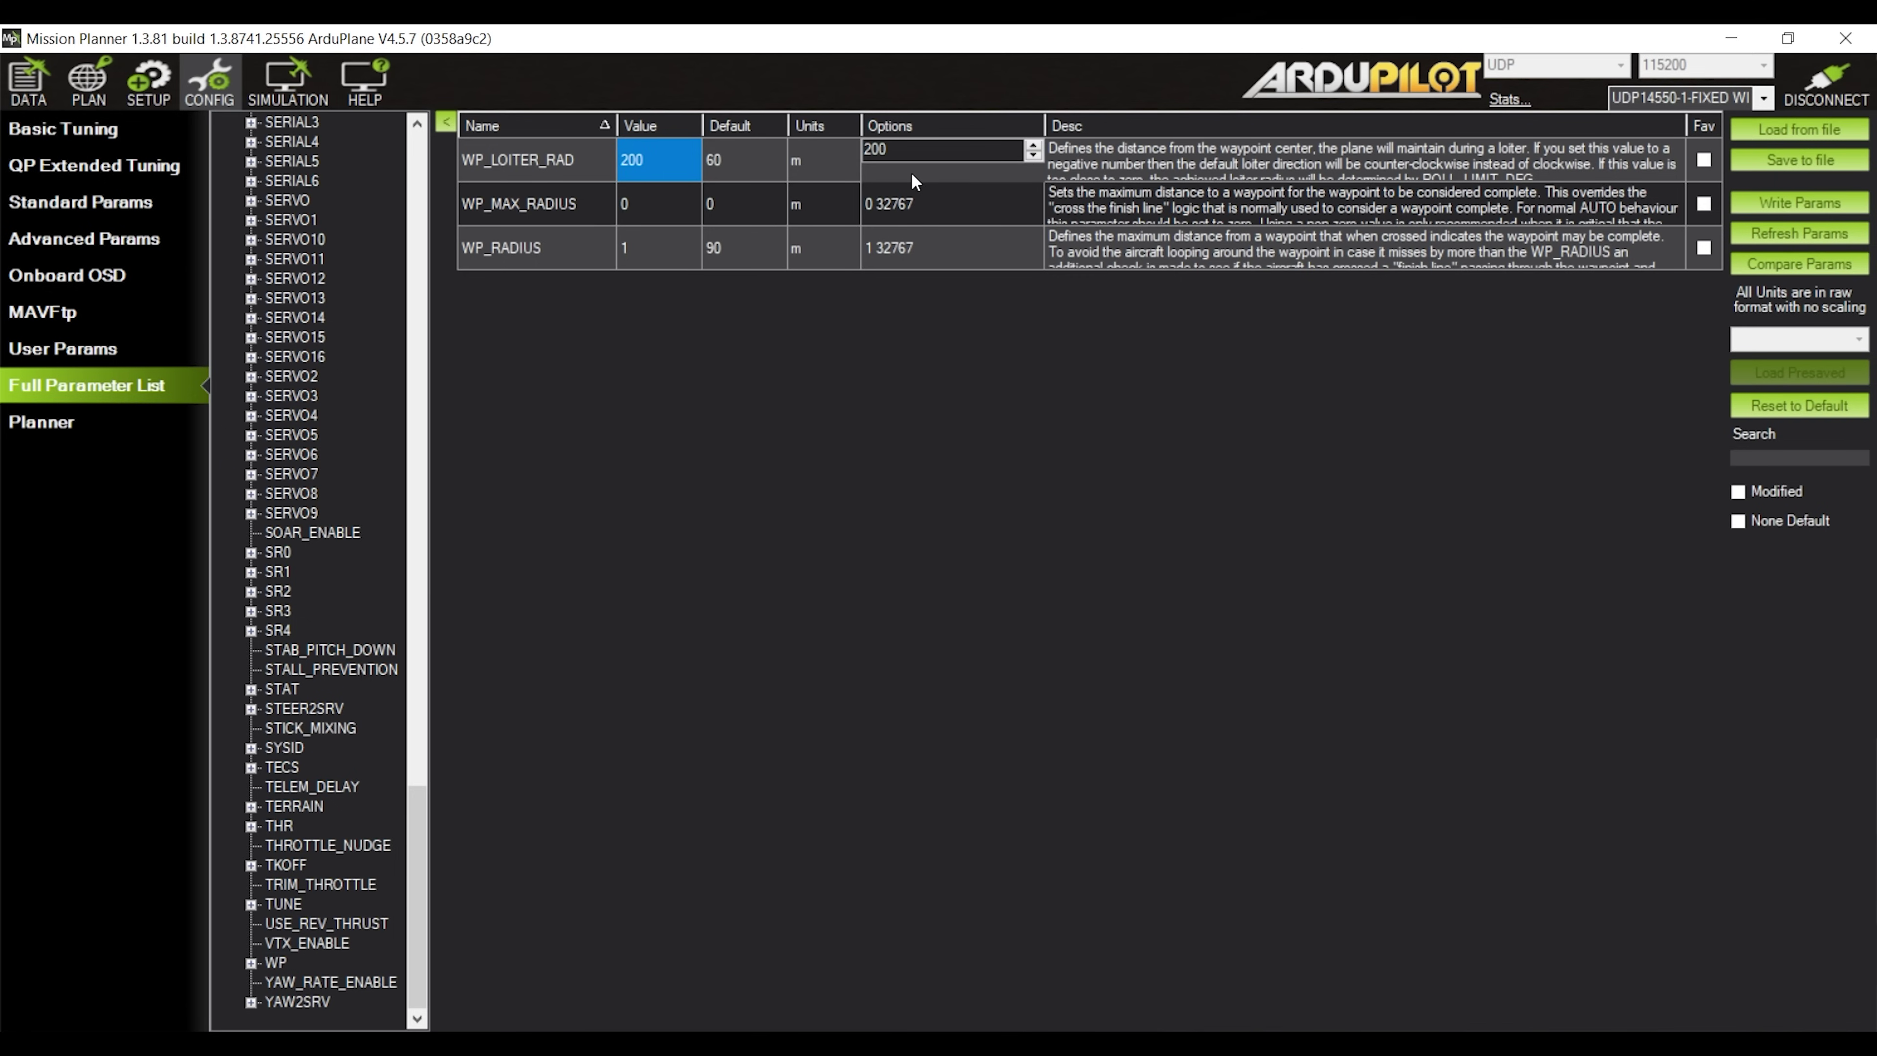